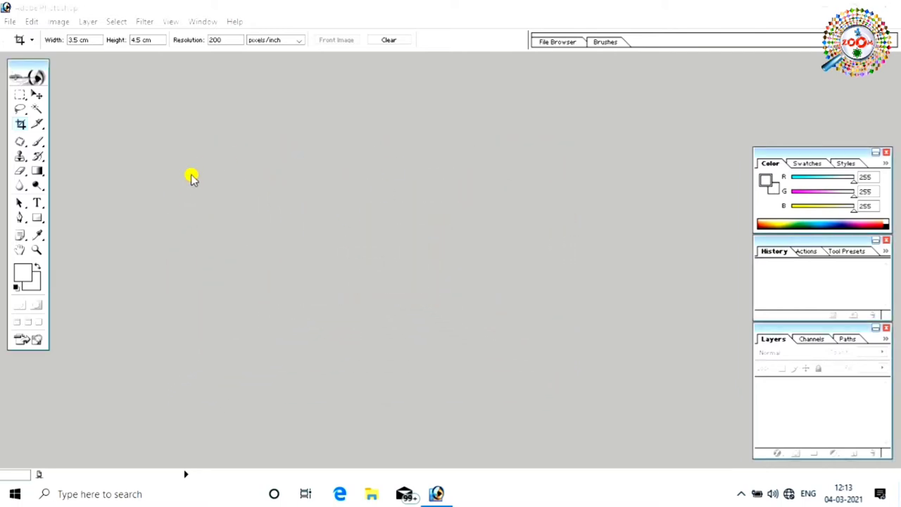
Open the woman's portrait from the NEWWW folder, centre its window, and enter the crop width
{"action": "double_click", "coordinate": [191, 176]}
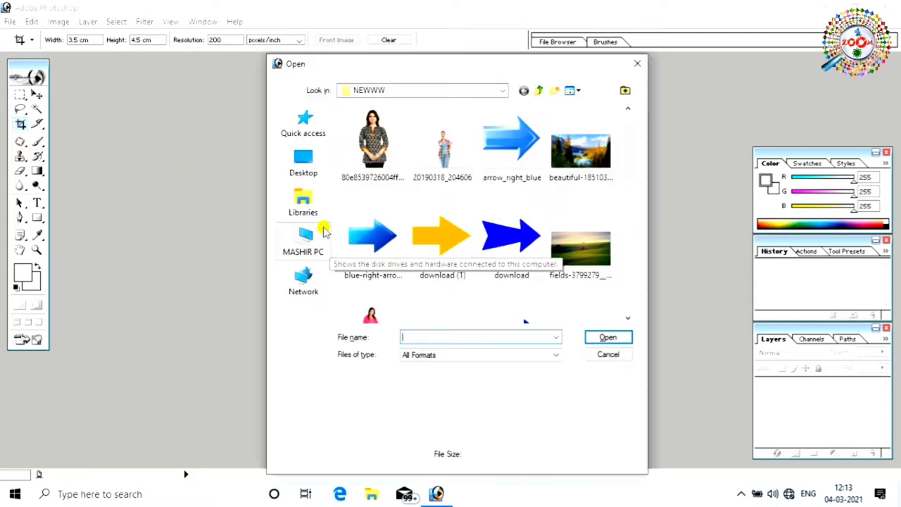
{"action": "left_click", "coordinate": [359, 154]}
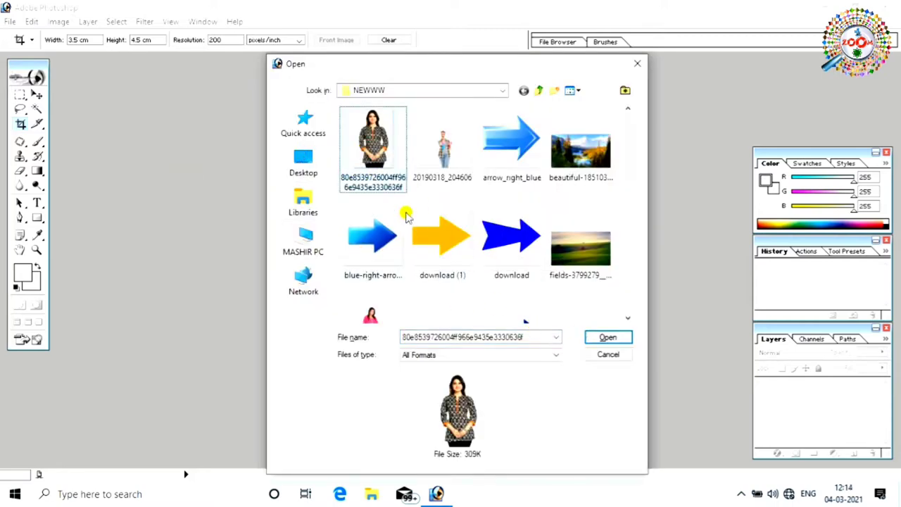
{"action": "left_click", "coordinate": [612, 337]}
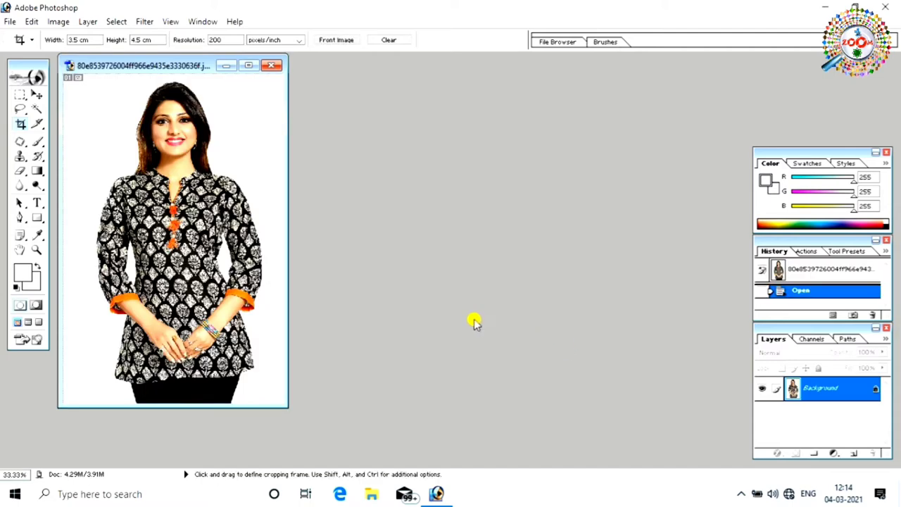
{"action": "mouse_move", "coordinate": [182, 64]}
{"action": "left_mouse_down"}
{"action": "mouse_move", "coordinate": [300, 115]}
{"action": "mouse_move", "coordinate": [365, 101]}
{"action": "mouse_move", "coordinate": [353, 92]}
{"action": "left_mouse_up"}
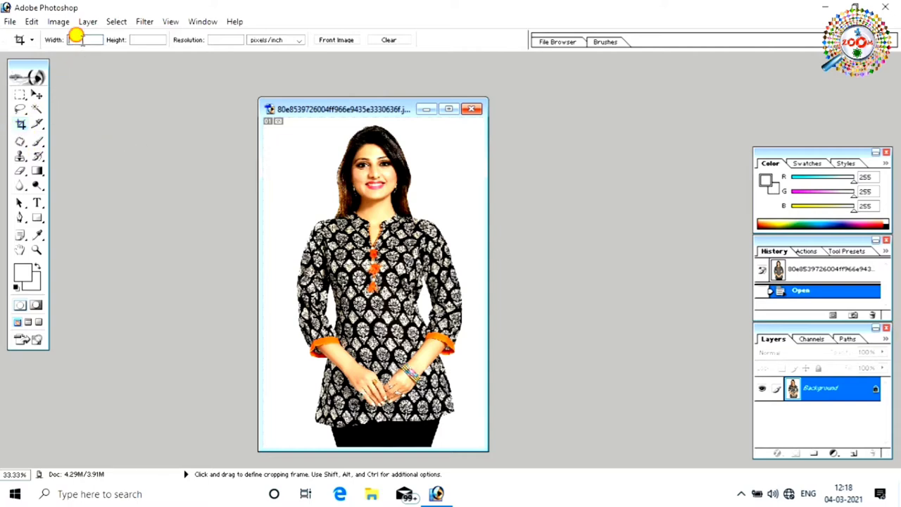
{"action": "type", "text": "3.5"}
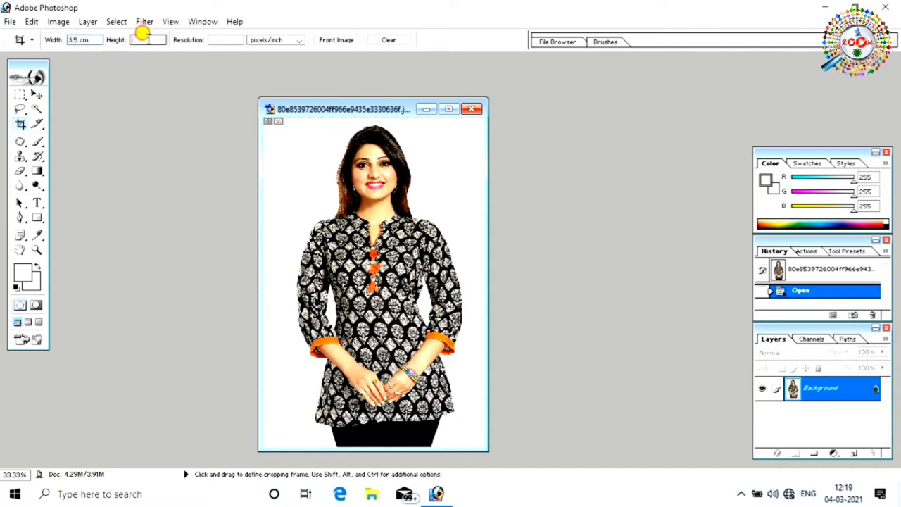
{"action": "type", "text": "."}
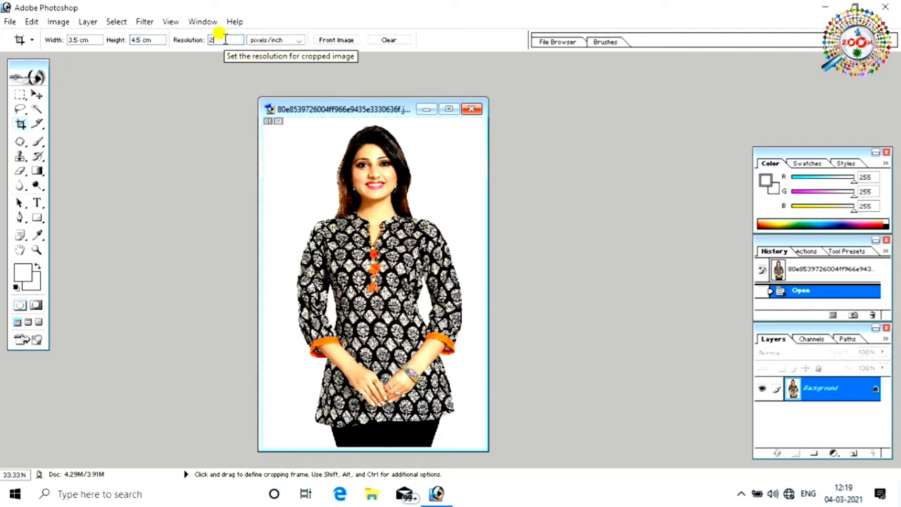
{"action": "type", "text": "200"}
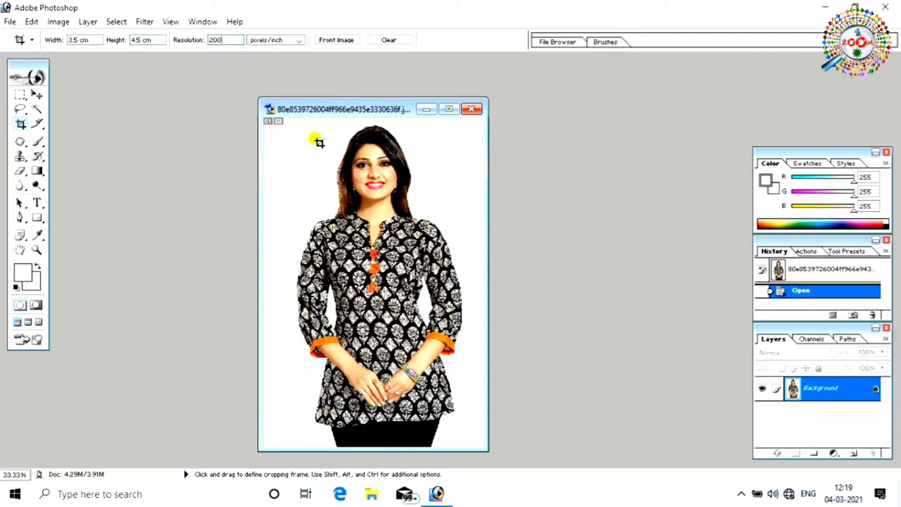
Frame the head and shoulders with the crop box, fine-tune its edges and position, and commit
{"action": "left_click_drag", "start_coordinate": [301, 125], "coordinate": [491, 299]}
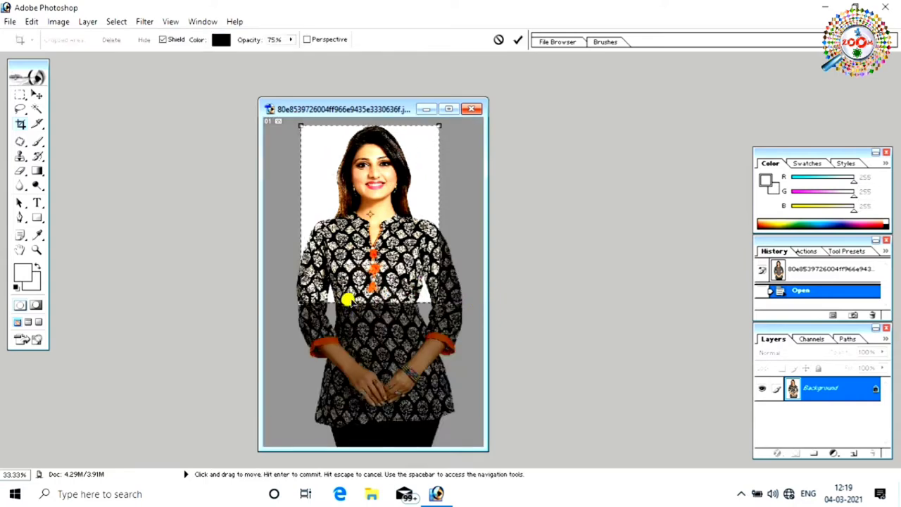
{"action": "left_click_drag", "start_coordinate": [298, 296], "coordinate": [317, 278]}
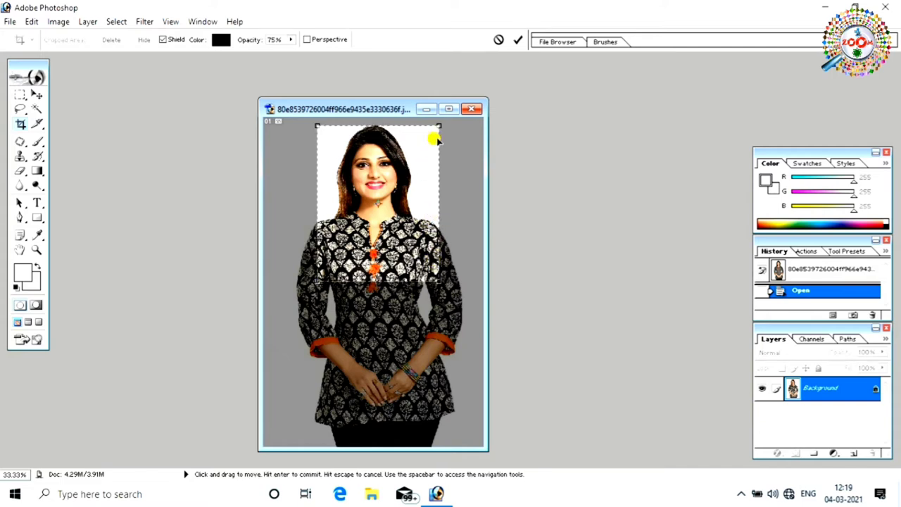
{"action": "left_click_drag", "start_coordinate": [437, 125], "coordinate": [463, 111]}
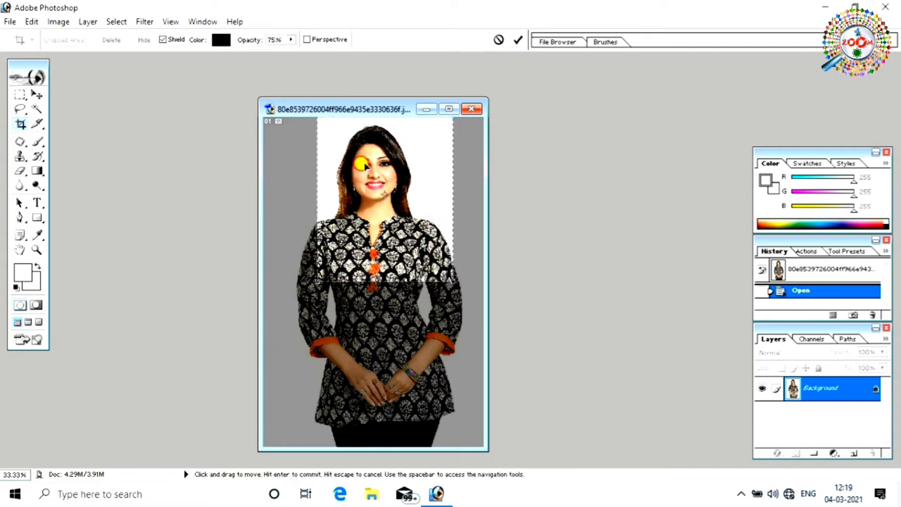
{"action": "left_click_drag", "start_coordinate": [362, 161], "coordinate": [348, 169]}
{"action": "mouse_move", "coordinate": [372, 285]}
{"action": "left_mouse_down"}
{"action": "mouse_move", "coordinate": [372, 265]}
{"action": "mouse_move", "coordinate": [376, 292]}
{"action": "left_mouse_up"}
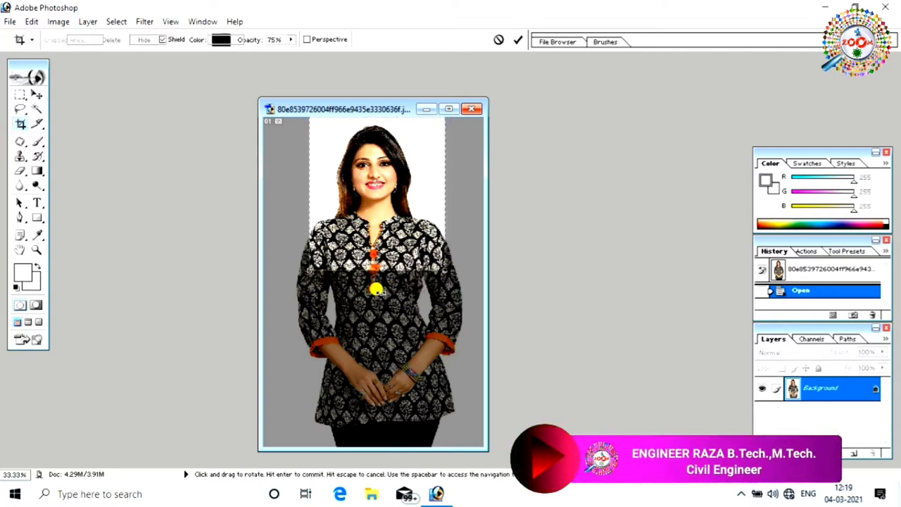
{"action": "key", "text": "Return"}
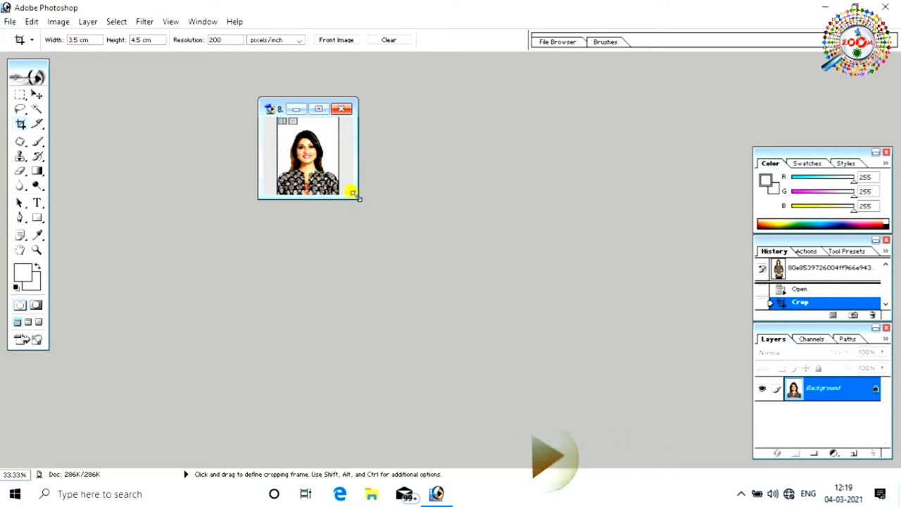
{"action": "left_click_drag", "start_coordinate": [358, 199], "coordinate": [361, 202]}
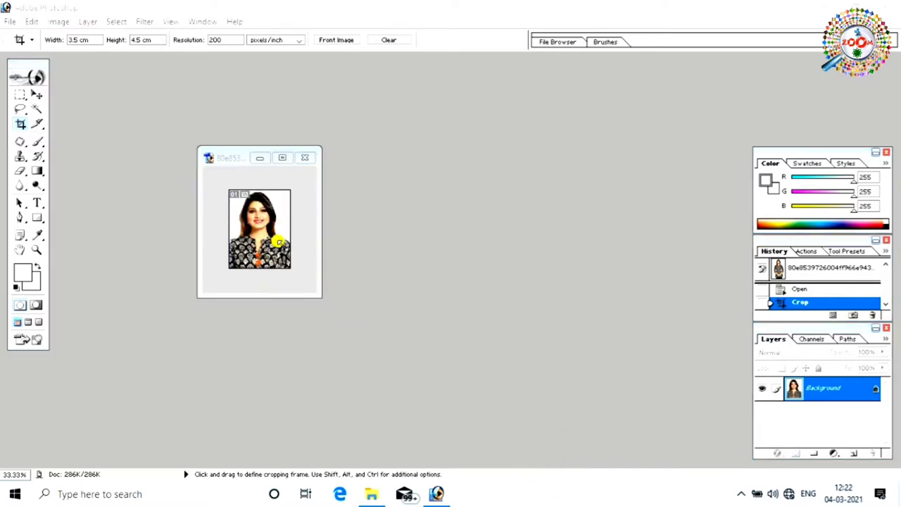
Raise the Curves midpoint from input 98 to output 118 and apply it
{"action": "left_click", "coordinate": [61, 22]}
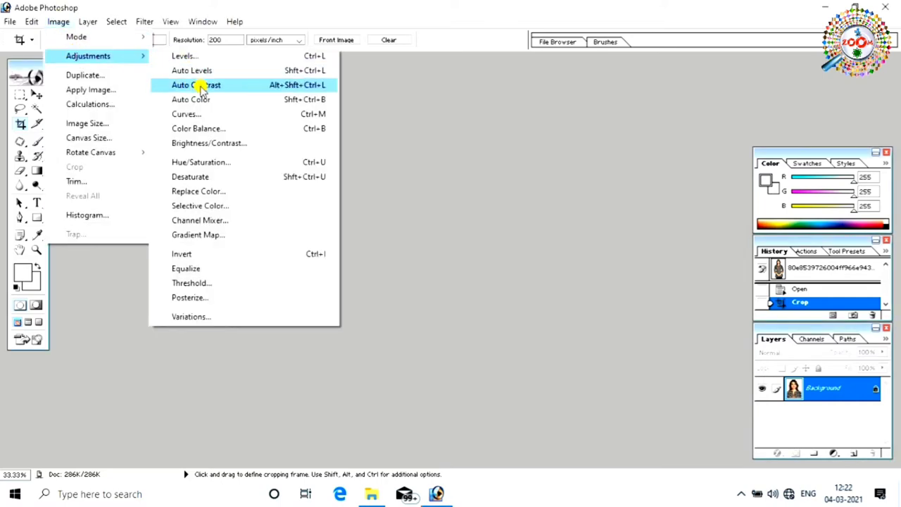
{"action": "mouse_move", "coordinate": [88, 56]}
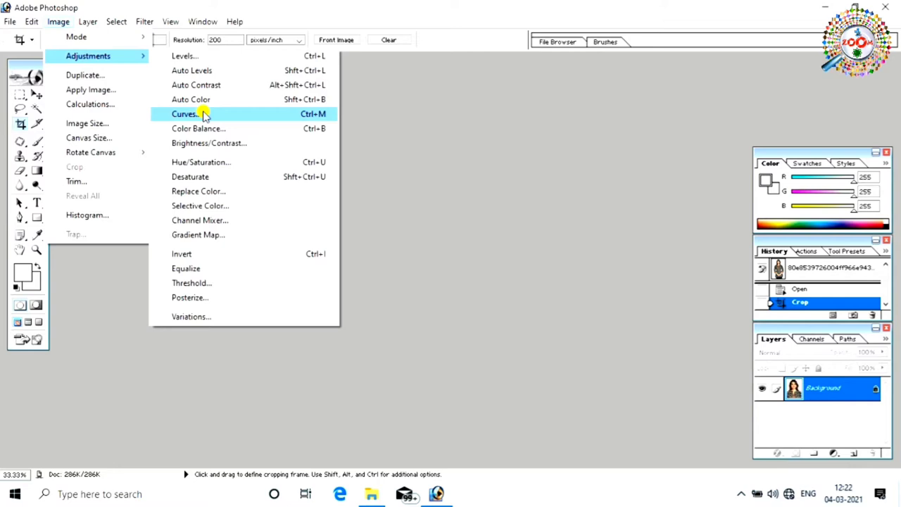
{"action": "left_click", "coordinate": [261, 120]}
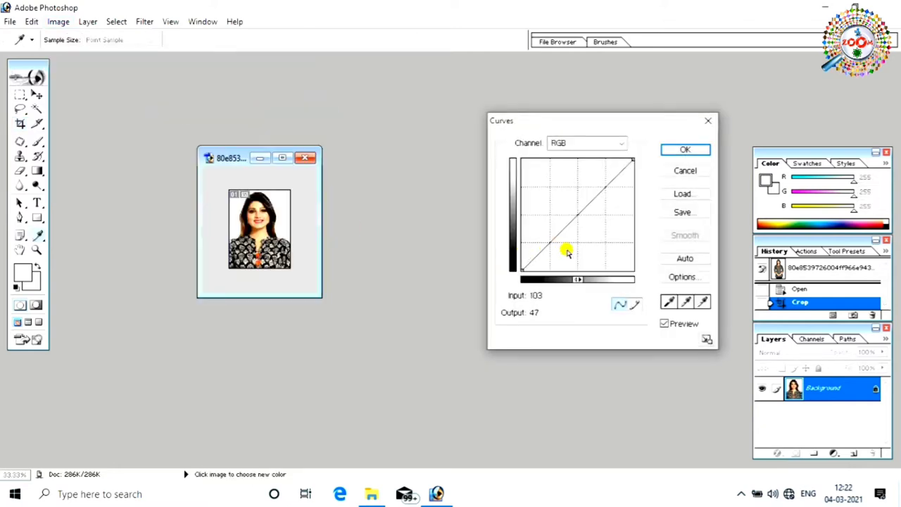
{"action": "left_click_drag", "start_coordinate": [598, 124], "coordinate": [530, 133]}
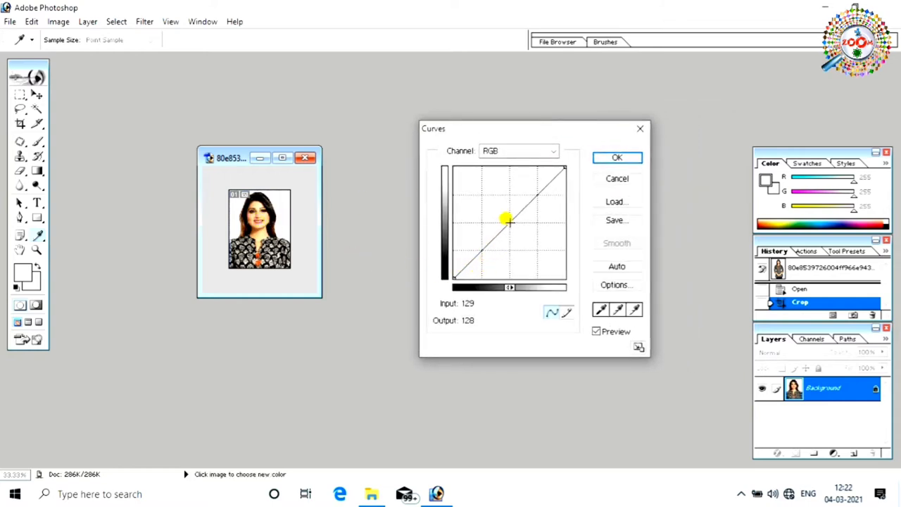
{"action": "left_click_drag", "start_coordinate": [508, 220], "coordinate": [495, 218]}
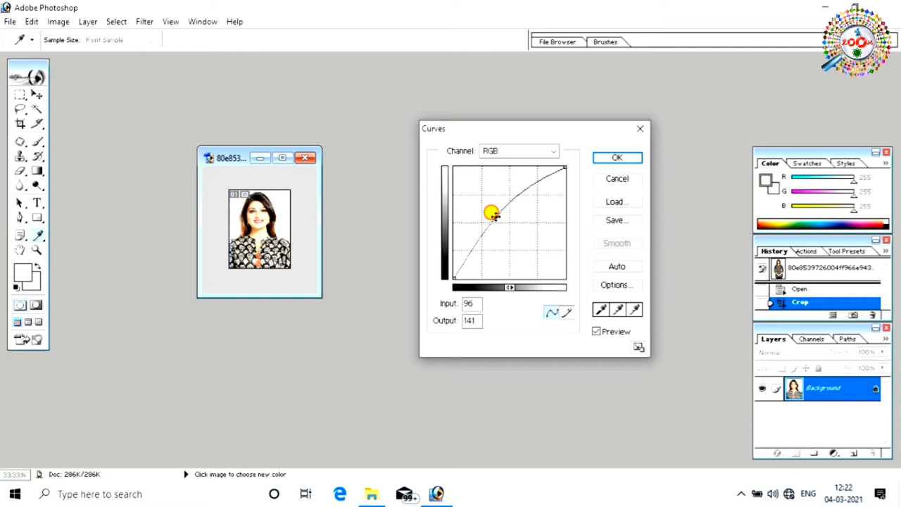
{"action": "mouse_move", "coordinate": [493, 214]}
{"action": "left_mouse_down"}
{"action": "mouse_move", "coordinate": [512, 236]}
{"action": "mouse_move", "coordinate": [488, 218]}
{"action": "mouse_move", "coordinate": [497, 226]}
{"action": "left_mouse_up"}
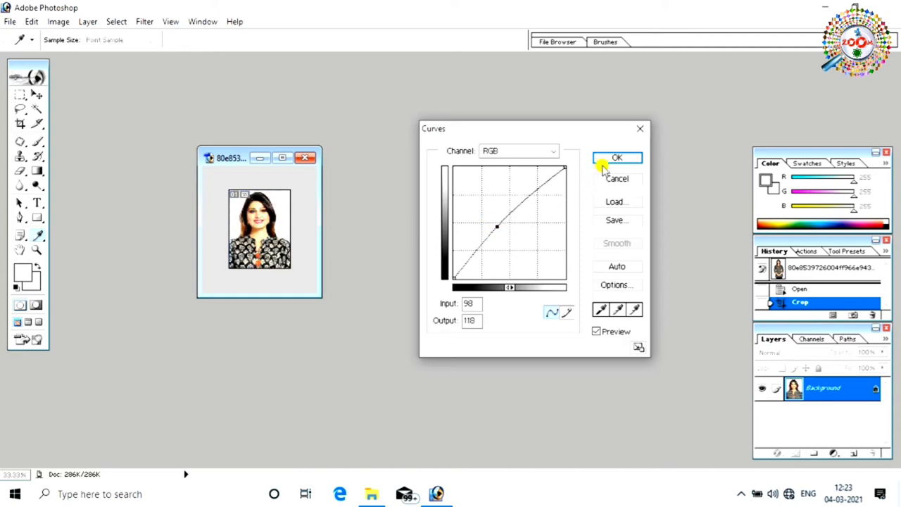
{"action": "left_click", "coordinate": [603, 163]}
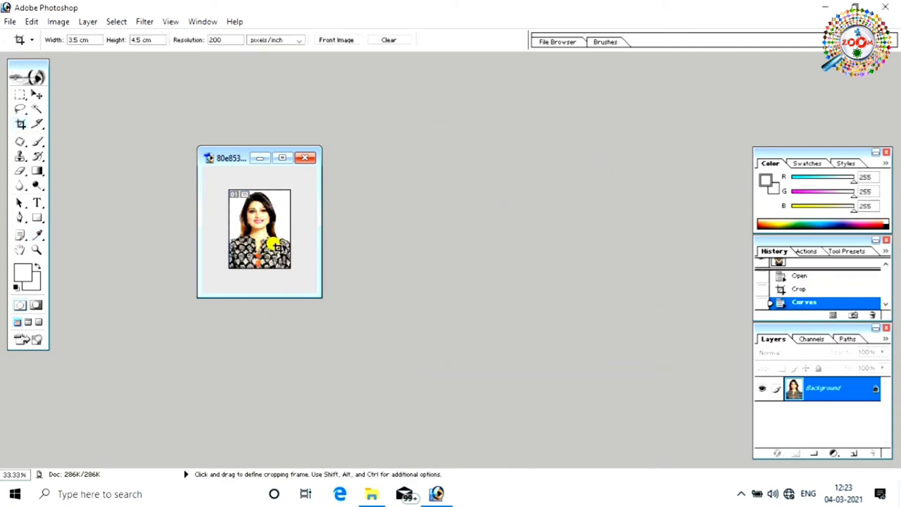
Open Levels and close it with the default values unchanged
{"action": "left_click", "coordinate": [59, 21]}
{"action": "mouse_move", "coordinate": [88, 55]}
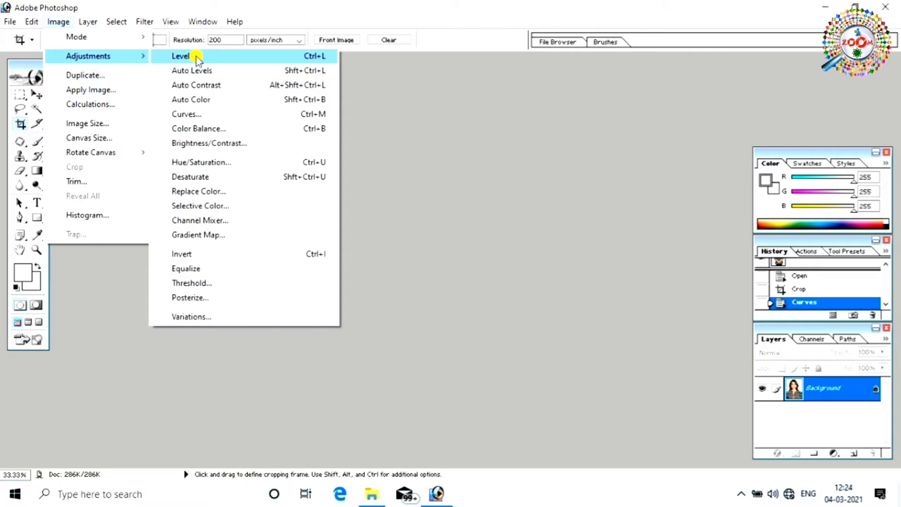
{"action": "left_click", "coordinate": [250, 61]}
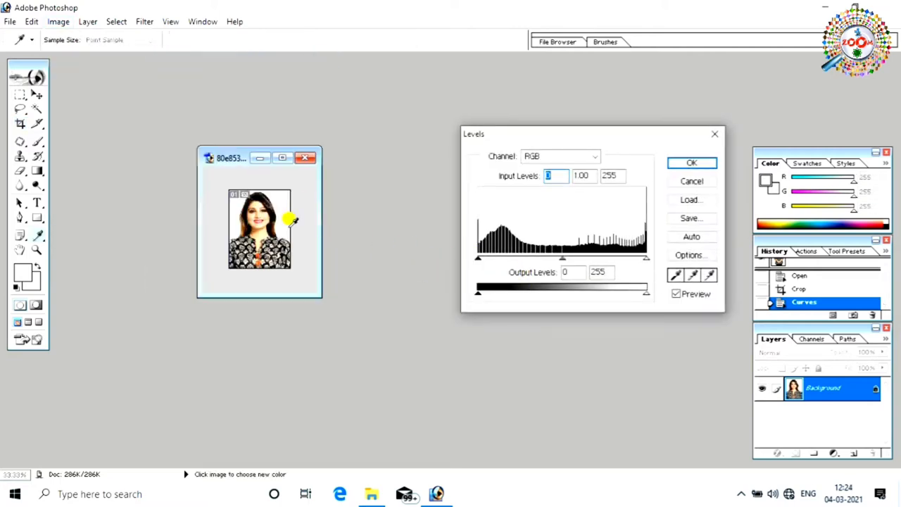
{"action": "left_click", "coordinate": [691, 162]}
{"action": "key", "text": "c"}
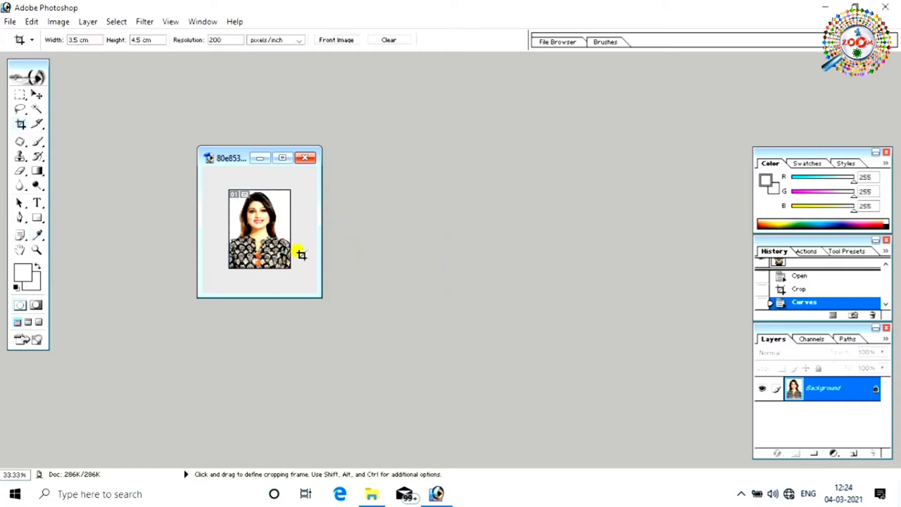
Browse the Noise filters without applying any, then minimize Photoshop
{"action": "left_click", "coordinate": [144, 21]}
{"action": "mouse_move", "coordinate": [177, 133]}
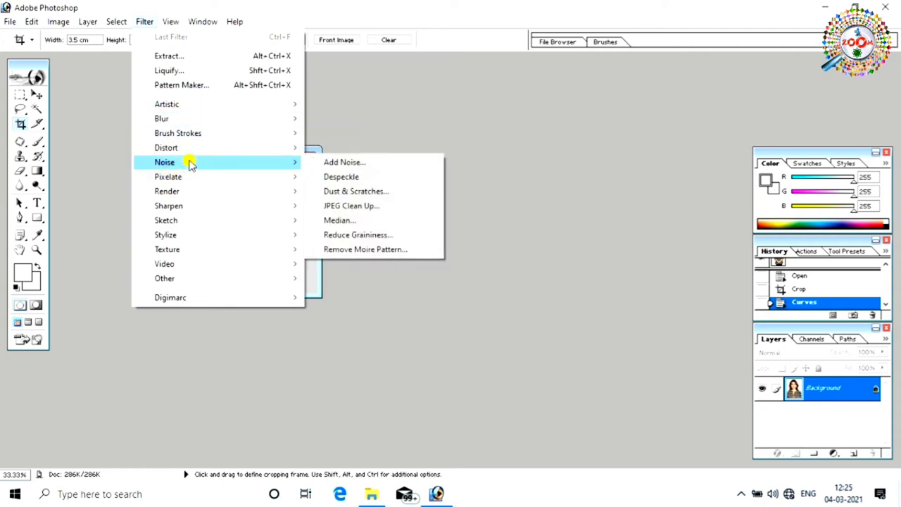
{"action": "mouse_move", "coordinate": [164, 162]}
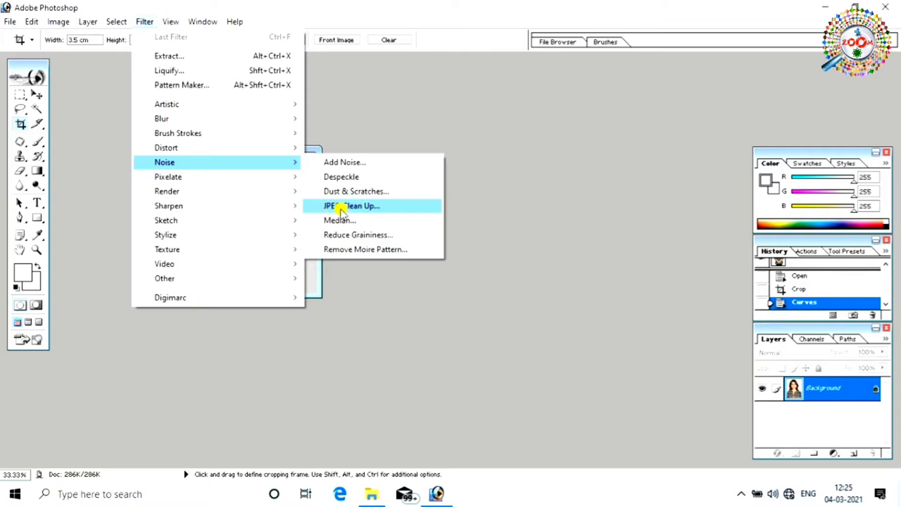
{"action": "left_click", "coordinate": [493, 245]}
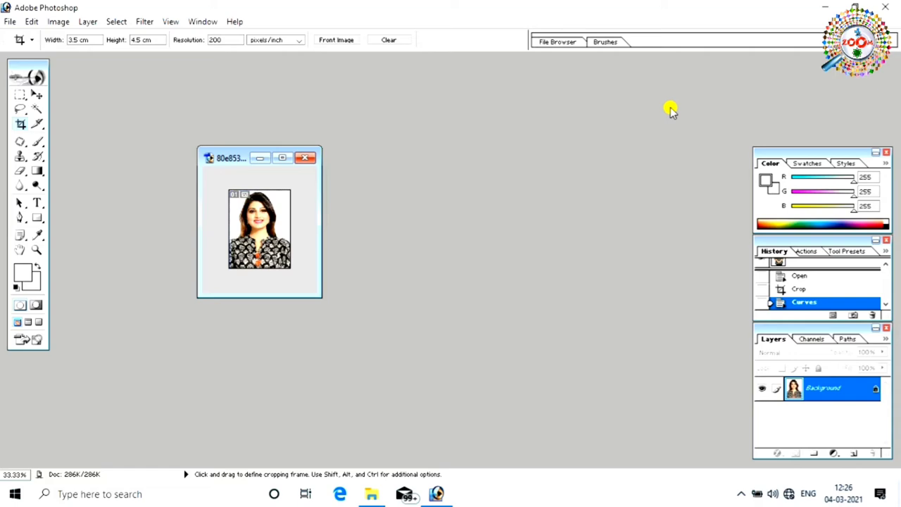
{"action": "left_click", "coordinate": [830, 7]}
Navigate to C:\Program Files (x86)\Adobe\Photoshop 7.0\Plug-Ins\Filters in MASHIR PC
{"action": "mouse_move", "coordinate": [281, 99]}
{"action": "left_mouse_down"}
{"action": "mouse_move", "coordinate": [434, 103]}
{"action": "mouse_move", "coordinate": [276, 103]}
{"action": "left_mouse_up"}
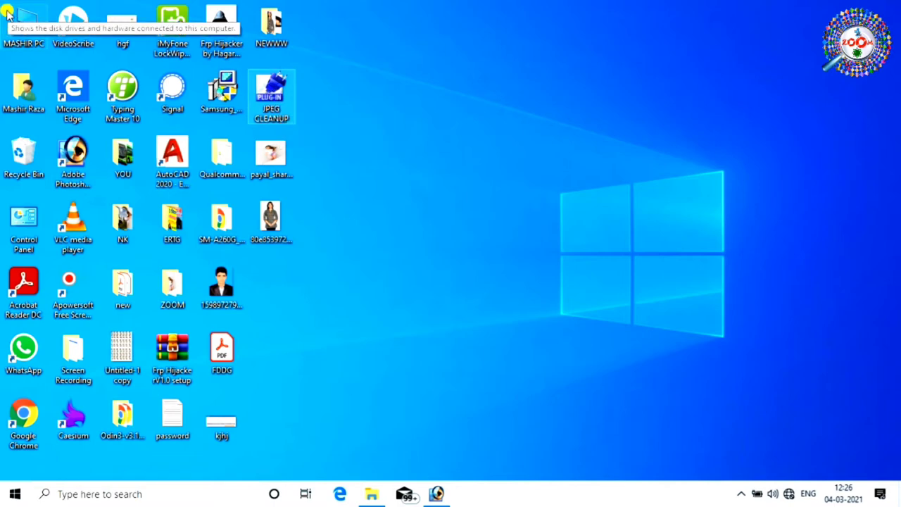
{"action": "left_click", "coordinate": [16, 23]}
{"action": "double_click", "coordinate": [20, 26]}
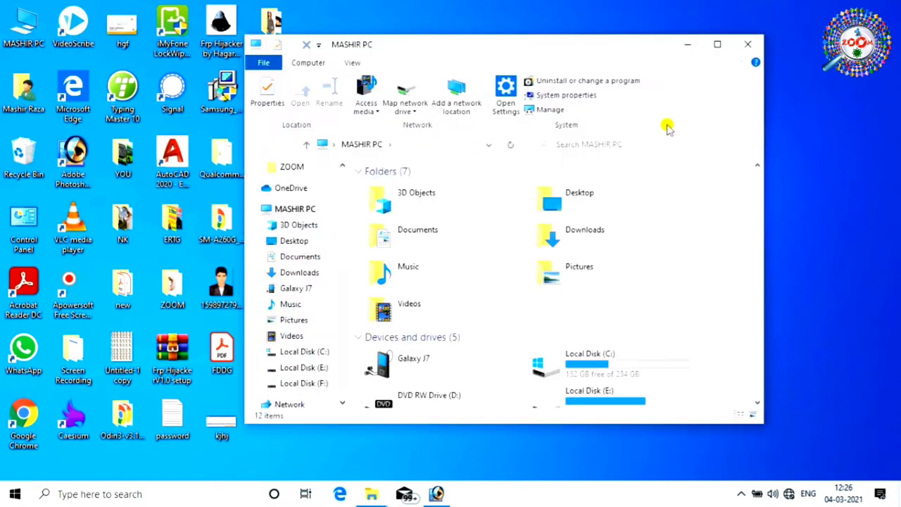
{"action": "left_click", "coordinate": [712, 45]}
{"action": "double_click", "coordinate": [382, 252]}
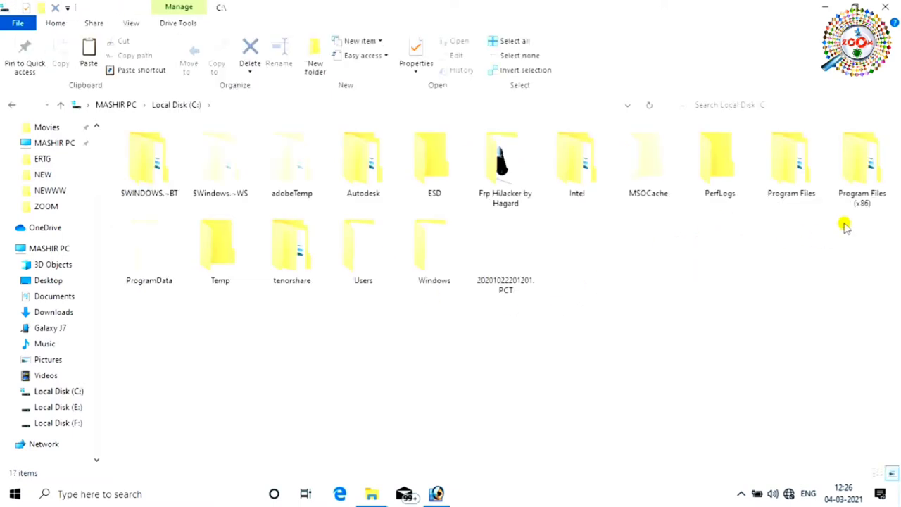
{"action": "left_click", "coordinate": [865, 197]}
{"action": "double_click", "coordinate": [865, 197]}
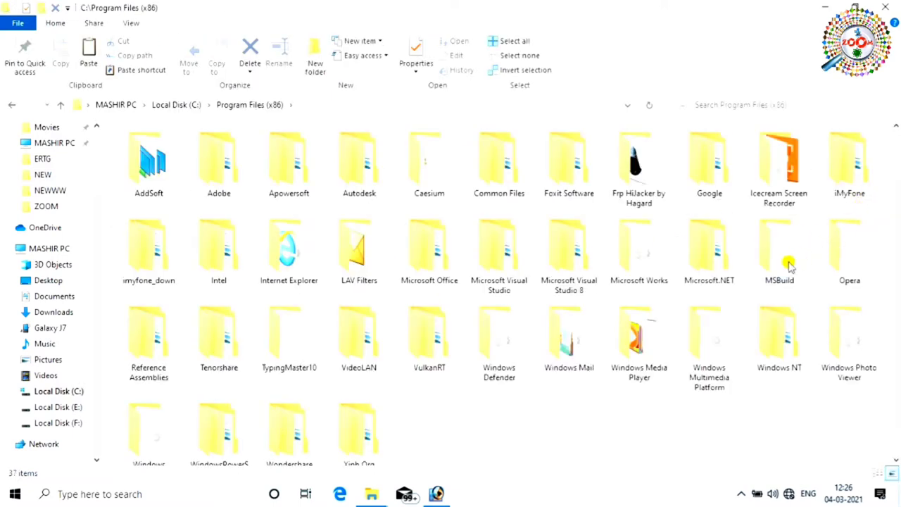
{"action": "double_click", "coordinate": [221, 193]}
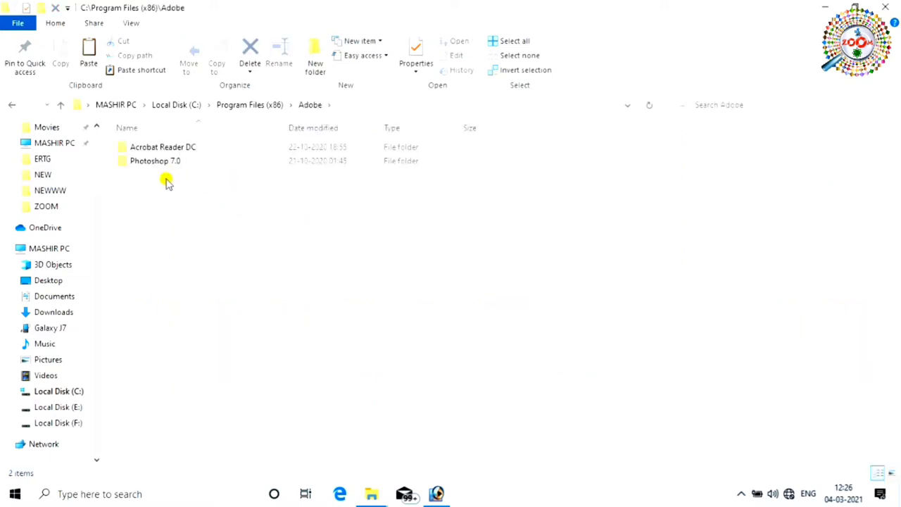
{"action": "double_click", "coordinate": [209, 160]}
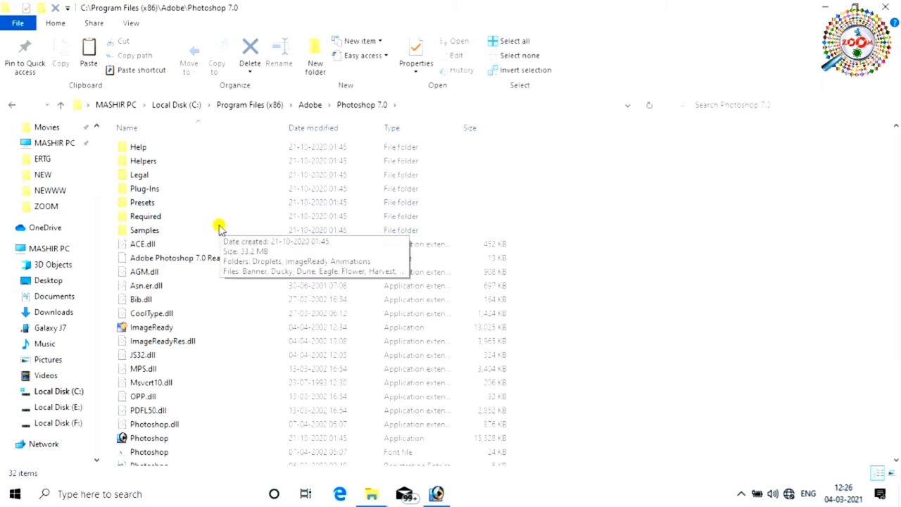
{"action": "double_click", "coordinate": [295, 189]}
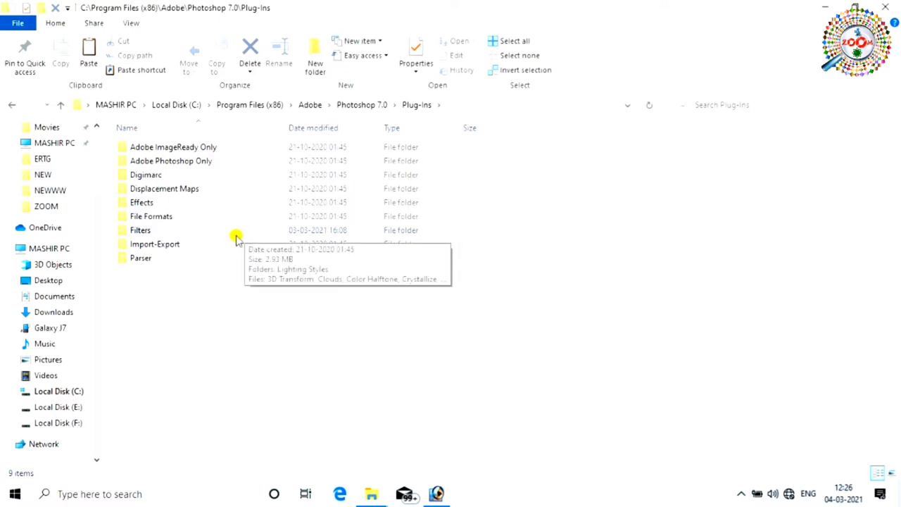
{"action": "double_click", "coordinate": [238, 234]}
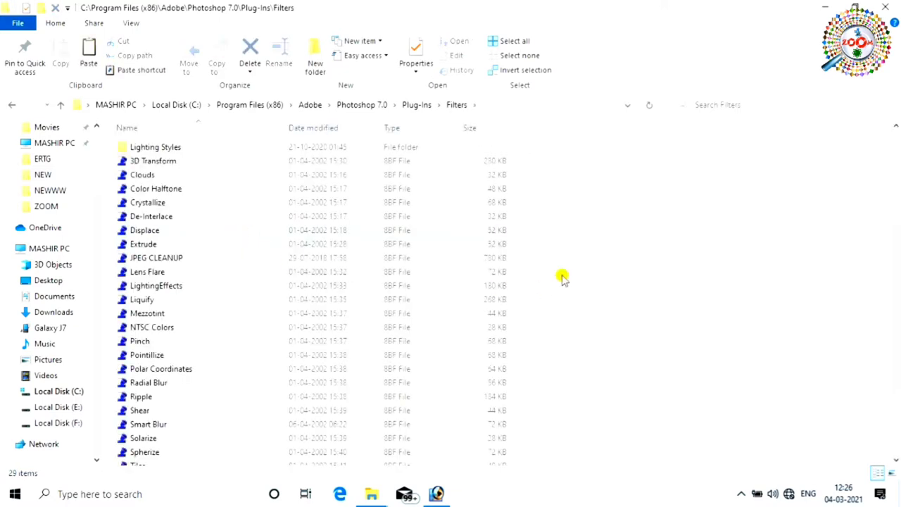
Paste the copied JPG into the Filters folder, granting administrator permission
{"action": "scroll", "coordinate": [563, 278], "scroll_direction": "down", "scroll_amount": 1}
{"action": "left_click_drag", "start_coordinate": [797, 165], "coordinate": [643, 352]}
{"action": "right_click", "coordinate": [643, 352]}
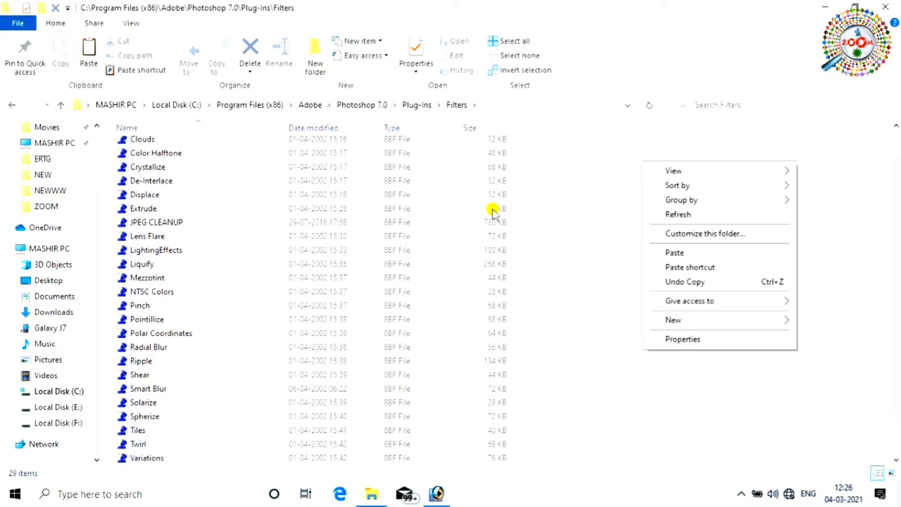
{"action": "left_click", "coordinate": [669, 253]}
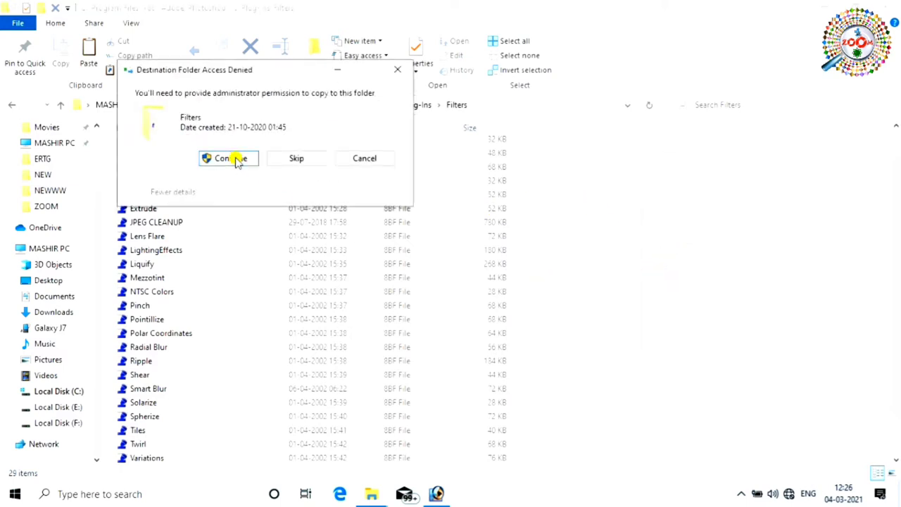
{"action": "left_click", "coordinate": [238, 158]}
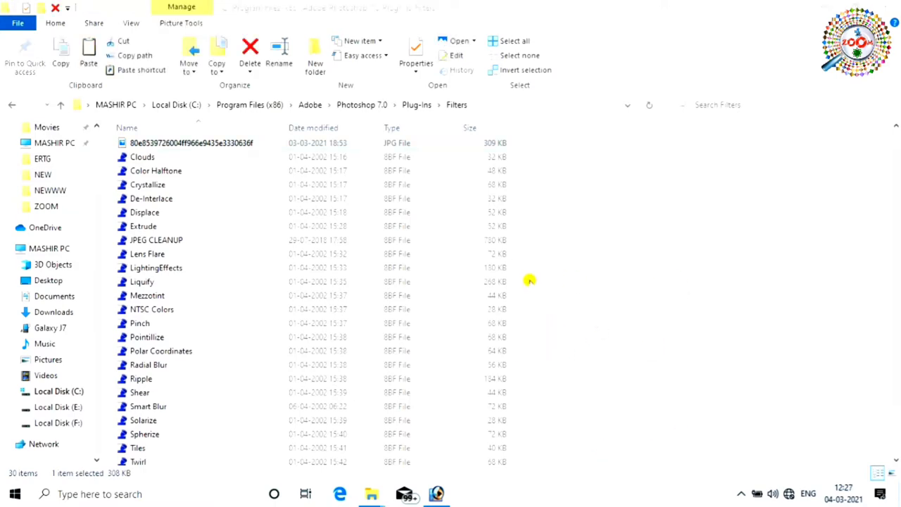
Return to Photoshop and bring up the Plug-Ins & Scratch Disks preferences
{"action": "left_click", "coordinate": [820, 9]}
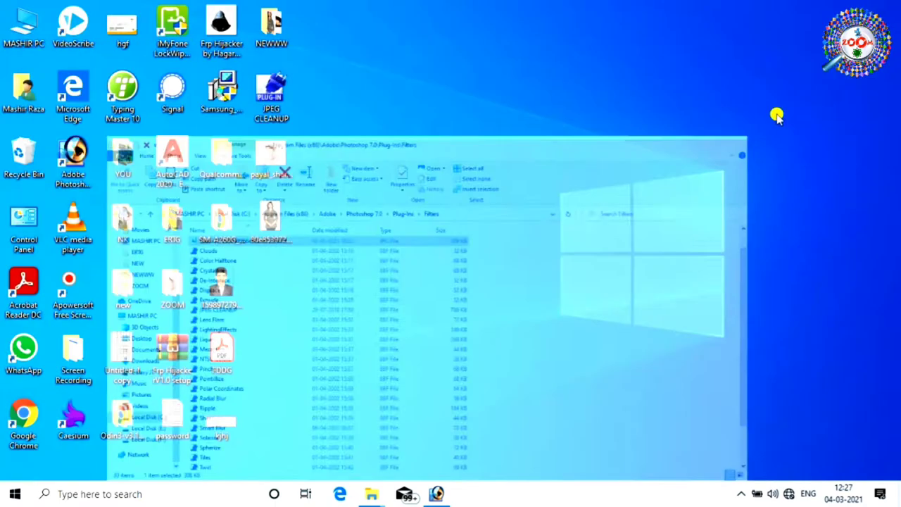
{"action": "left_click", "coordinate": [437, 494]}
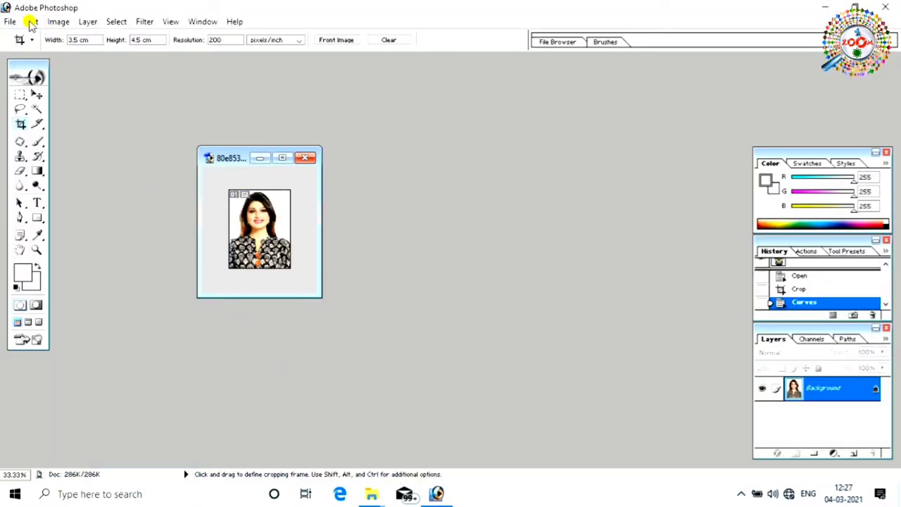
{"action": "left_click", "coordinate": [31, 22]}
{"action": "mouse_move", "coordinate": [63, 392]}
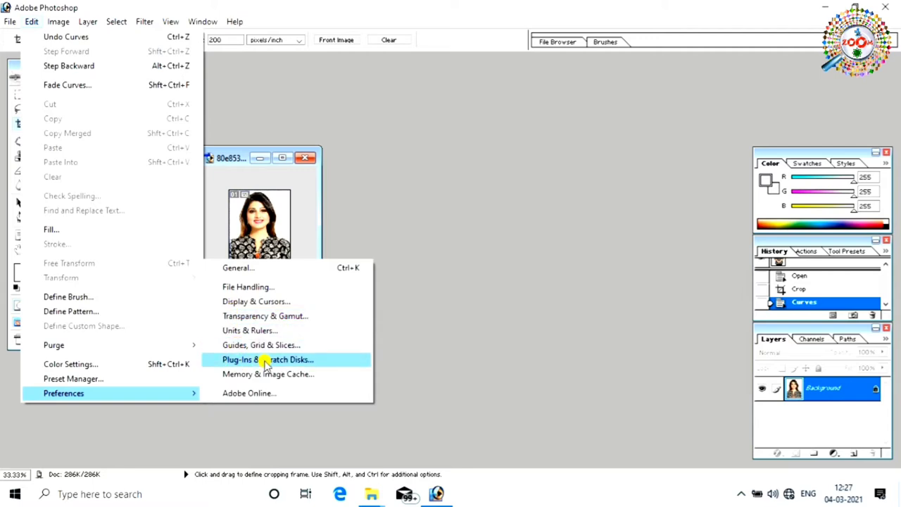
{"action": "left_click", "coordinate": [292, 359]}
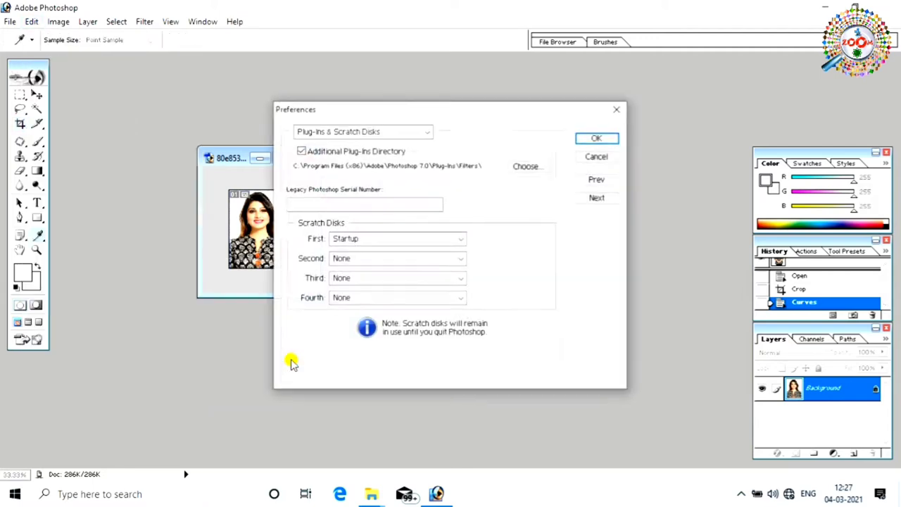
Enable Additional Plug-Ins Directory, set it to the Filters folder, and save the preferences
{"action": "left_click", "coordinate": [300, 150]}
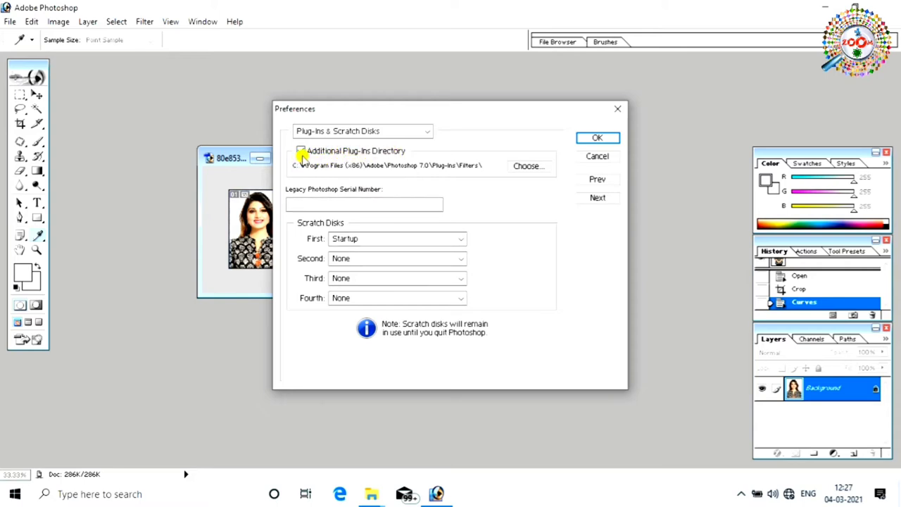
{"action": "left_click", "coordinate": [300, 151]}
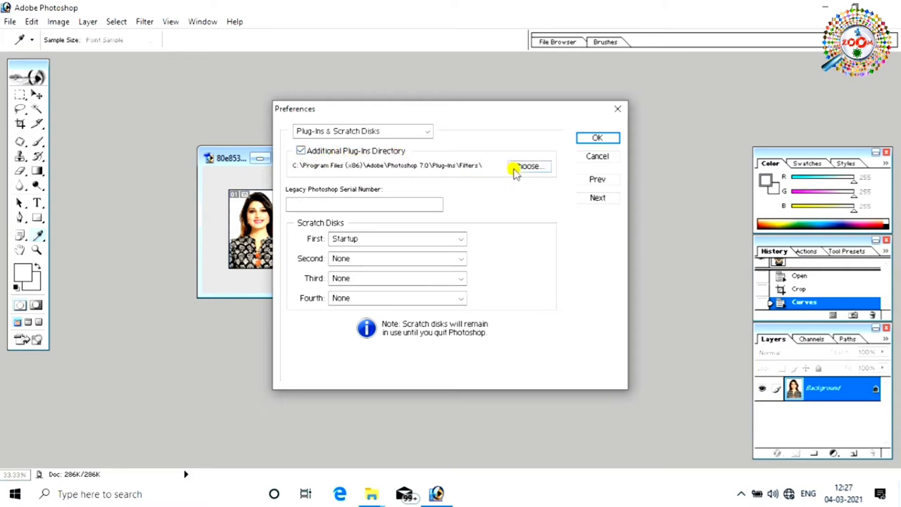
{"action": "left_click", "coordinate": [527, 166]}
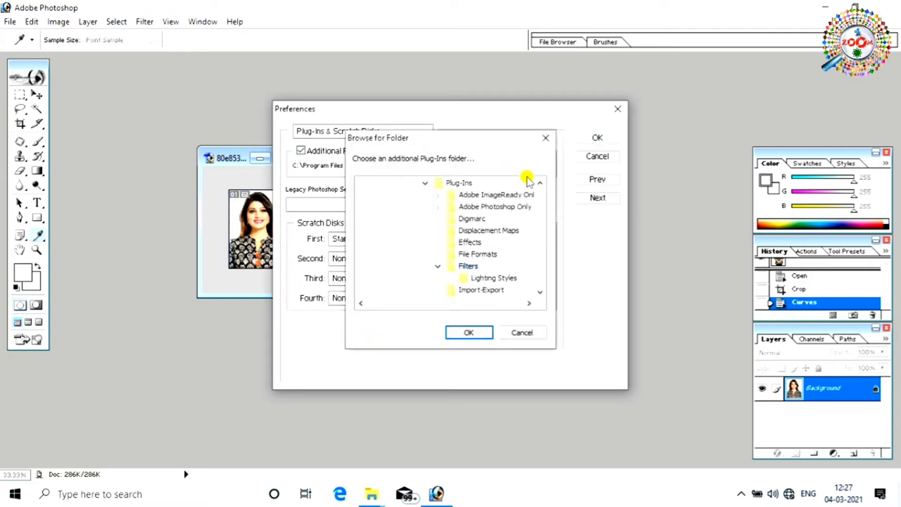
{"action": "left_click", "coordinate": [469, 332]}
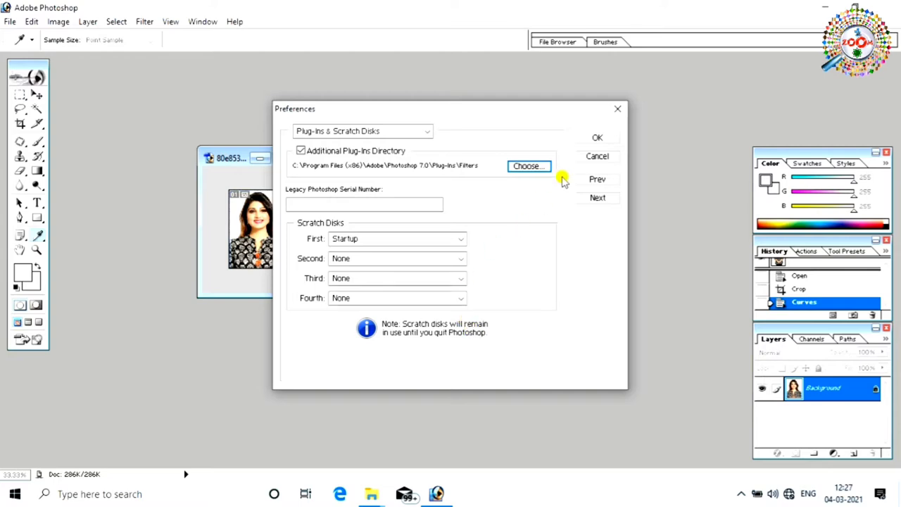
{"action": "left_click", "coordinate": [596, 137]}
{"action": "key", "text": "c"}
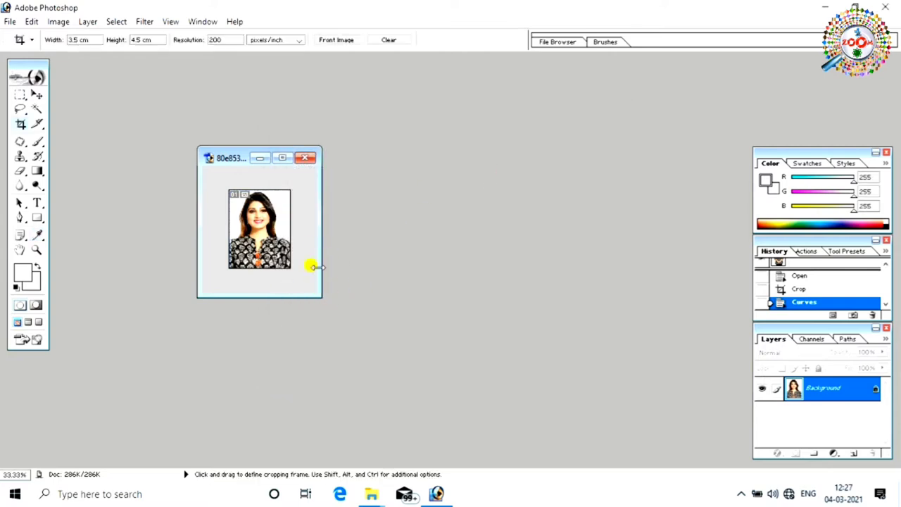
Run JPEG Clean Up, try higher smoothness and the Example view, then apply at 32
{"action": "left_click", "coordinate": [144, 22]}
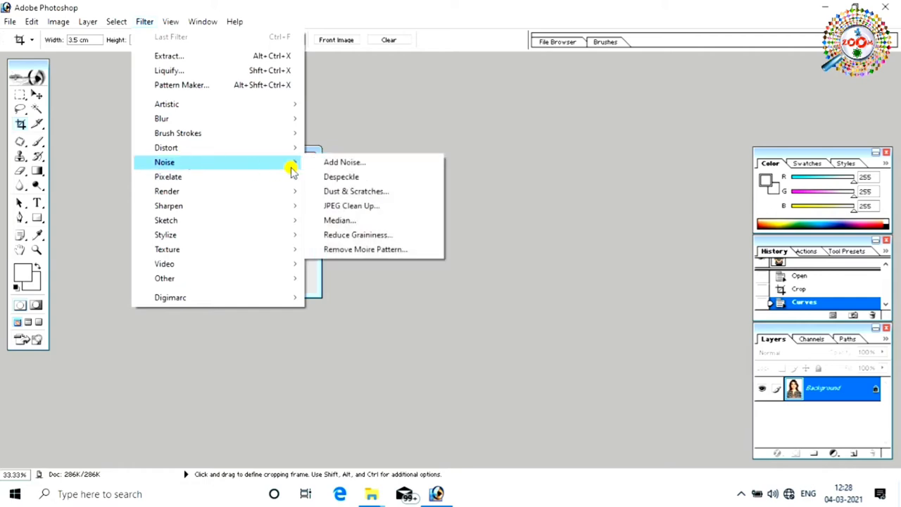
{"action": "mouse_move", "coordinate": [165, 161]}
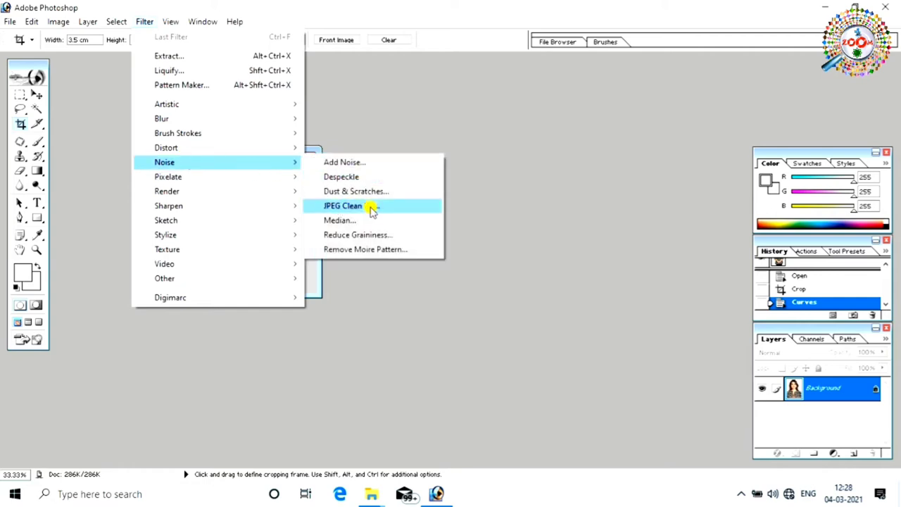
{"action": "left_click", "coordinate": [371, 206]}
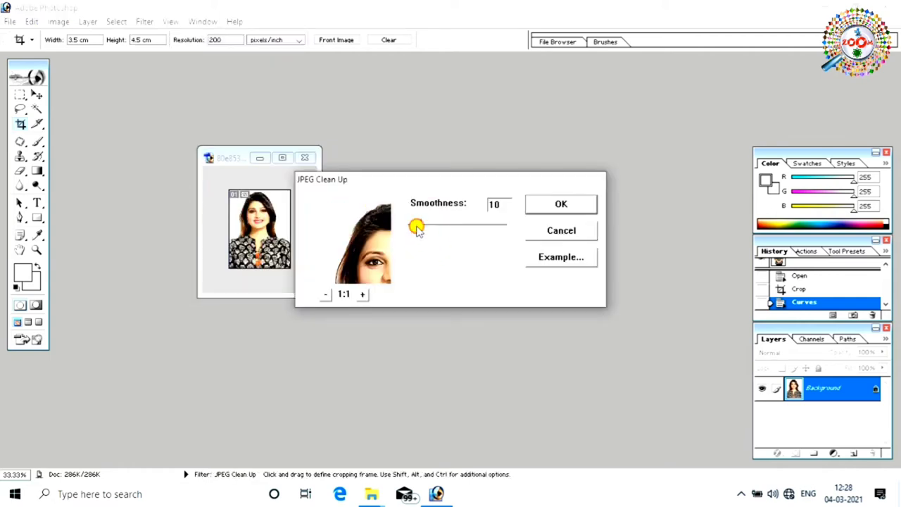
{"action": "left_click_drag", "start_coordinate": [418, 226], "coordinate": [437, 226]}
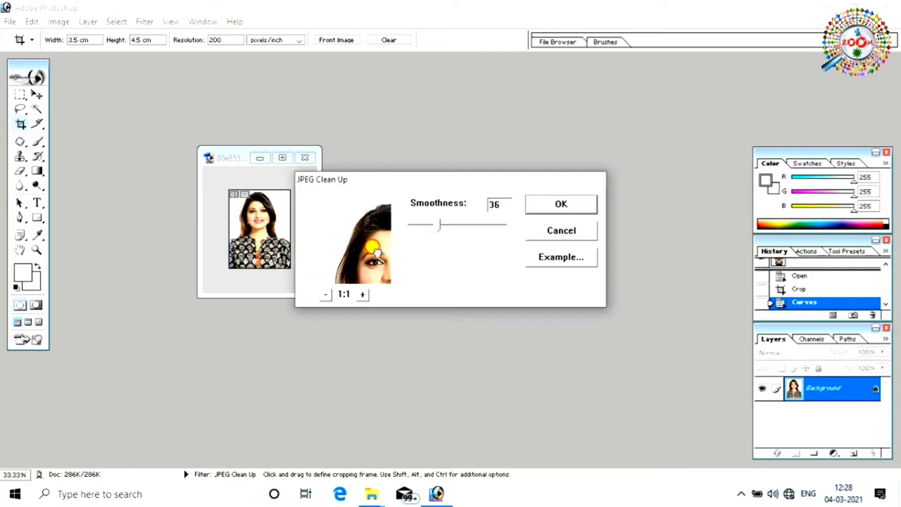
{"action": "left_click_drag", "start_coordinate": [376, 250], "coordinate": [352, 236]}
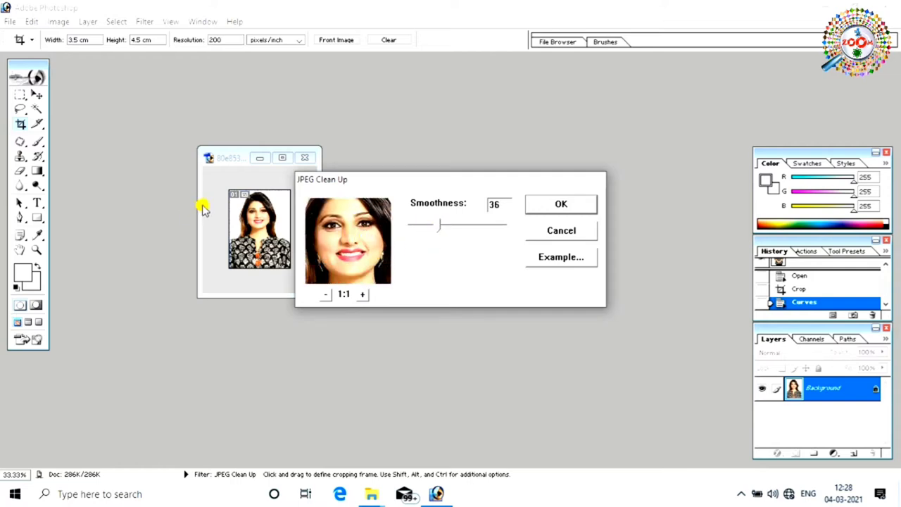
{"action": "left_click_drag", "start_coordinate": [350, 249], "coordinate": [346, 233]}
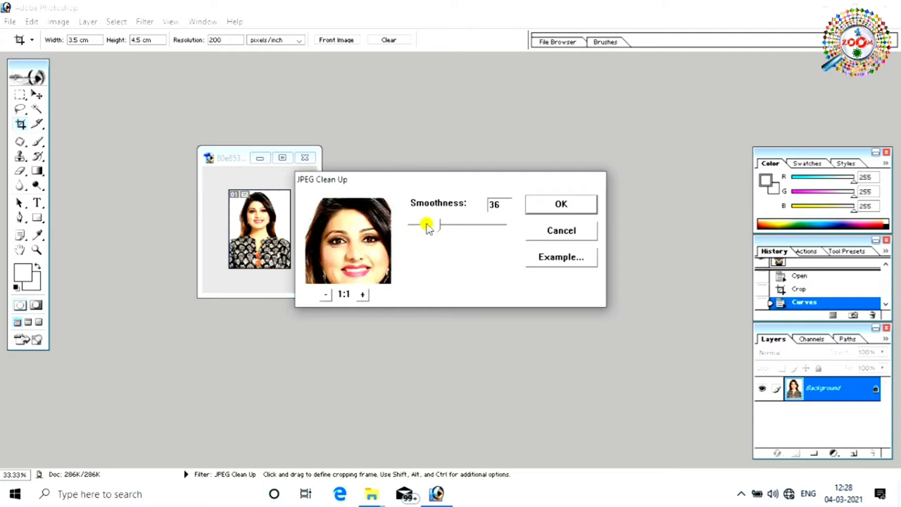
{"action": "mouse_move", "coordinate": [436, 229]}
{"action": "left_mouse_down"}
{"action": "mouse_move", "coordinate": [465, 233]}
{"action": "mouse_move", "coordinate": [396, 230]}
{"action": "left_mouse_up"}
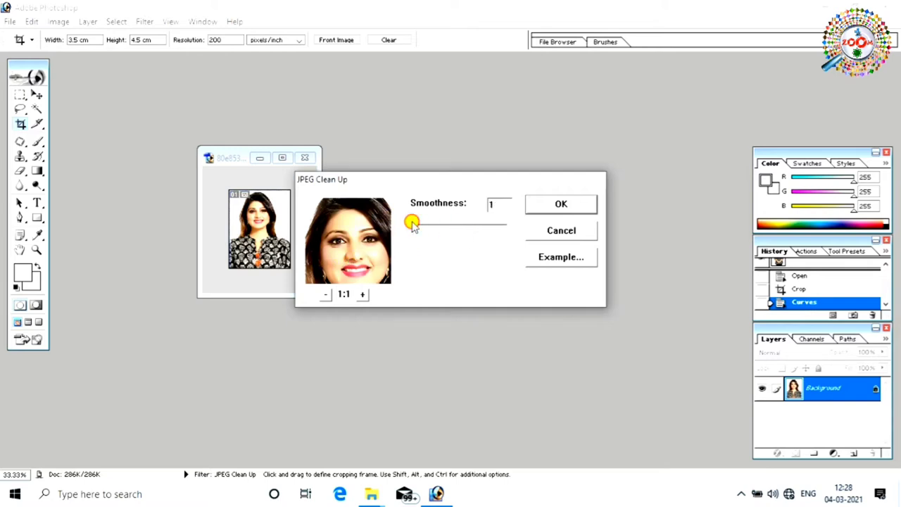
{"action": "left_click_drag", "start_coordinate": [413, 222], "coordinate": [444, 229]}
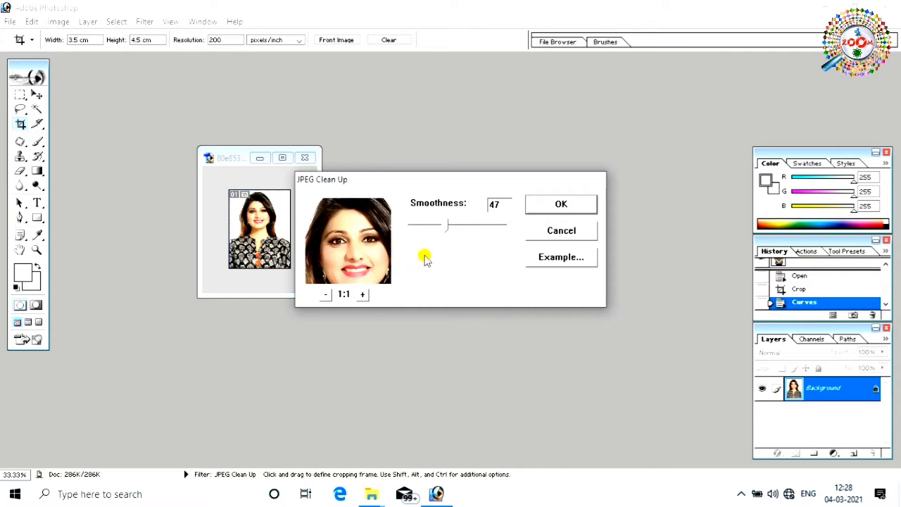
{"action": "left_click", "coordinate": [575, 259]}
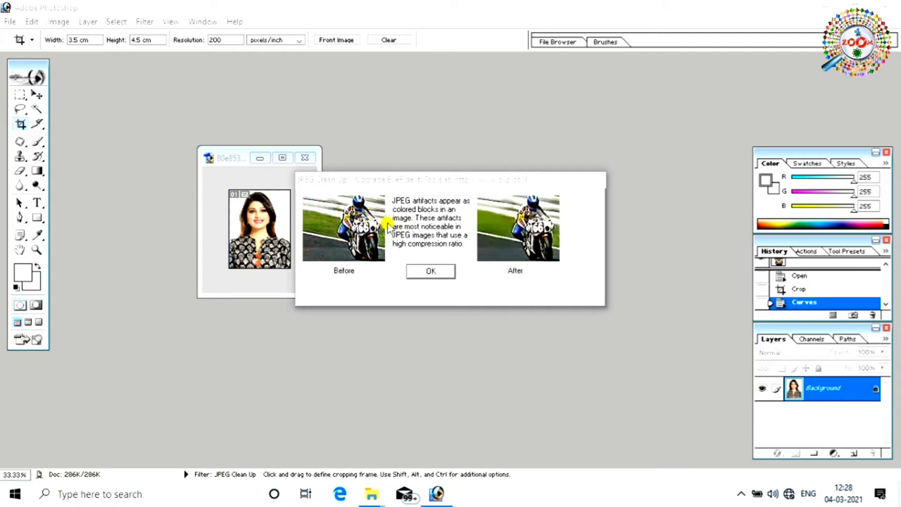
{"action": "left_click", "coordinate": [433, 271]}
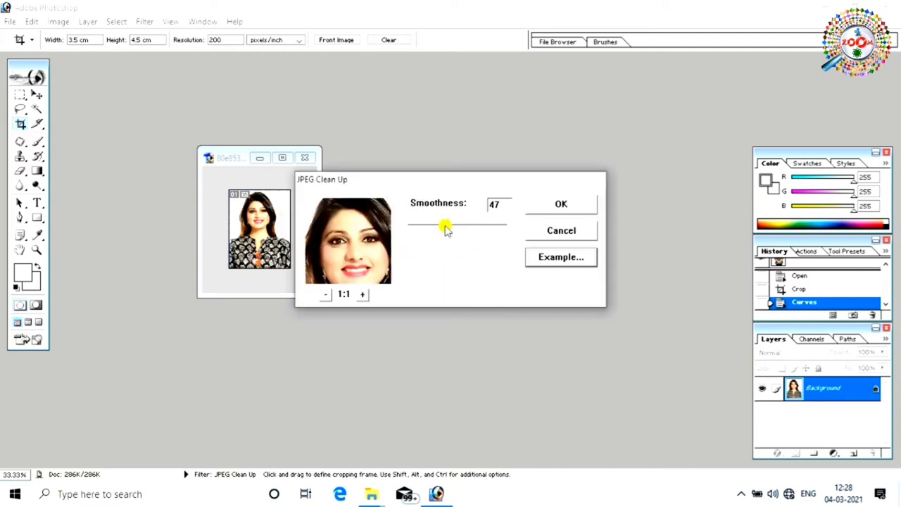
{"action": "left_click_drag", "start_coordinate": [446, 225], "coordinate": [424, 233]}
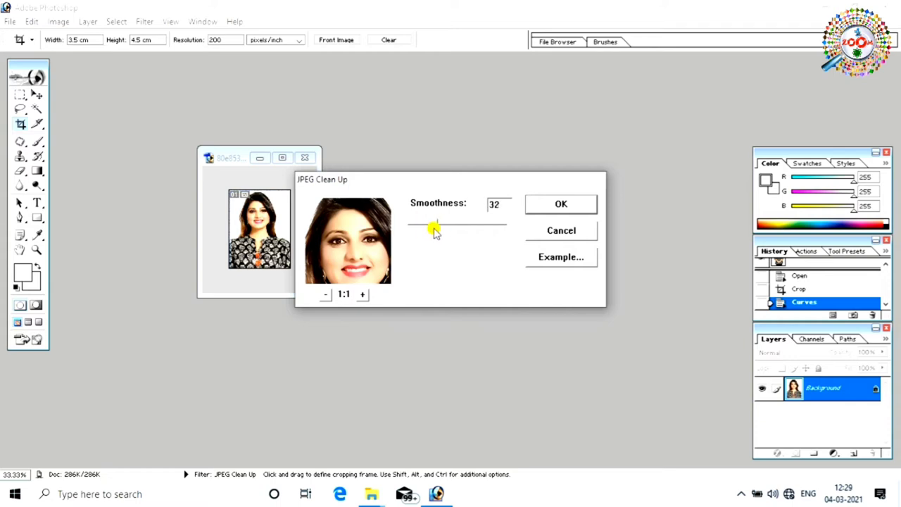
{"action": "left_click", "coordinate": [560, 204]}
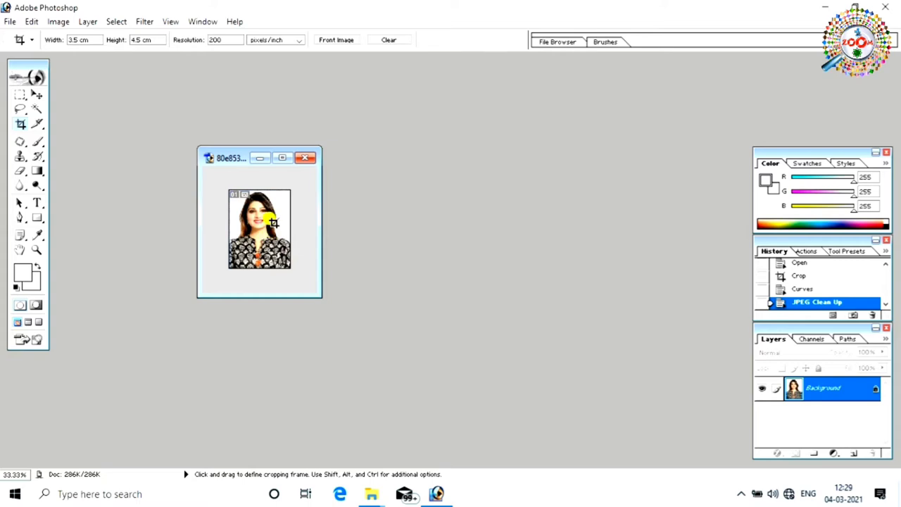
Reopen JPEG Clean Up with Ctrl+Alt+F and reapply it at Smoothness 32
{"action": "key", "text": "ctrl+alt+f"}
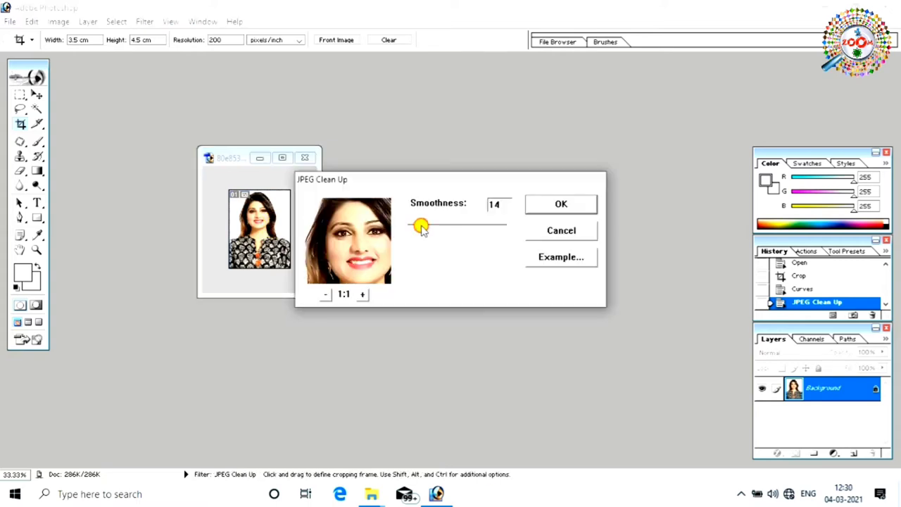
{"action": "mouse_move", "coordinate": [420, 227]}
{"action": "left_mouse_down"}
{"action": "mouse_move", "coordinate": [446, 227]}
{"action": "mouse_move", "coordinate": [413, 230]}
{"action": "mouse_move", "coordinate": [446, 226]}
{"action": "mouse_move", "coordinate": [425, 230]}
{"action": "left_mouse_up"}
{"action": "left_click_drag", "start_coordinate": [423, 230], "coordinate": [435, 228]}
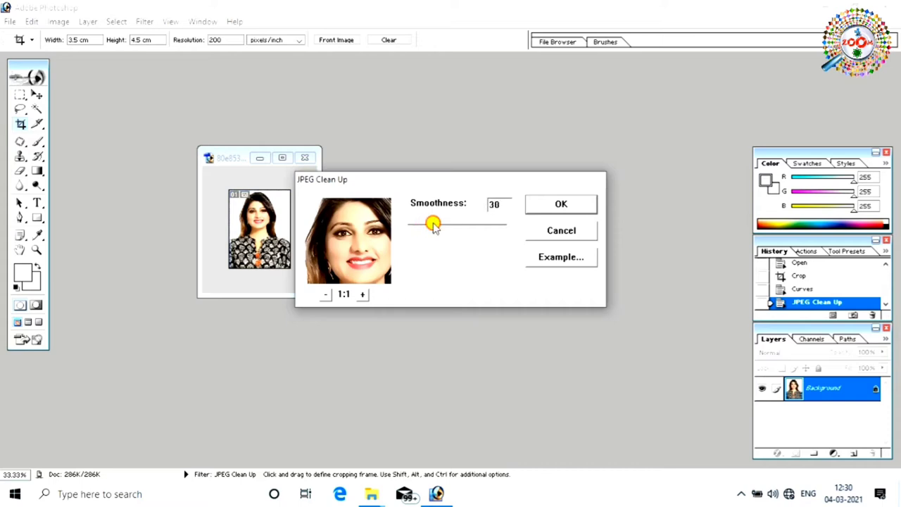
{"action": "left_click", "coordinate": [548, 204]}
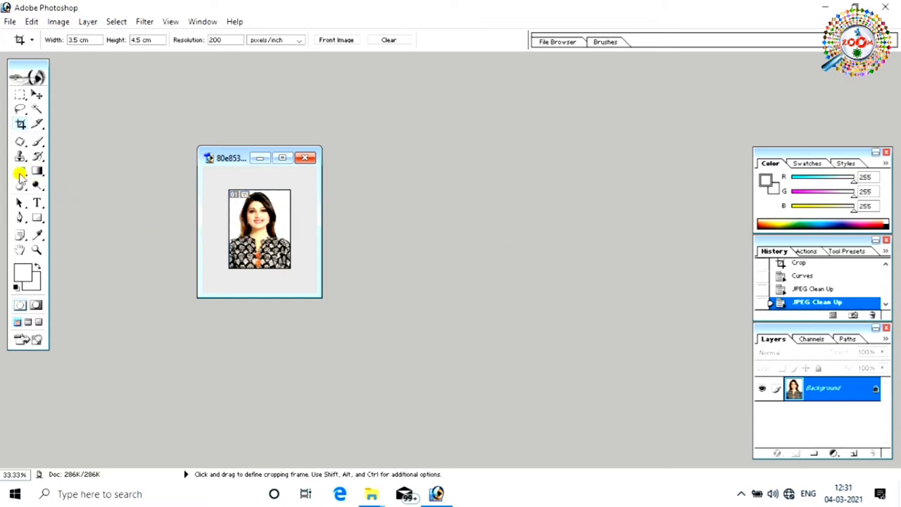
Select the Eraser and set the background colour to a skin tone sampled from the face
{"action": "left_click", "coordinate": [20, 172]}
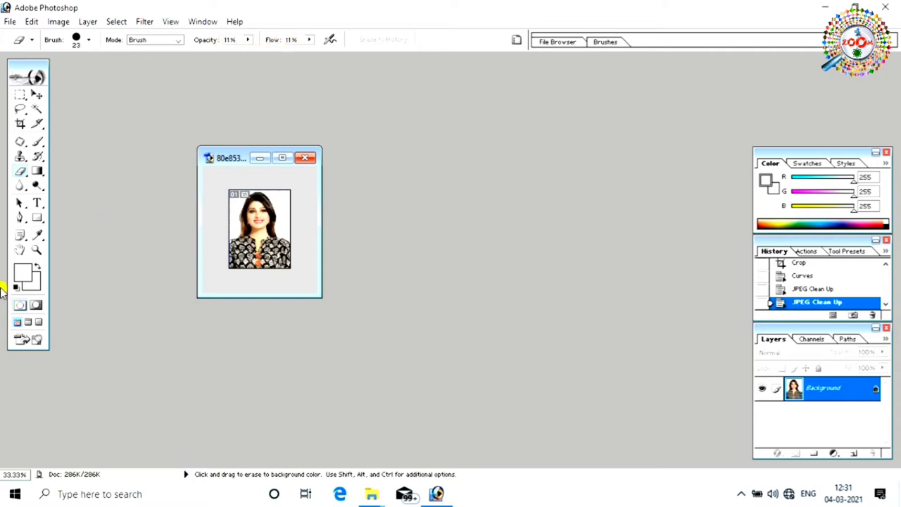
{"action": "left_click", "coordinate": [37, 281]}
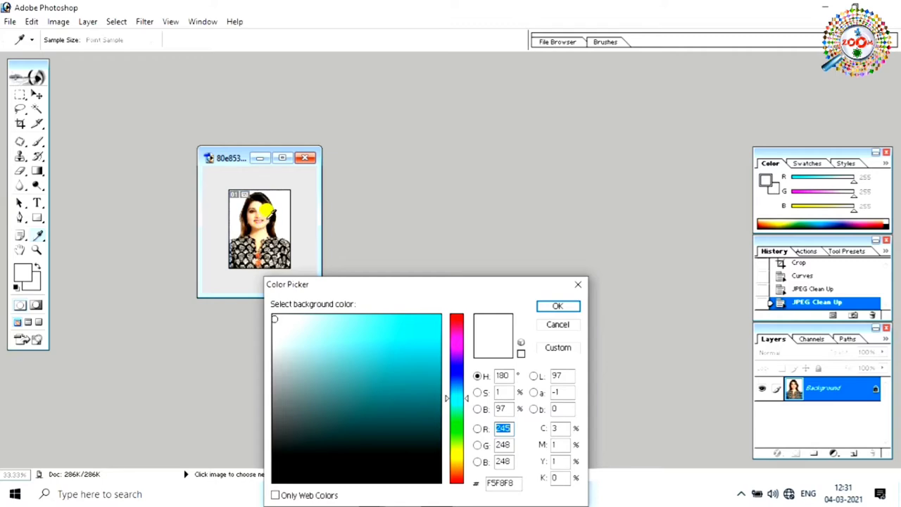
{"action": "left_click", "coordinate": [266, 210]}
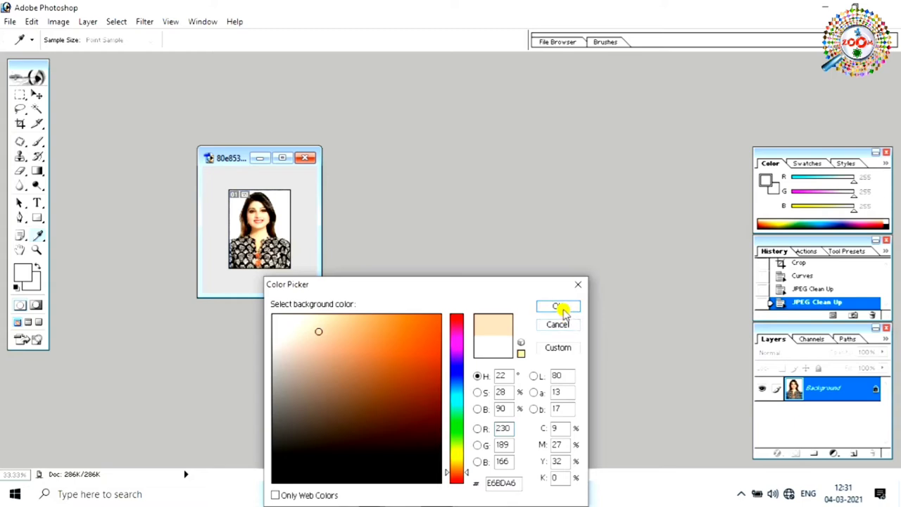
{"action": "left_click", "coordinate": [560, 308]}
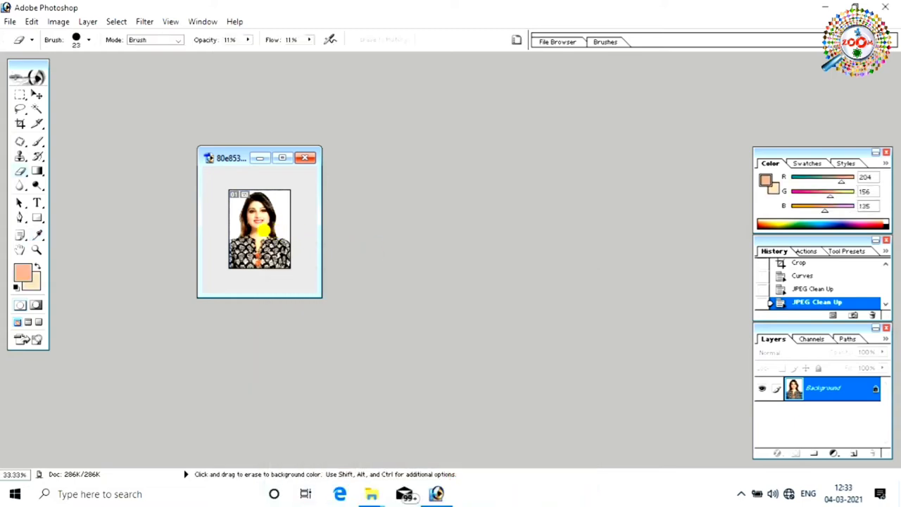
Set a 32 px eraser brush and make soft strokes over the face
{"action": "right_click", "coordinate": [260, 228]}
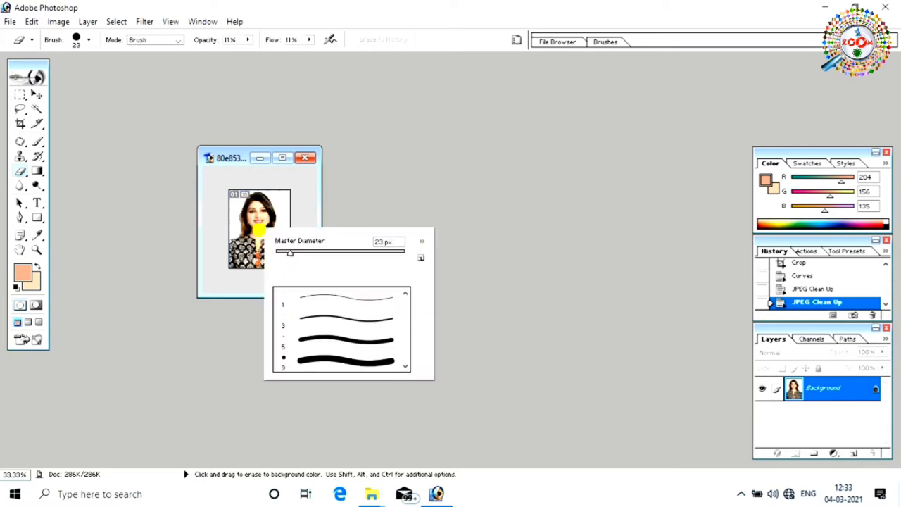
{"action": "left_click_drag", "start_coordinate": [290, 255], "coordinate": [297, 255]}
{"action": "left_click", "coordinate": [483, 284]}
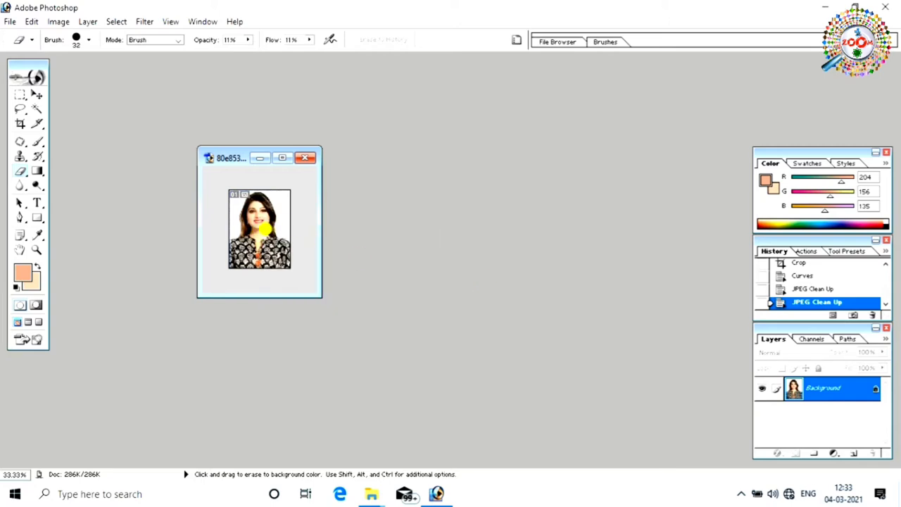
{"action": "mouse_move", "coordinate": [260, 232]}
{"action": "left_mouse_down"}
{"action": "mouse_move", "coordinate": [252, 213]}
{"action": "mouse_move", "coordinate": [248, 224]}
{"action": "left_mouse_up"}
{"action": "left_click_drag", "start_coordinate": [250, 219], "coordinate": [266, 224]}
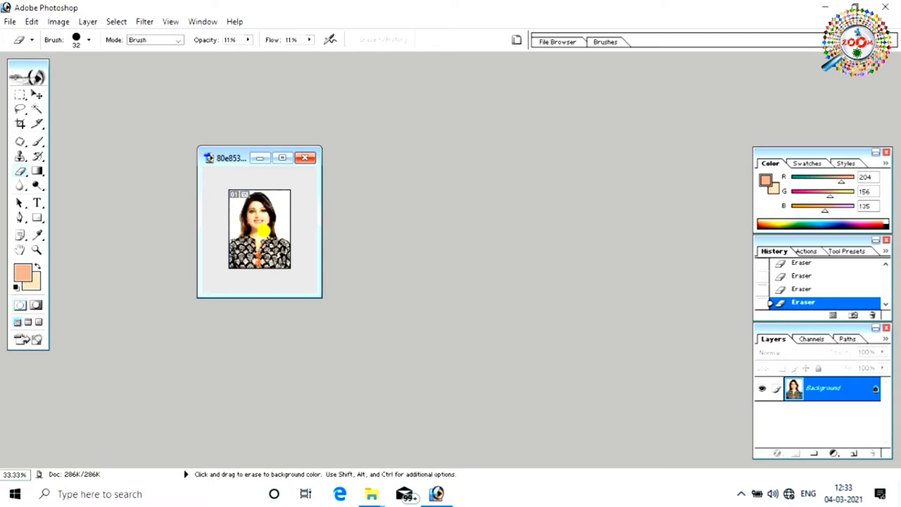
Revert History to the first Eraser state and choose the Patch Tool
{"action": "key", "text": "ctrl+alt+z"}
{"action": "key", "text": "ctrl+alt+z"}
{"action": "key", "text": "ctrl+alt+z"}
{"action": "left_click", "coordinate": [20, 141]}
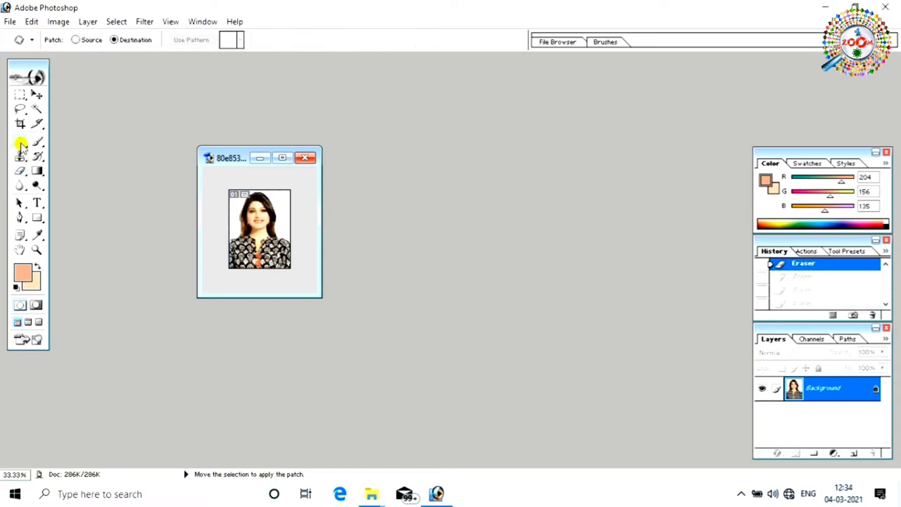
{"action": "right_click", "coordinate": [21, 145]}
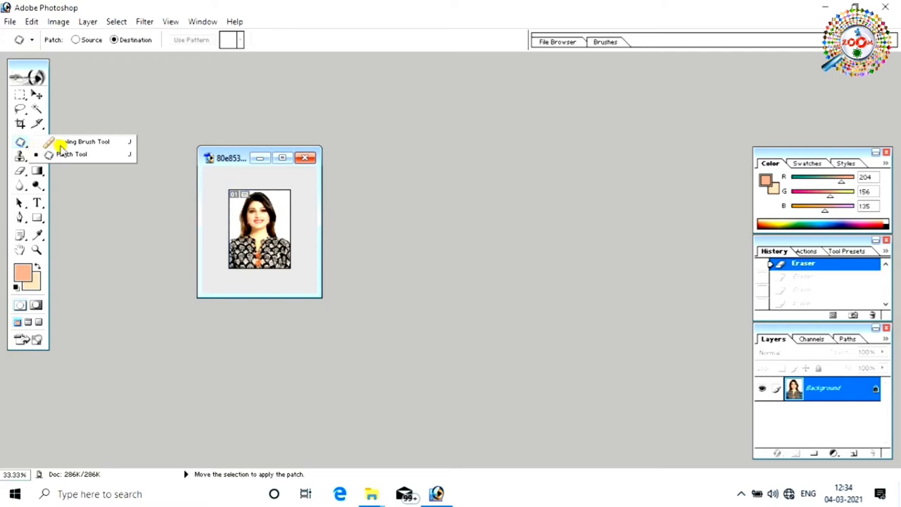
{"action": "left_click", "coordinate": [82, 157]}
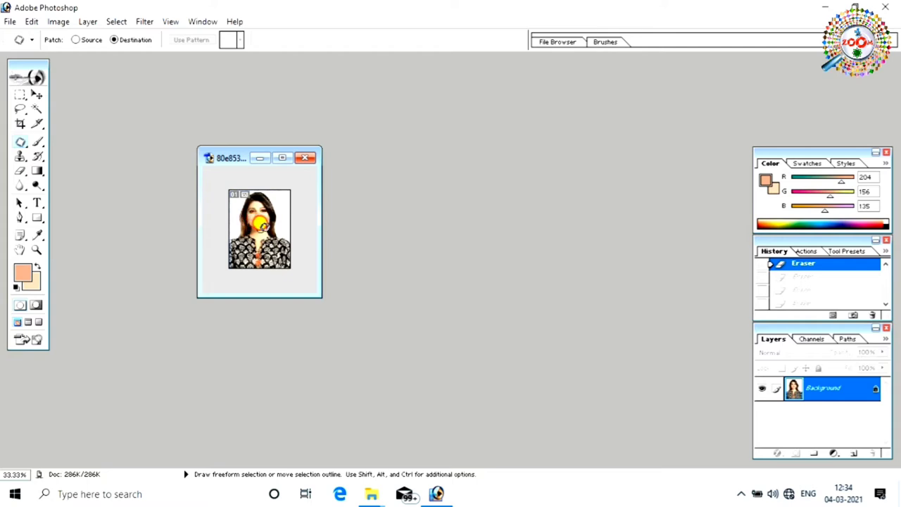
Draw two trial patches on the face, then undo them
{"action": "left_click_drag", "start_coordinate": [257, 222], "coordinate": [256, 235]}
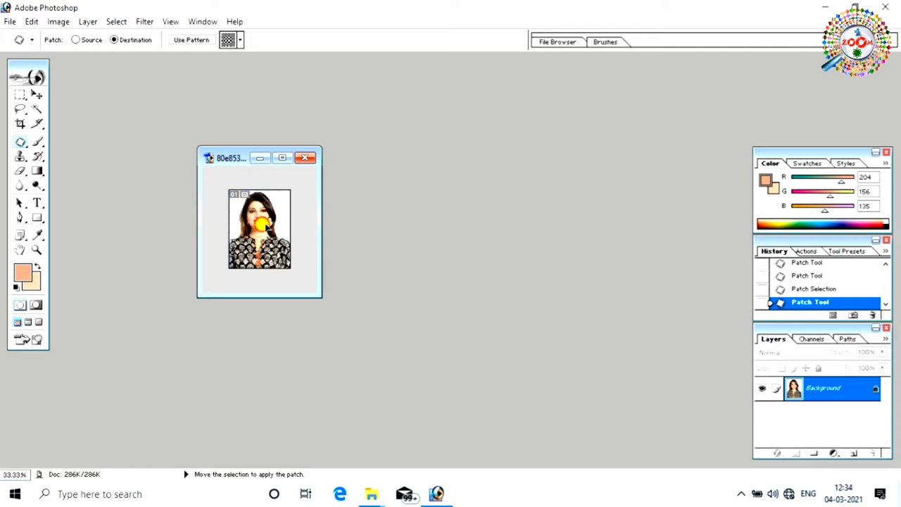
{"action": "left_click_drag", "start_coordinate": [262, 220], "coordinate": [264, 220]}
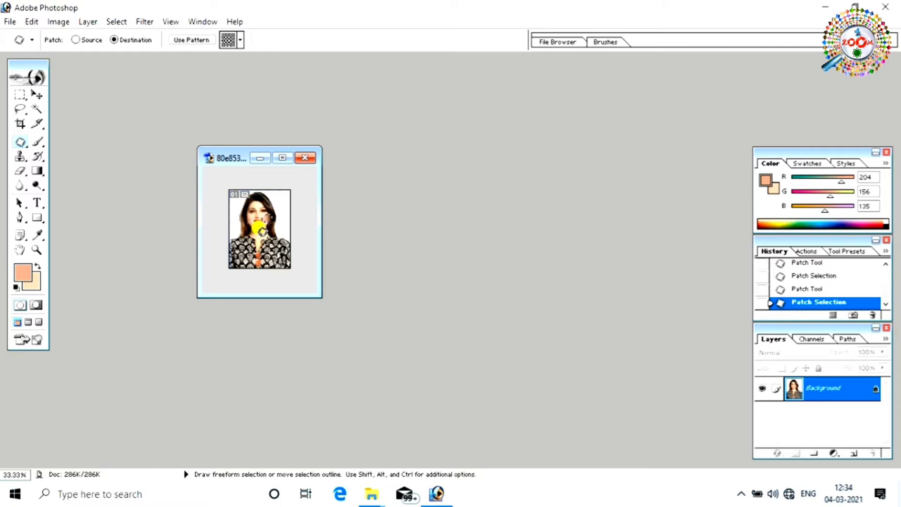
{"action": "key", "text": "ctrl+alt+z"}
{"action": "key", "text": "ctrl+alt+z"}
{"action": "key", "text": "ctrl+alt+z"}
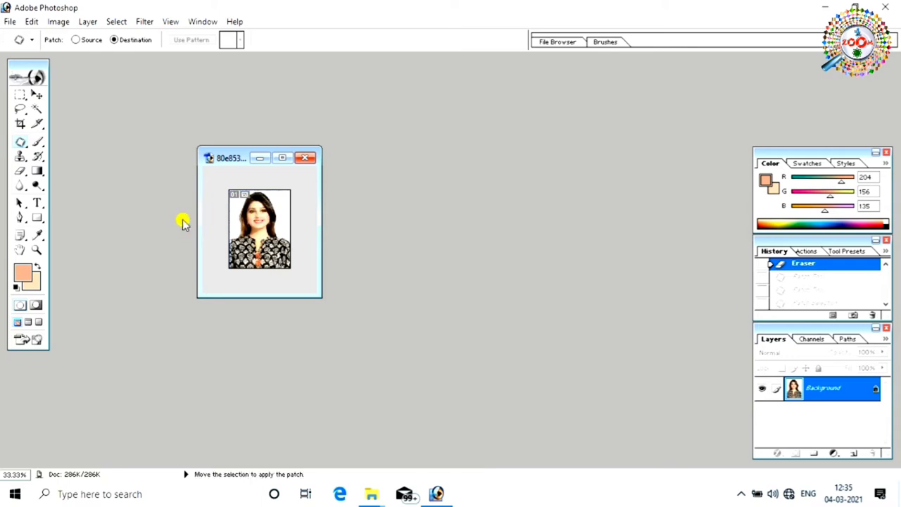
With the Magic Wand at Tolerance 32, select the white background around the woman
{"action": "left_click", "coordinate": [37, 108]}
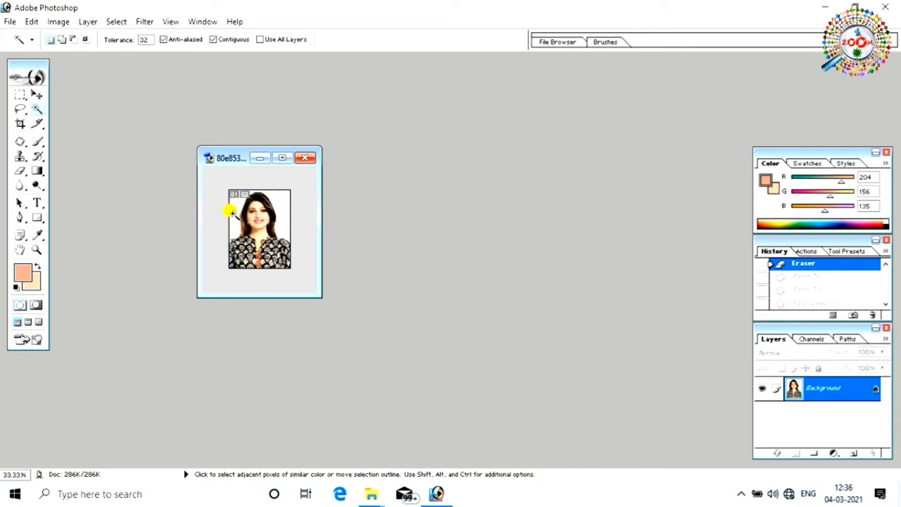
{"action": "left_click", "coordinate": [235, 205]}
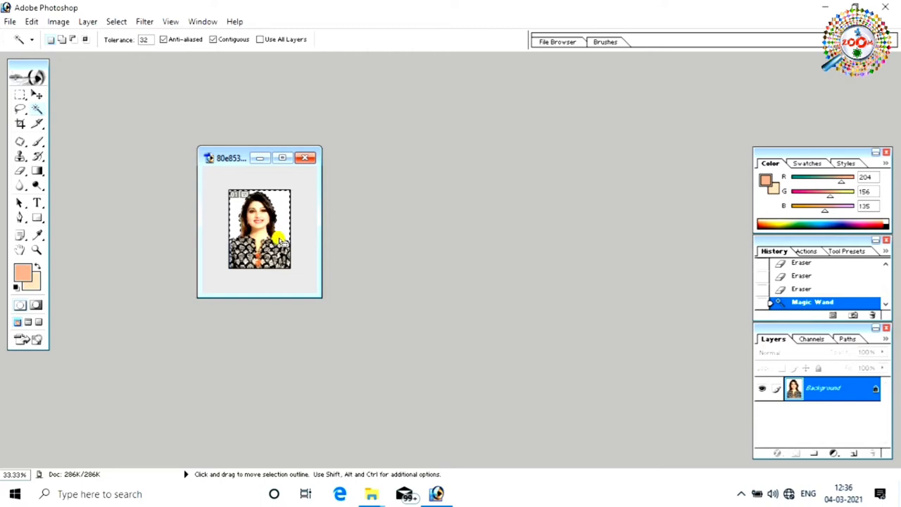
{"action": "left_click", "coordinate": [304, 230]}
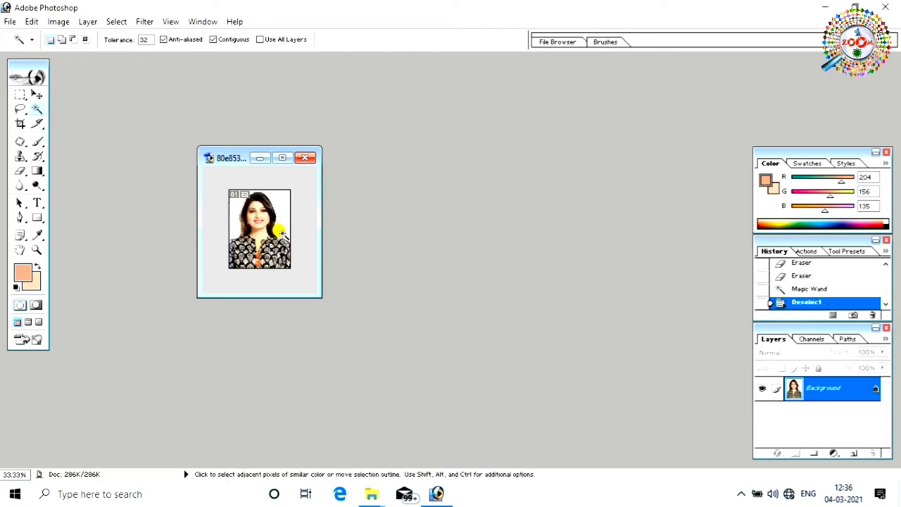
{"action": "left_click", "coordinate": [284, 226]}
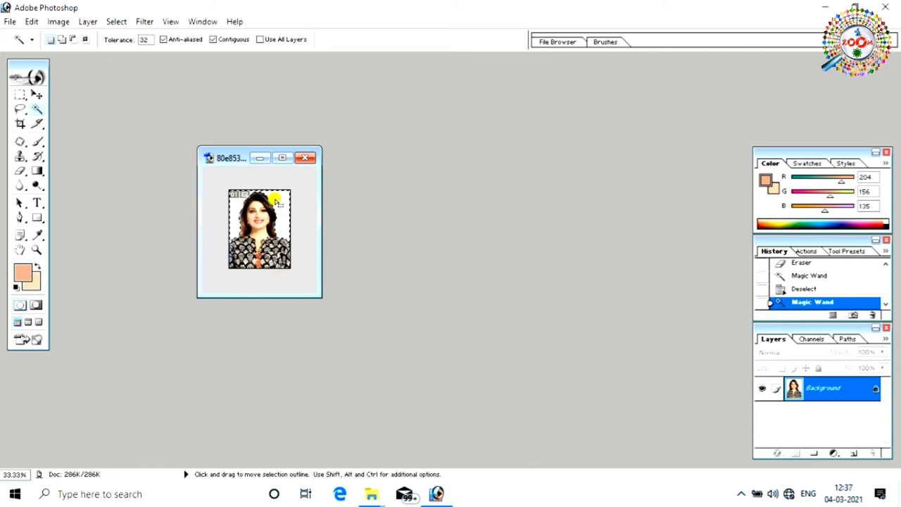
Feather the background selection with a 3-pixel Feather Radius
{"action": "right_click", "coordinate": [276, 201]}
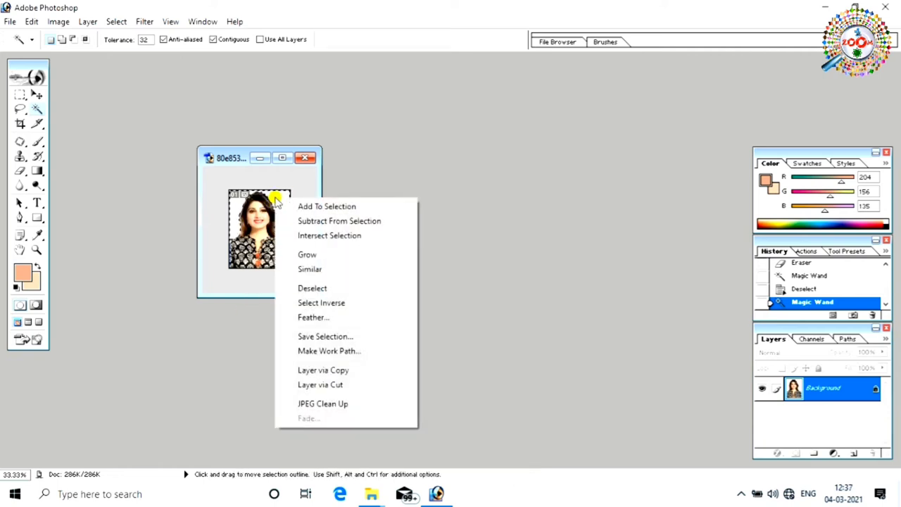
{"action": "left_click", "coordinate": [322, 318]}
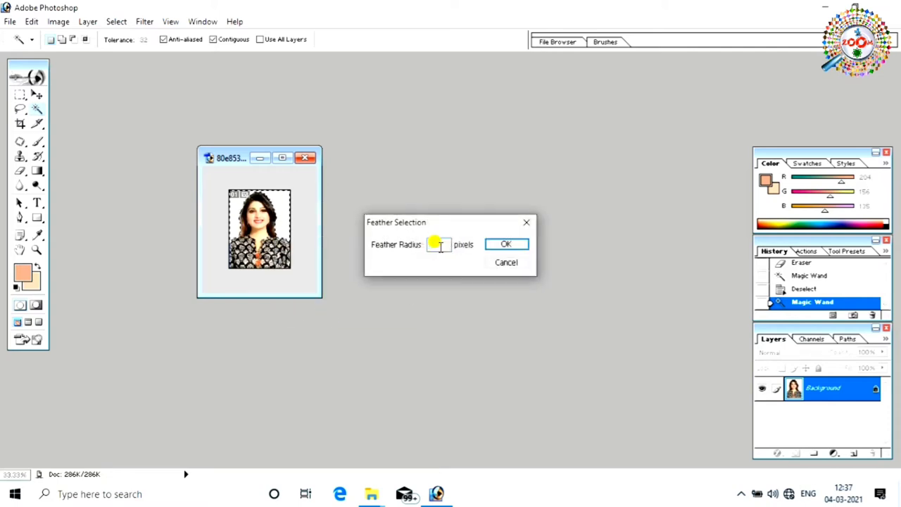
{"action": "type", "text": "3"}
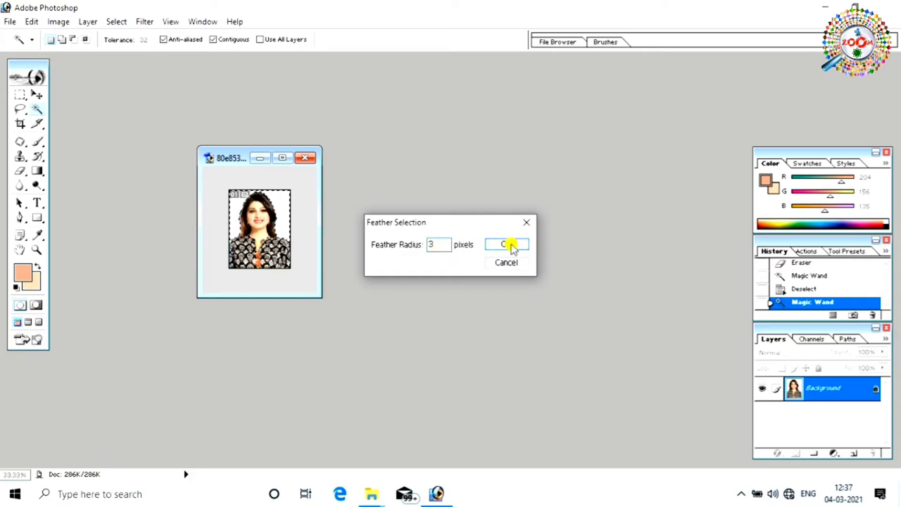
{"action": "left_click", "coordinate": [506, 243]}
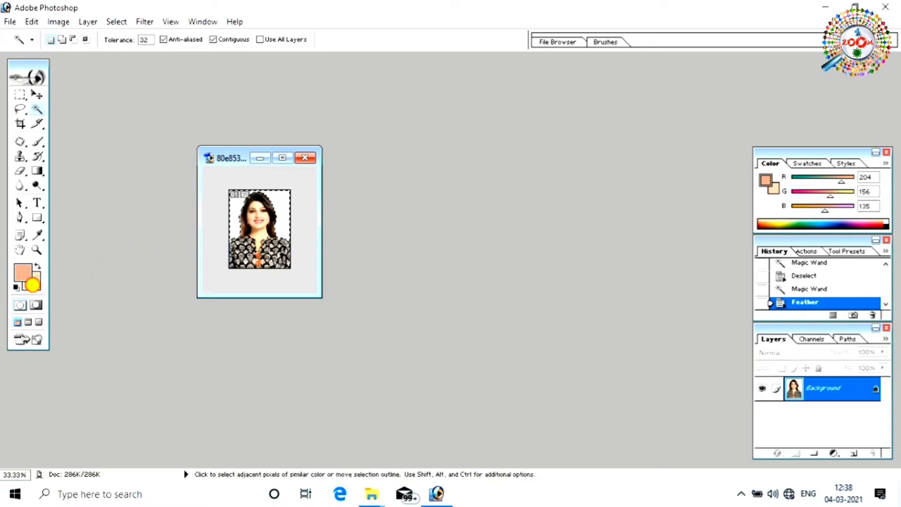
Set the background colour to vivid magenta B60BF5
{"action": "left_click", "coordinate": [31, 282]}
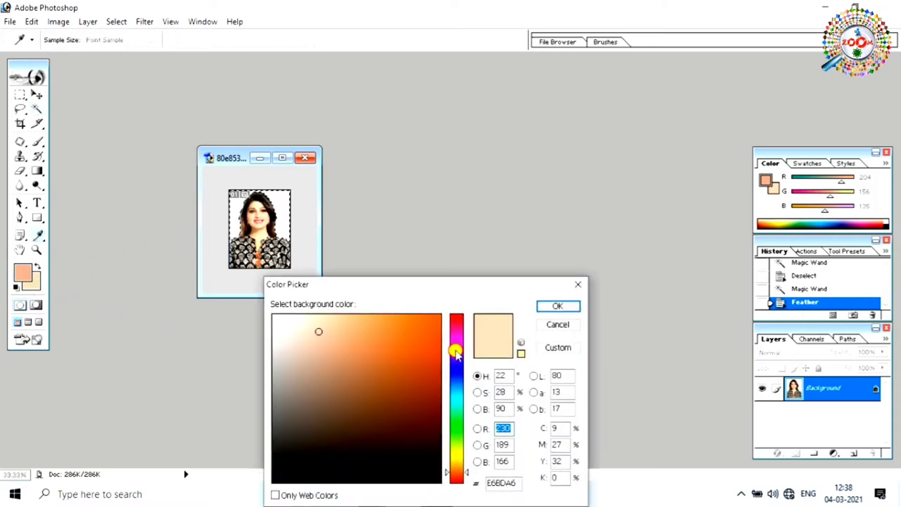
{"action": "left_click", "coordinate": [455, 350]}
{"action": "left_click", "coordinate": [433, 327]}
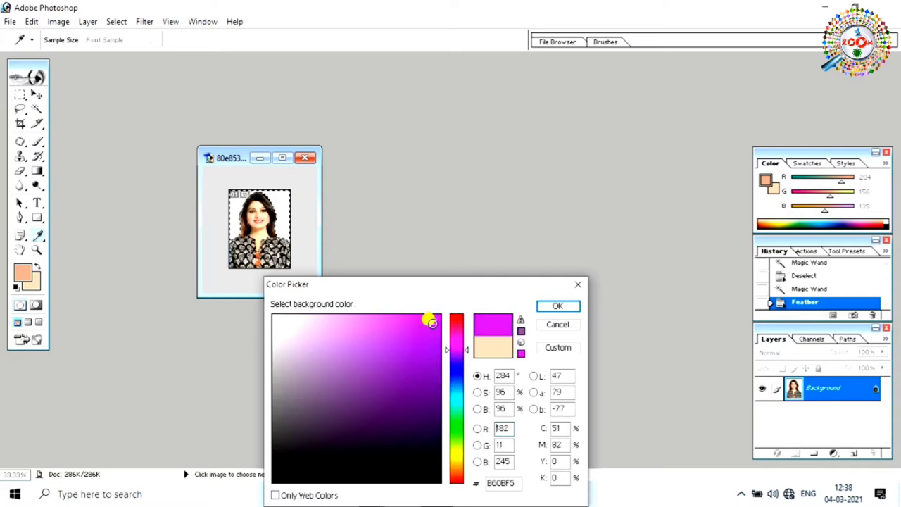
{"action": "left_click", "coordinate": [559, 308]}
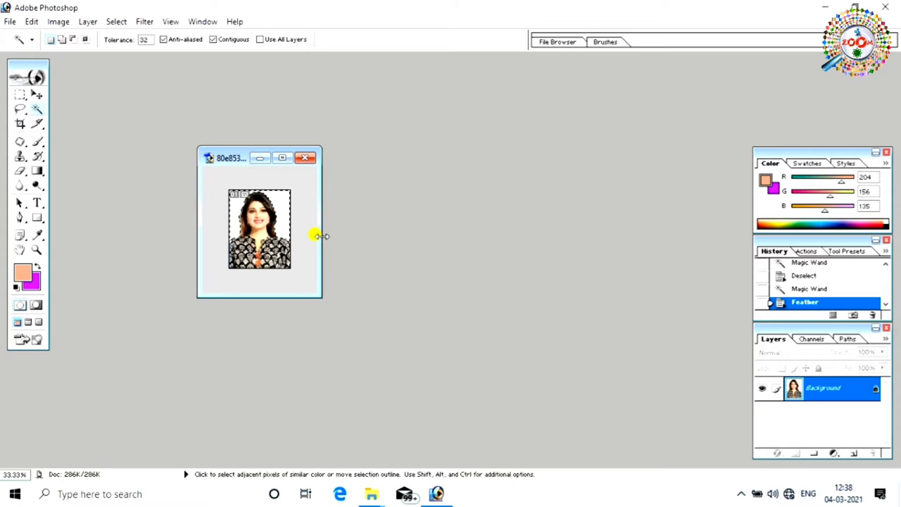
Fill the selection with magenta, undo the fill, deselect, and bring up the New document dialog
{"action": "key", "text": "Delete"}
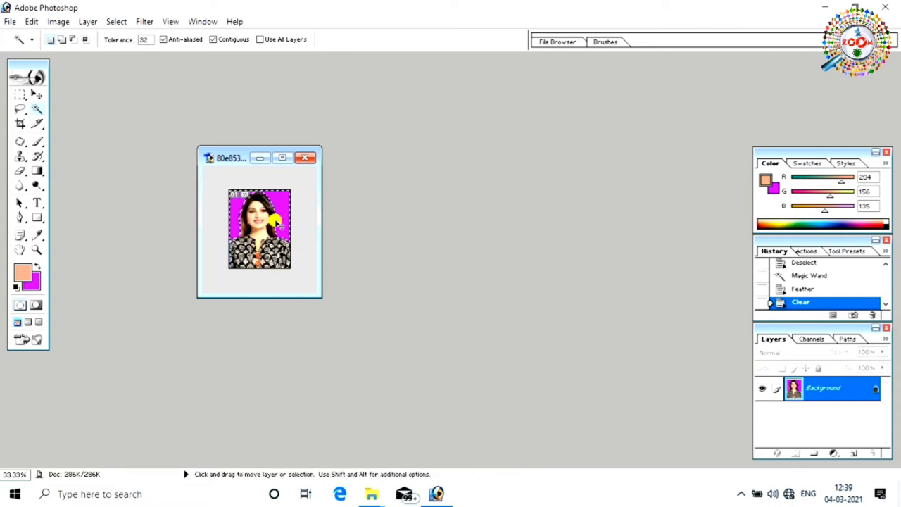
{"action": "key", "text": "ctrl+z"}
{"action": "key", "text": "ctrl+d"}
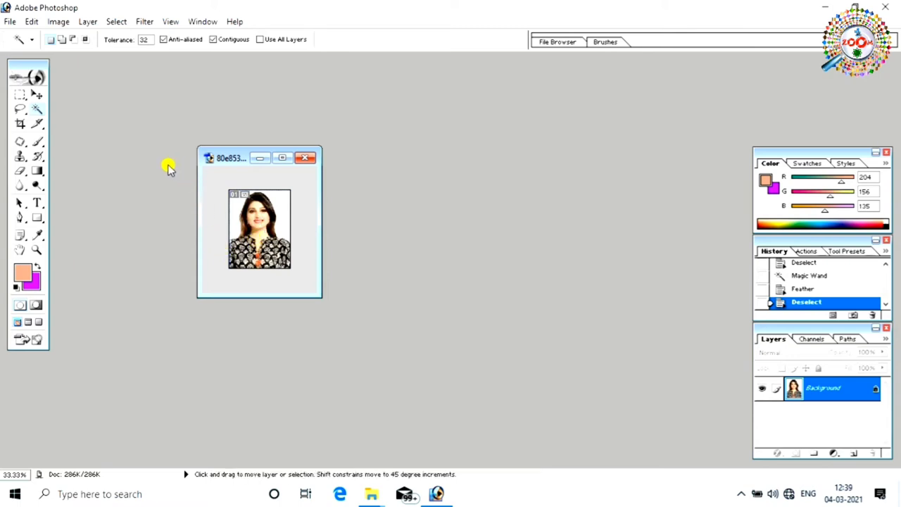
{"action": "key", "text": "ctrl+n"}
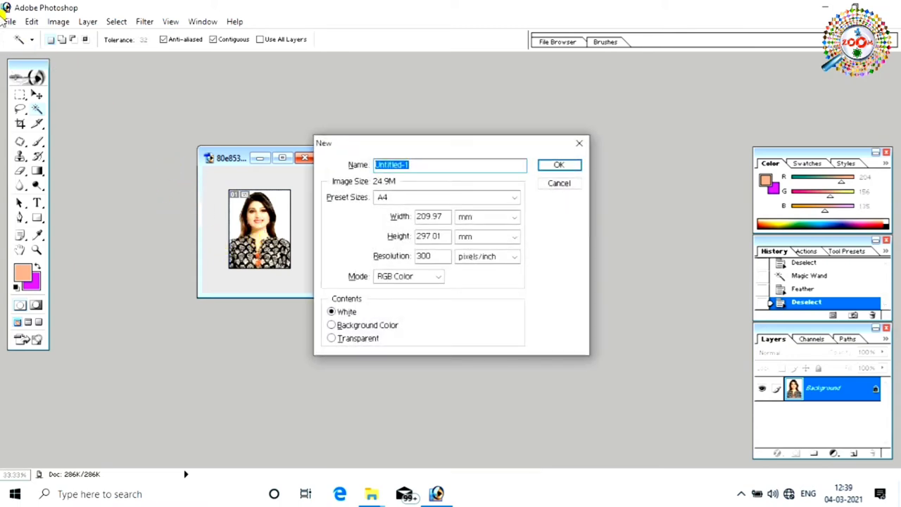
Create an A4 document, 210 × 297 mm at 300 pixels/inch, with White contents
{"action": "left_click", "coordinate": [469, 197]}
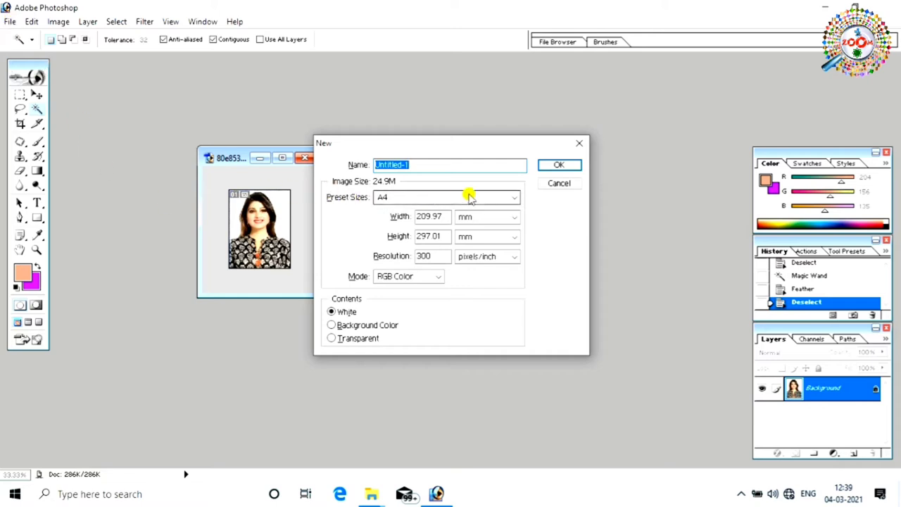
{"action": "scroll", "coordinate": [472, 197], "scroll_direction": "up", "scroll_amount": 1}
{"action": "scroll", "coordinate": [434, 198], "scroll_direction": "down", "scroll_amount": 1}
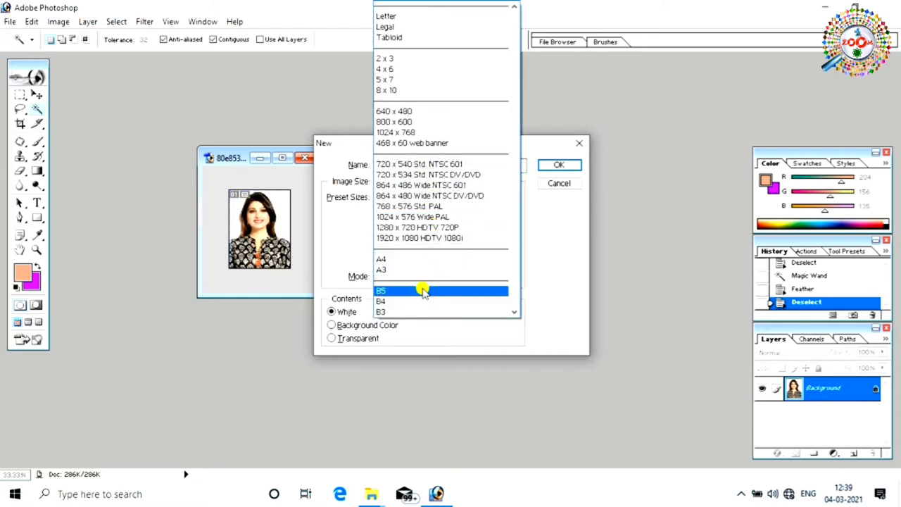
{"action": "scroll", "coordinate": [420, 289], "scroll_direction": "up", "scroll_amount": 1}
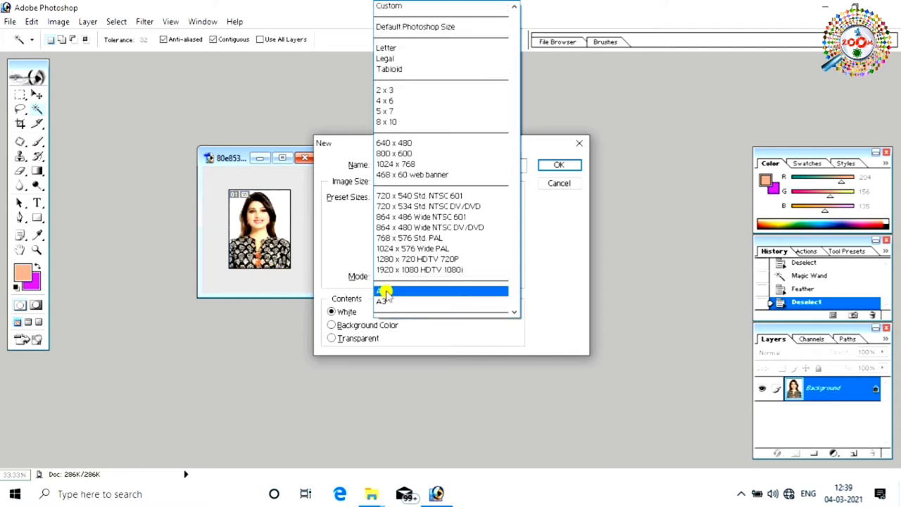
{"action": "left_click", "coordinate": [385, 292]}
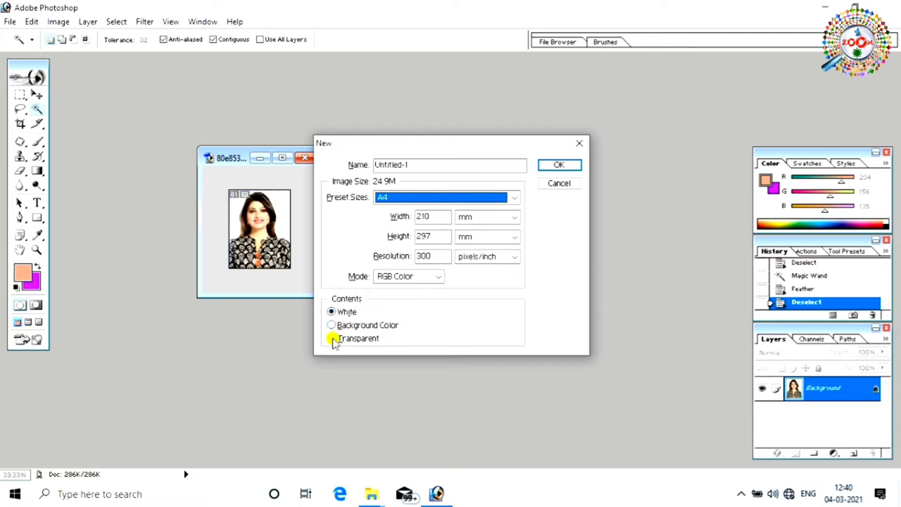
{"action": "left_click", "coordinate": [334, 325]}
{"action": "left_click", "coordinate": [335, 339]}
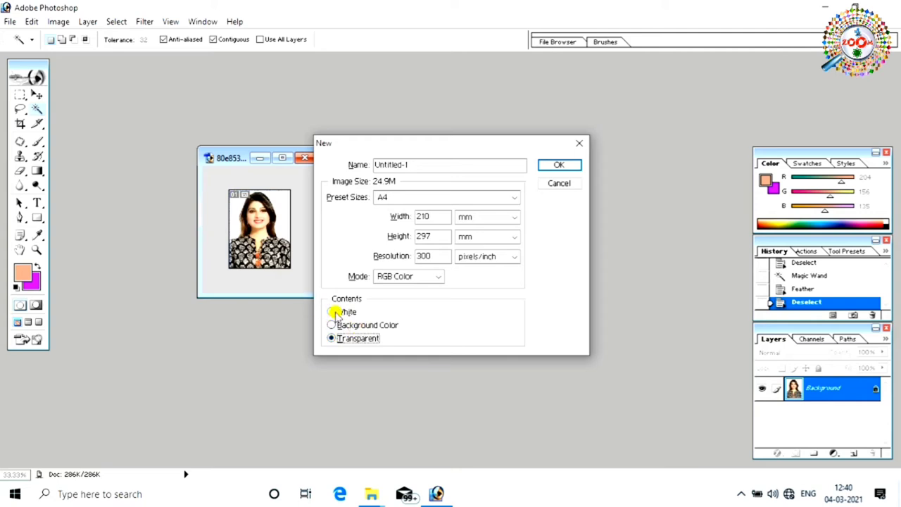
{"action": "left_click", "coordinate": [333, 312]}
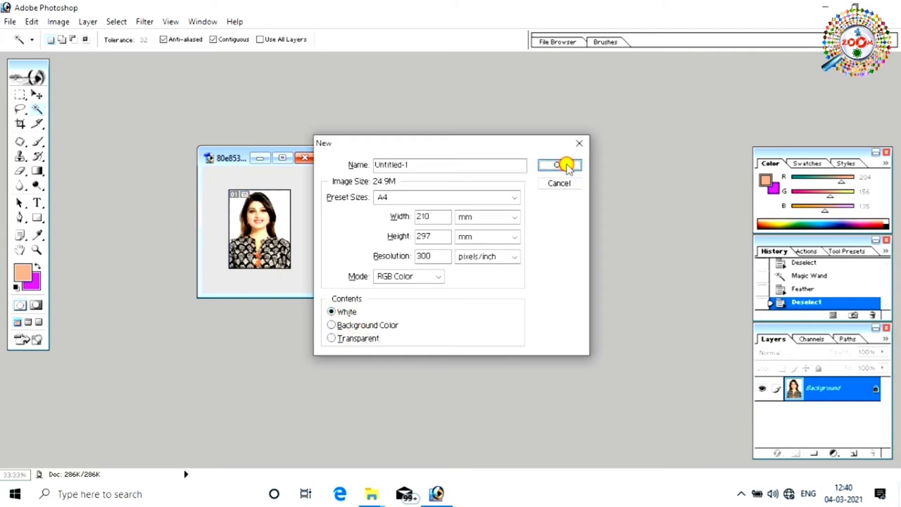
{"action": "left_click", "coordinate": [567, 165]}
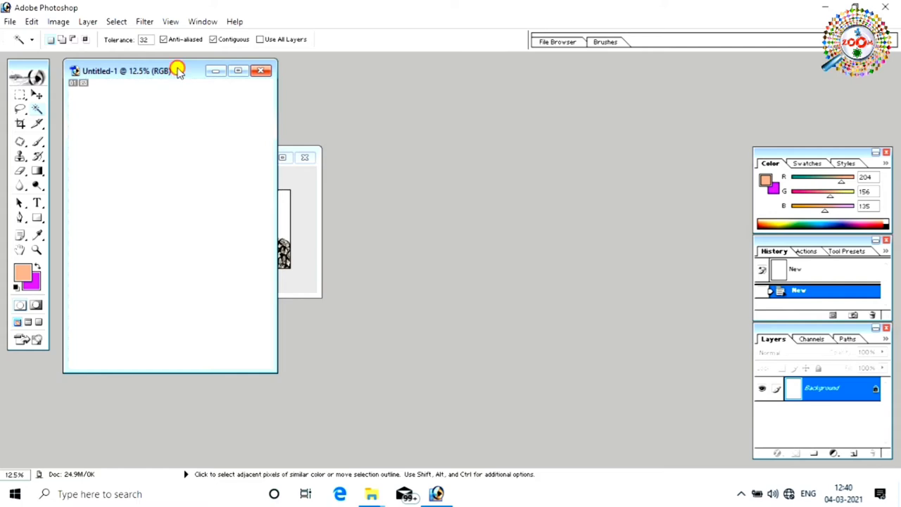
Drag the portrait into the new A4 document as Layer 1 using the Move tool
{"action": "left_click_drag", "start_coordinate": [179, 70], "coordinate": [502, 131]}
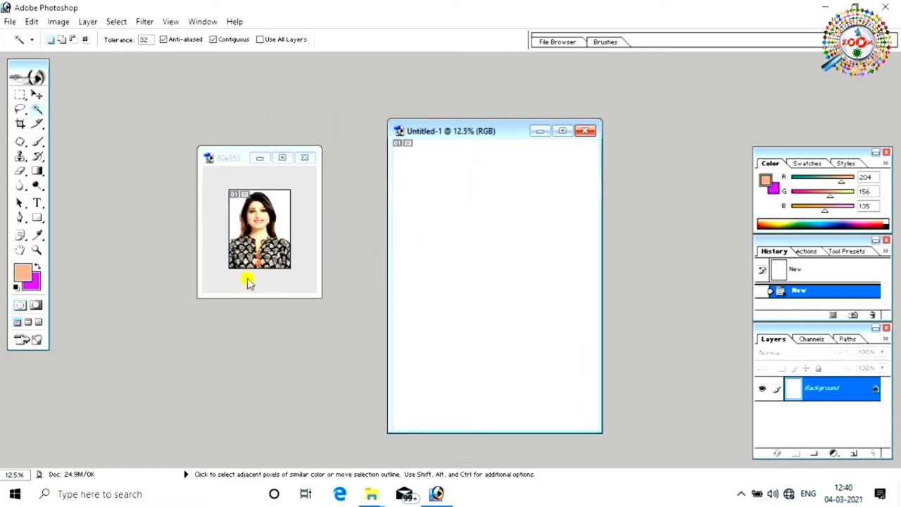
{"action": "left_click", "coordinate": [37, 93]}
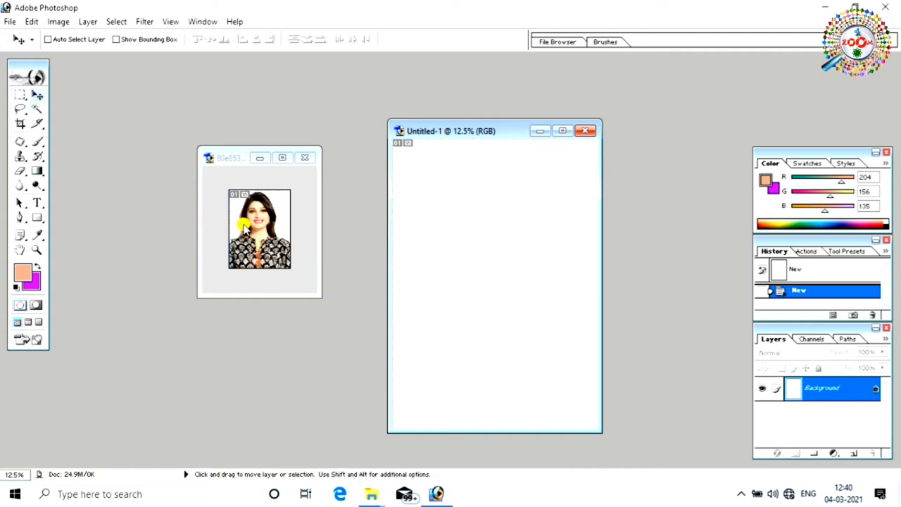
{"action": "left_click", "coordinate": [244, 226]}
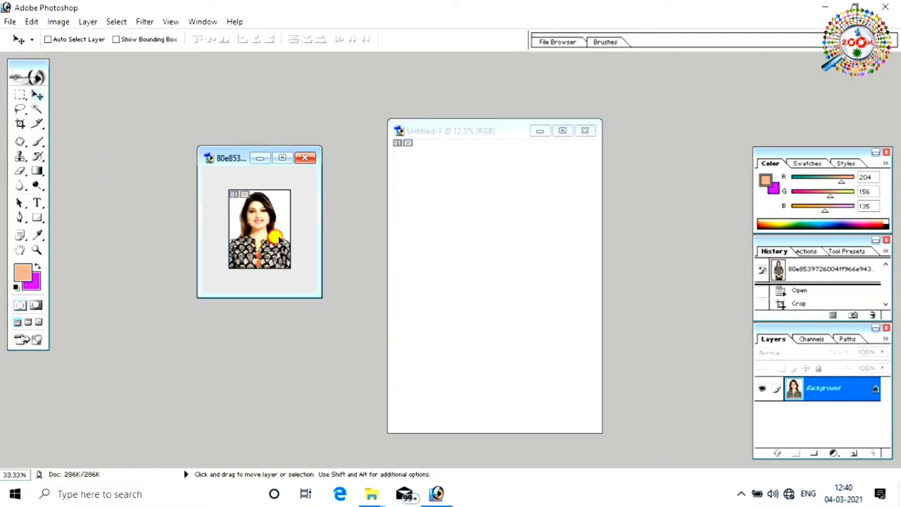
{"action": "left_click_drag", "start_coordinate": [276, 238], "coordinate": [445, 172]}
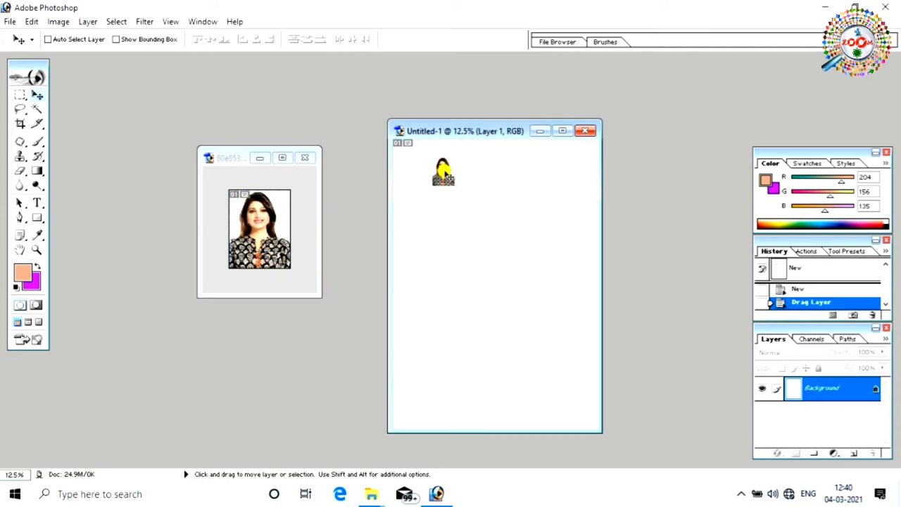
Close the original photo without saving and move Untitled-1 to the upper left
{"action": "left_click", "coordinate": [304, 157]}
{"action": "left_click", "coordinate": [433, 201]}
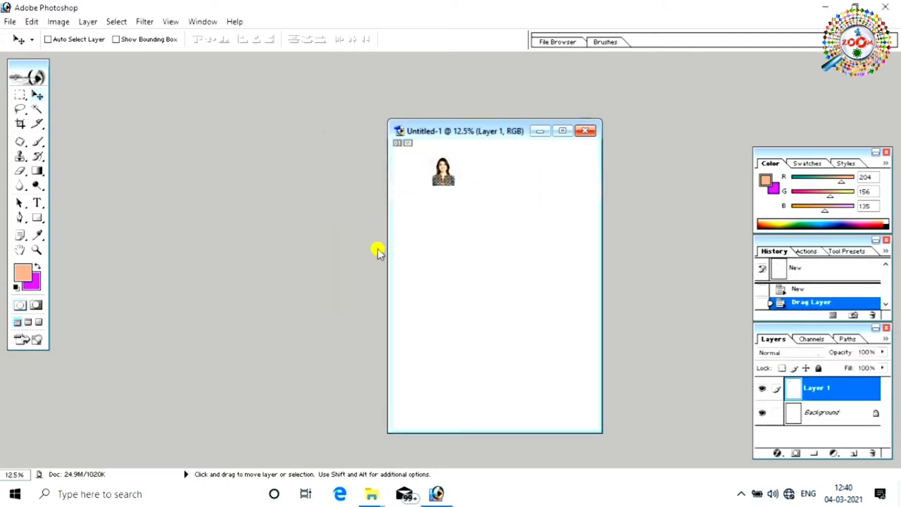
{"action": "left_click_drag", "start_coordinate": [470, 128], "coordinate": [185, 103]}
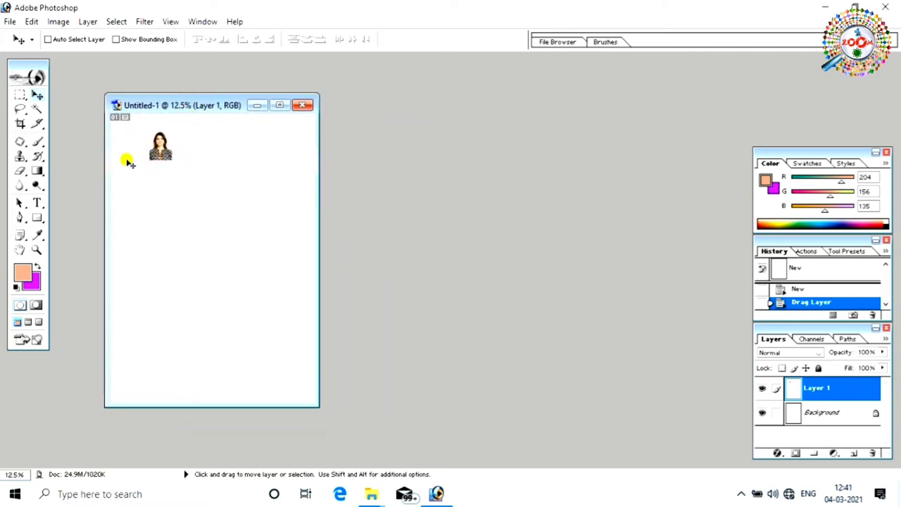
Apply a 2 px black Stroke, Location Outside, around the portrait on Layer 1
{"action": "left_click", "coordinate": [31, 21]}
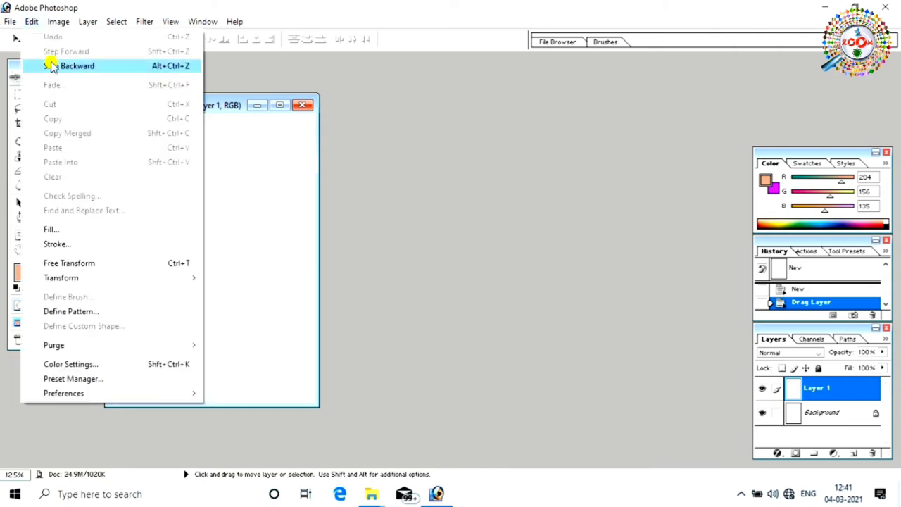
{"action": "left_click", "coordinate": [63, 244]}
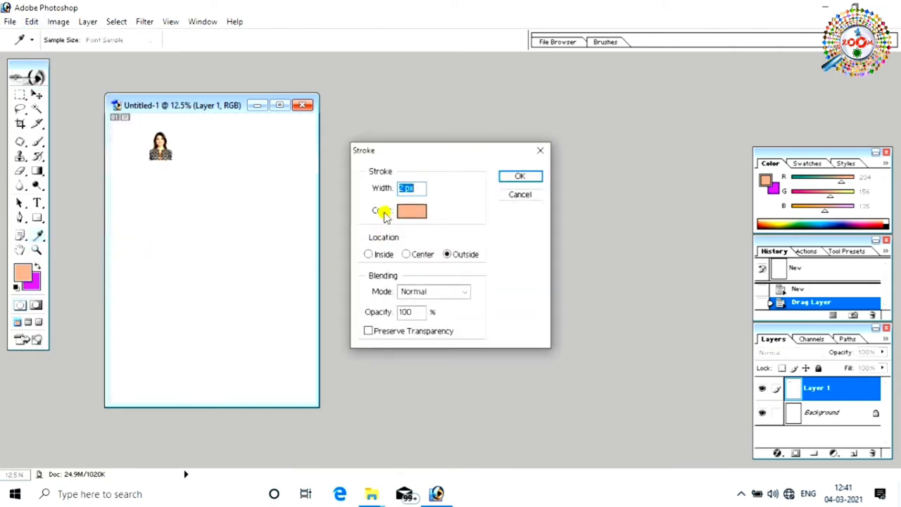
{"action": "left_click", "coordinate": [414, 211]}
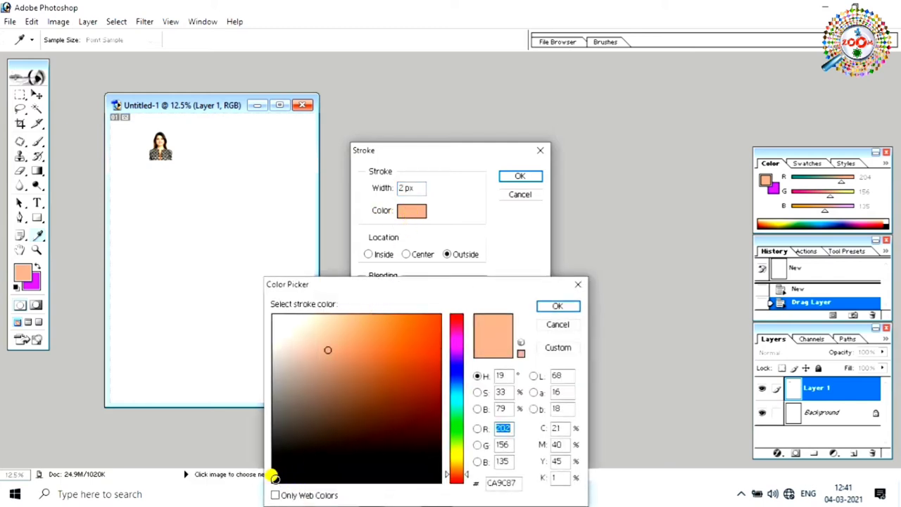
{"action": "left_click", "coordinate": [275, 478]}
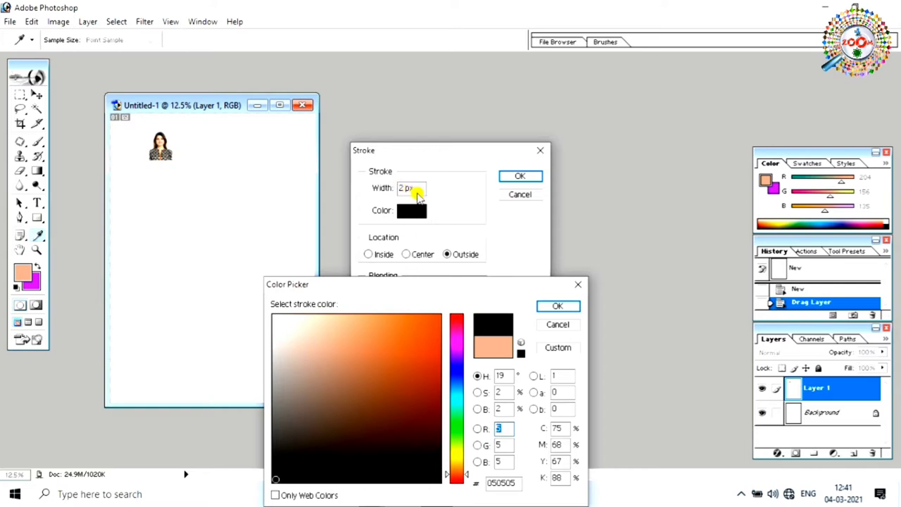
{"action": "left_click", "coordinate": [557, 305]}
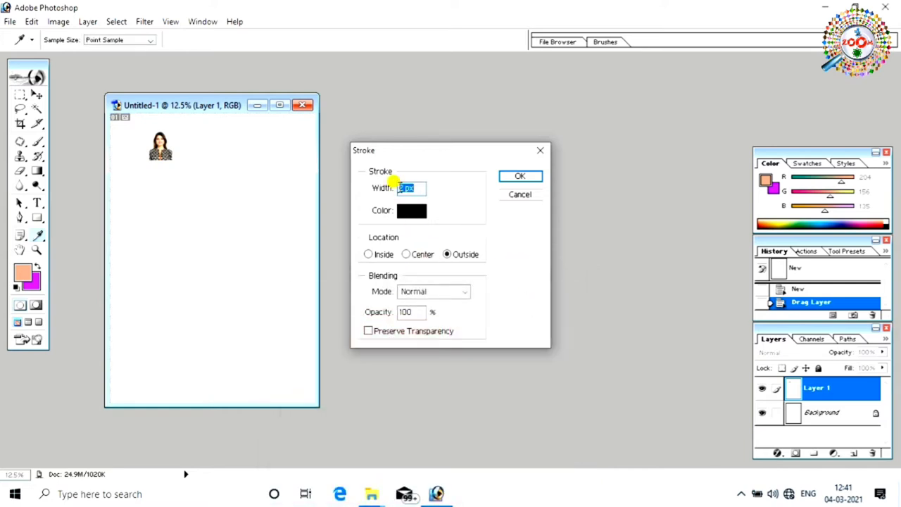
{"action": "left_click_drag", "start_coordinate": [402, 188], "coordinate": [358, 188]}
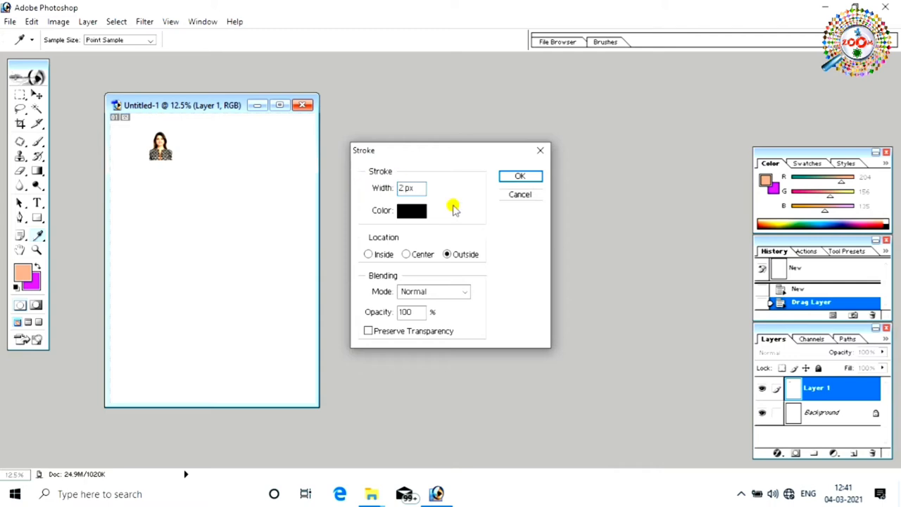
{"action": "left_click", "coordinate": [519, 178]}
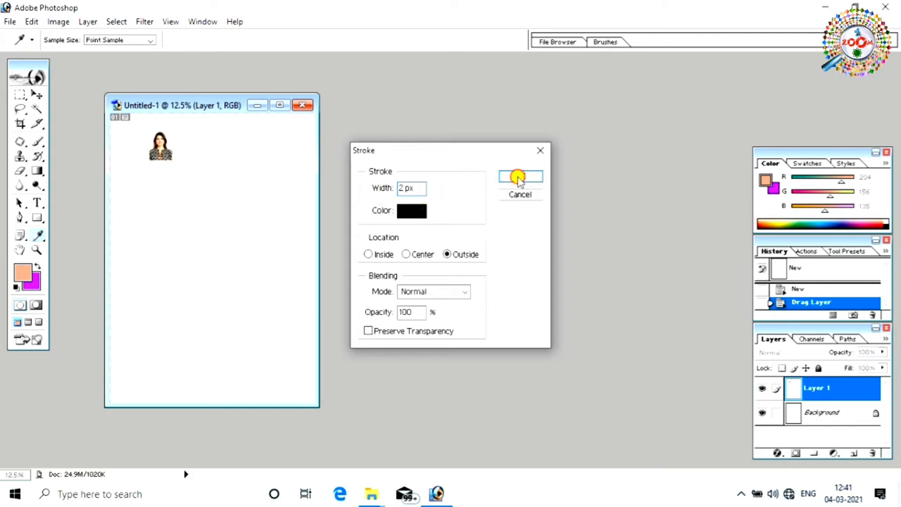
{"action": "key", "text": "v"}
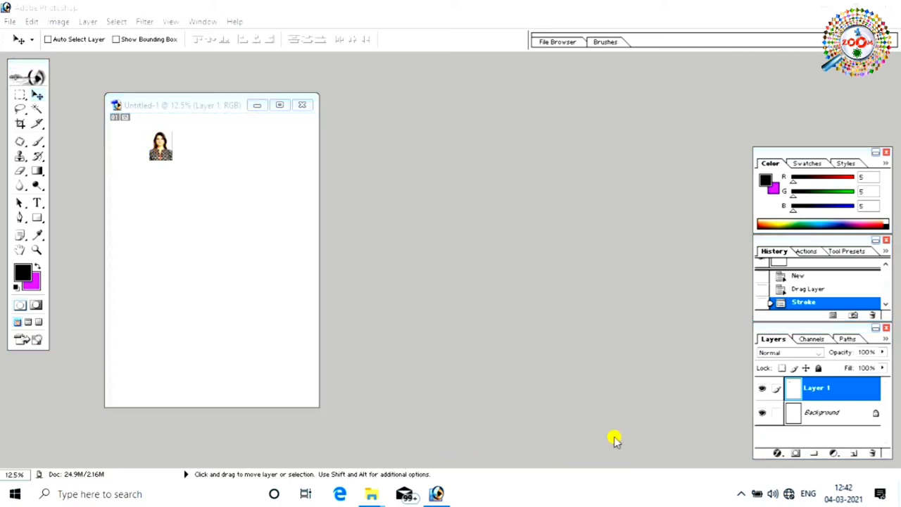
Place the portrait top-left and Alt+Shift-drag copies into a row of seven
{"action": "left_click", "coordinate": [159, 149]}
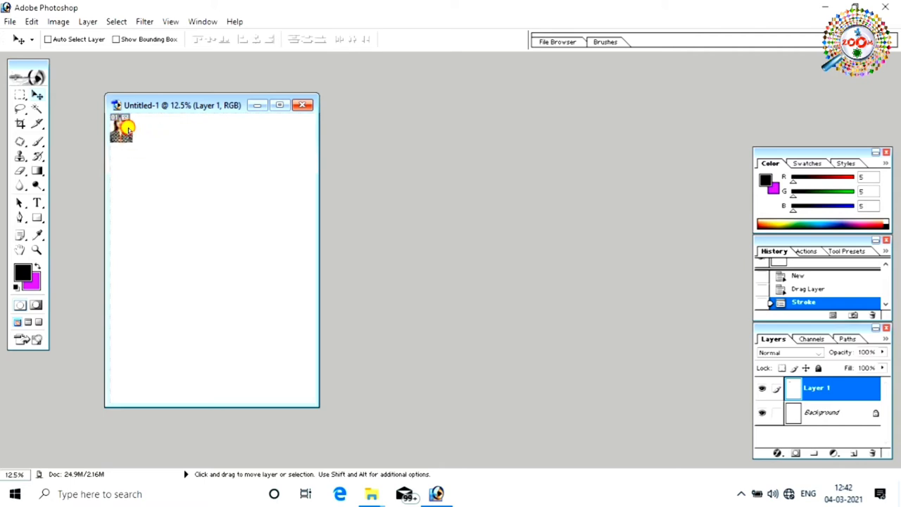
{"action": "left_click_drag", "start_coordinate": [166, 145], "coordinate": [126, 128]}
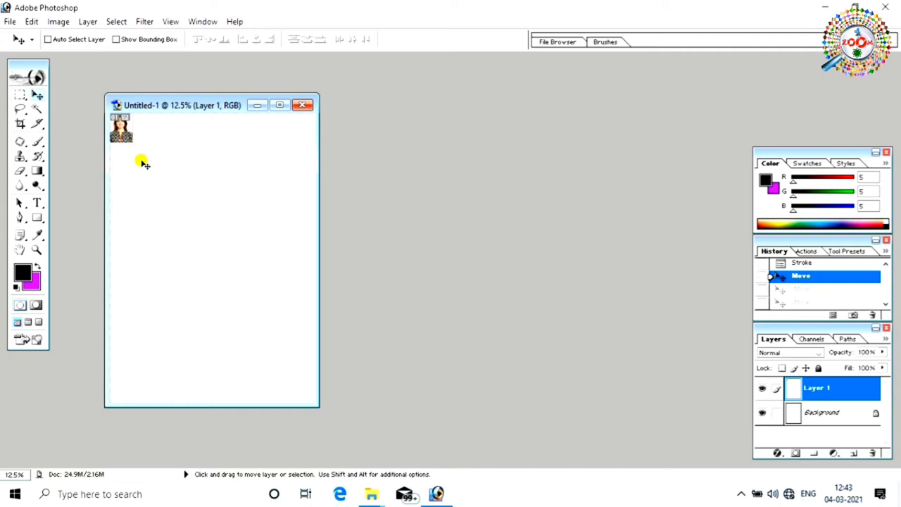
{"action": "key", "text": "shift+alt"}
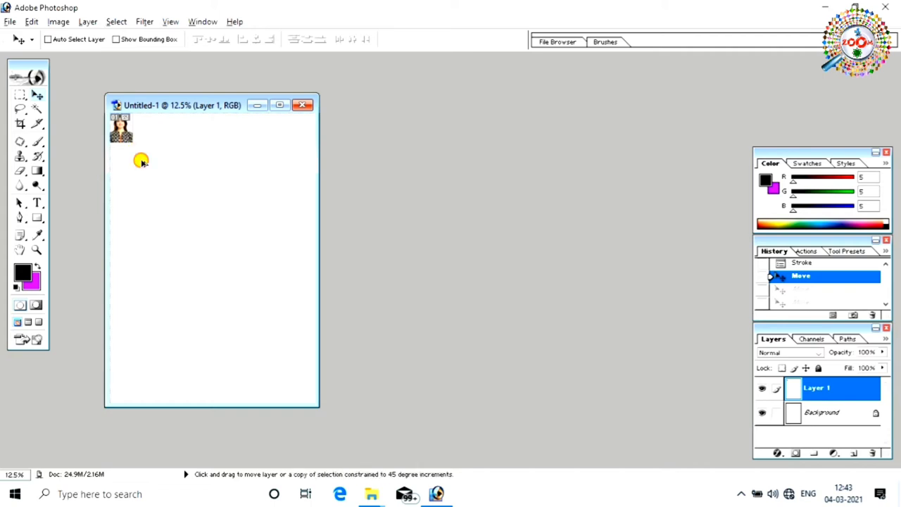
{"action": "left_click_drag", "start_coordinate": [121, 133], "coordinate": [151, 140]}
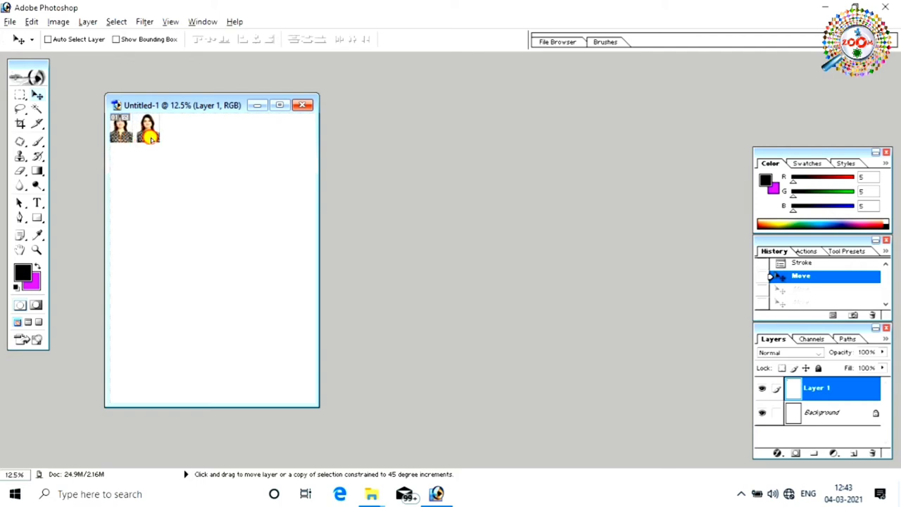
{"action": "mouse_move", "coordinate": [150, 139]}
{"action": "left_mouse_down"}
{"action": "mouse_move", "coordinate": [238, 137]}
{"action": "mouse_move", "coordinate": [285, 148]}
{"action": "left_mouse_up"}
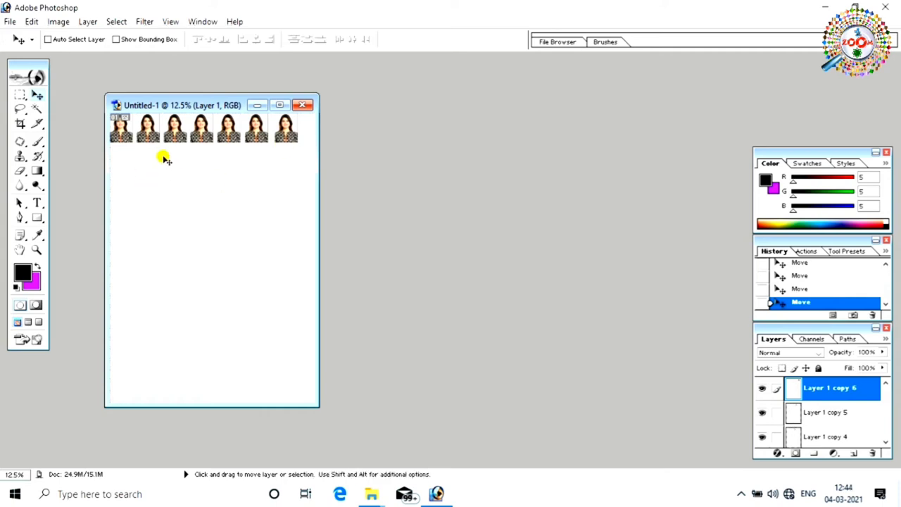
{"action": "key", "text": "m"}
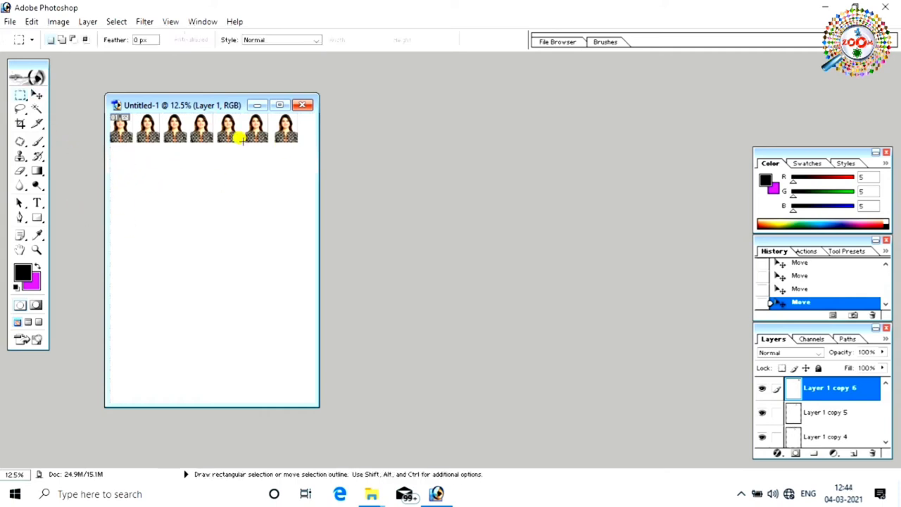
Marquee-select the portrait row, paste it as Layer 2, and move it beneath as a second row
{"action": "left_click", "coordinate": [21, 95]}
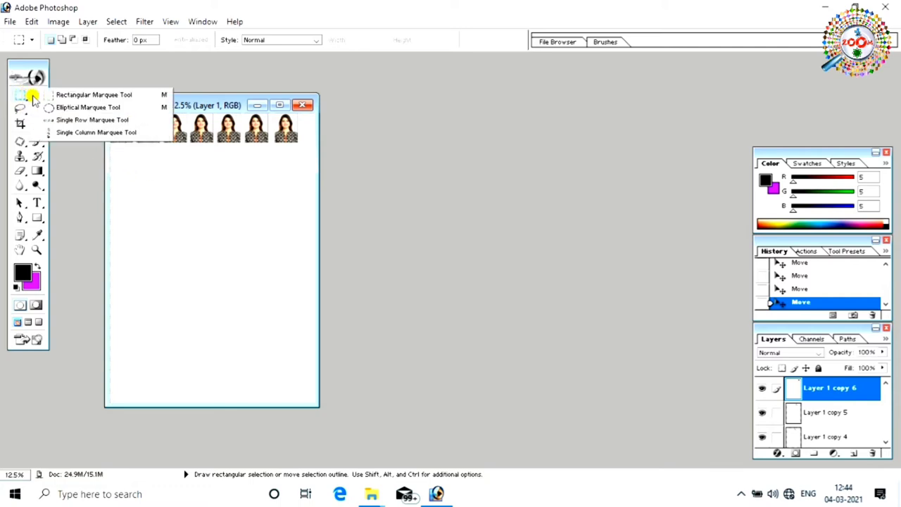
{"action": "left_click", "coordinate": [108, 95]}
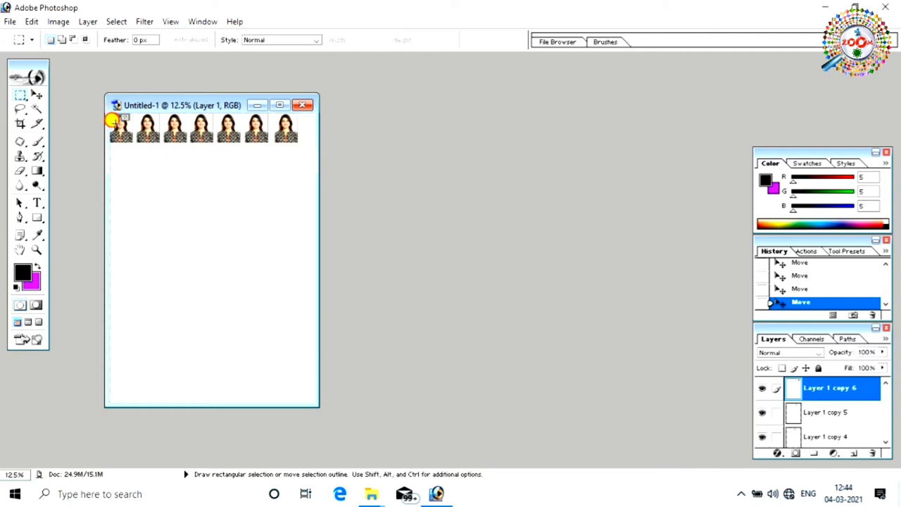
{"action": "left_click_drag", "start_coordinate": [112, 120], "coordinate": [305, 145]}
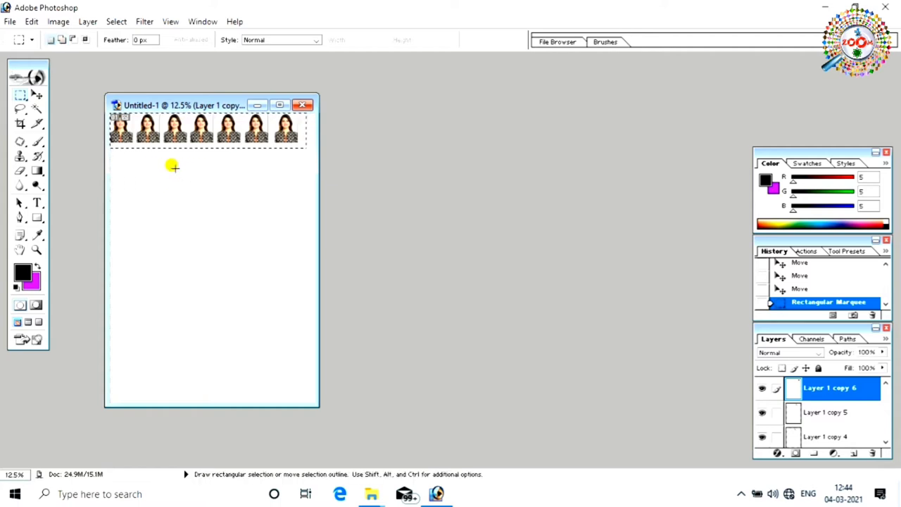
{"action": "key", "text": "ctrl+v"}
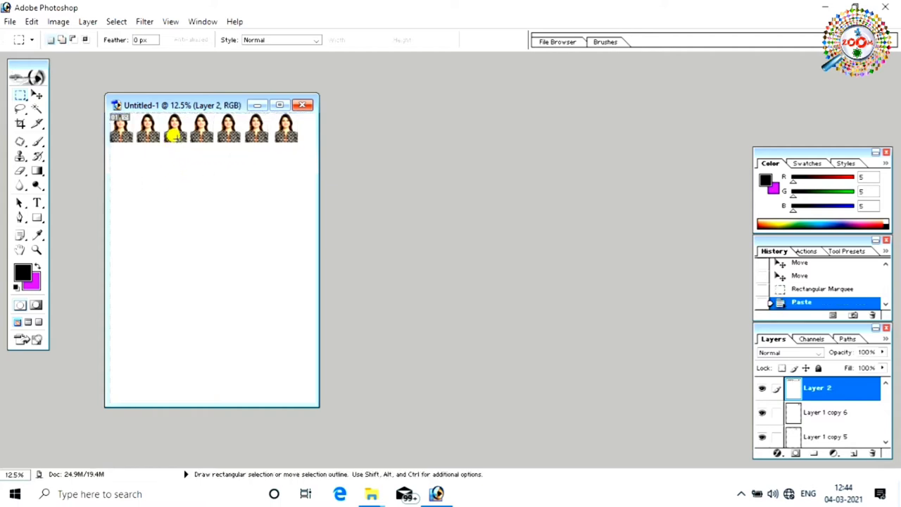
{"action": "left_click", "coordinate": [37, 94]}
{"action": "left_click_drag", "start_coordinate": [174, 129], "coordinate": [176, 168]}
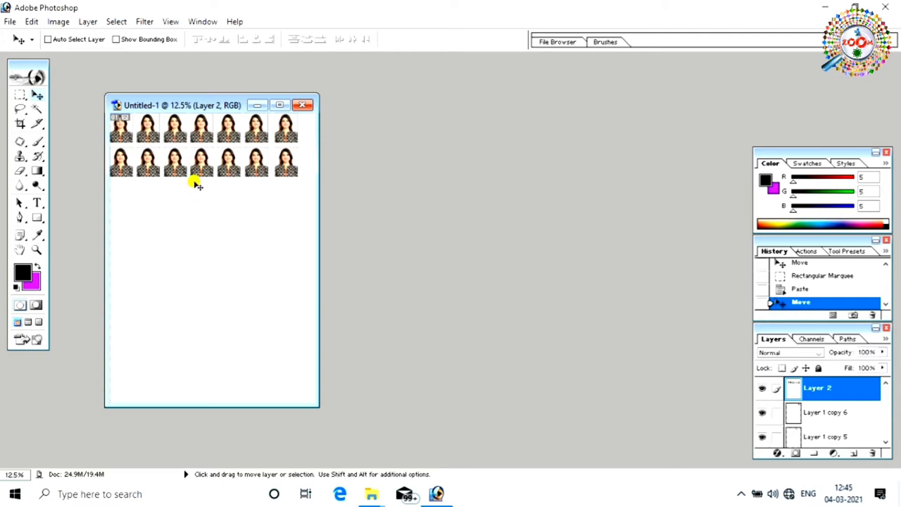
{"action": "key", "text": "alt"}
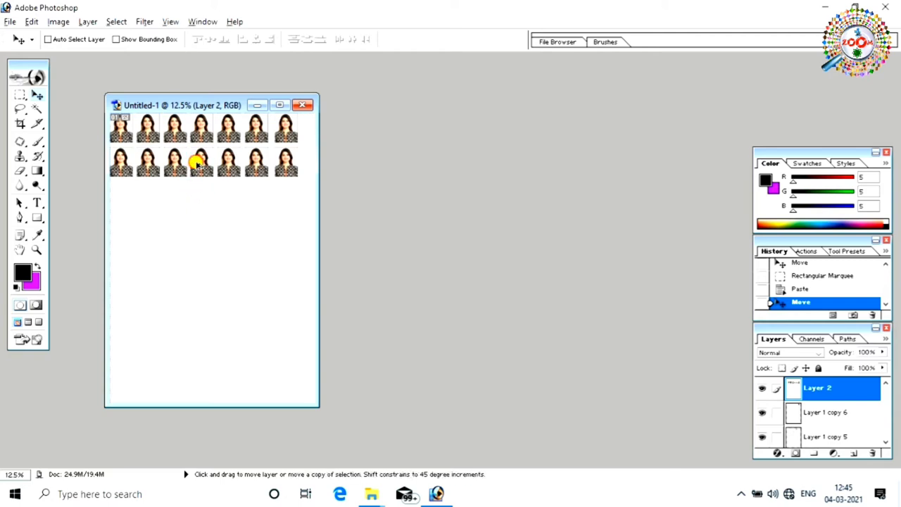
Alt-drag copies of Layer 2 downward until eight rows of seven portraits fill the sheet
{"action": "mouse_move", "coordinate": [199, 163]}
{"action": "left_mouse_down"}
{"action": "mouse_move", "coordinate": [190, 275]}
{"action": "mouse_move", "coordinate": [197, 385]}
{"action": "left_mouse_up"}
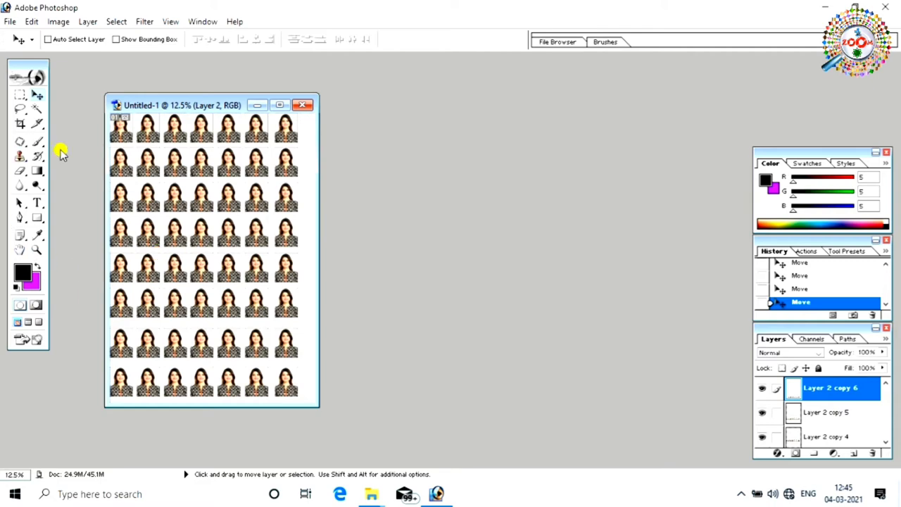
Save the 56-portrait sheet to the Desktop as photo.psd in Photoshop format
{"action": "left_click", "coordinate": [10, 22]}
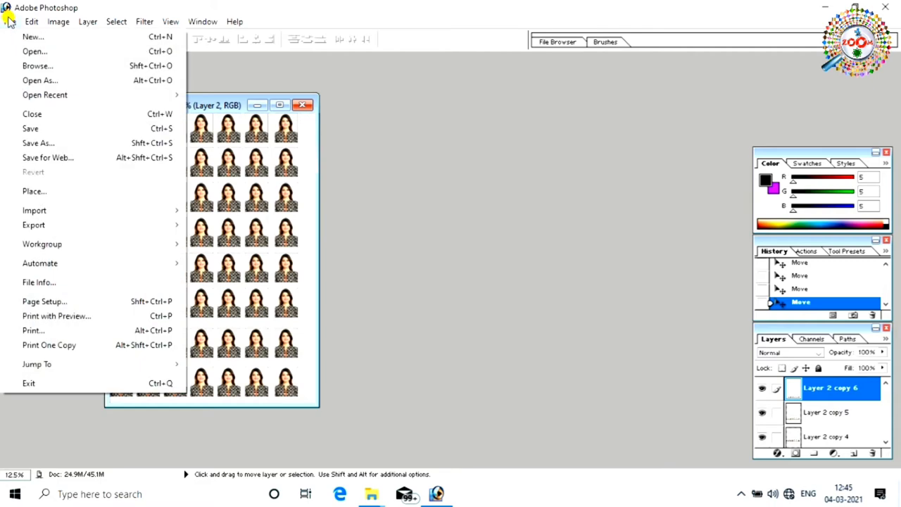
{"action": "left_click", "coordinate": [31, 129]}
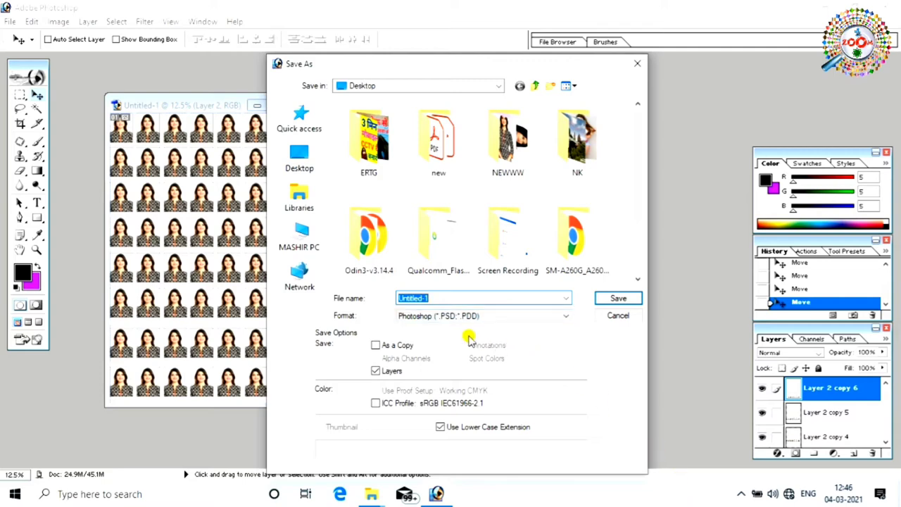
{"action": "left_click", "coordinate": [529, 320]}
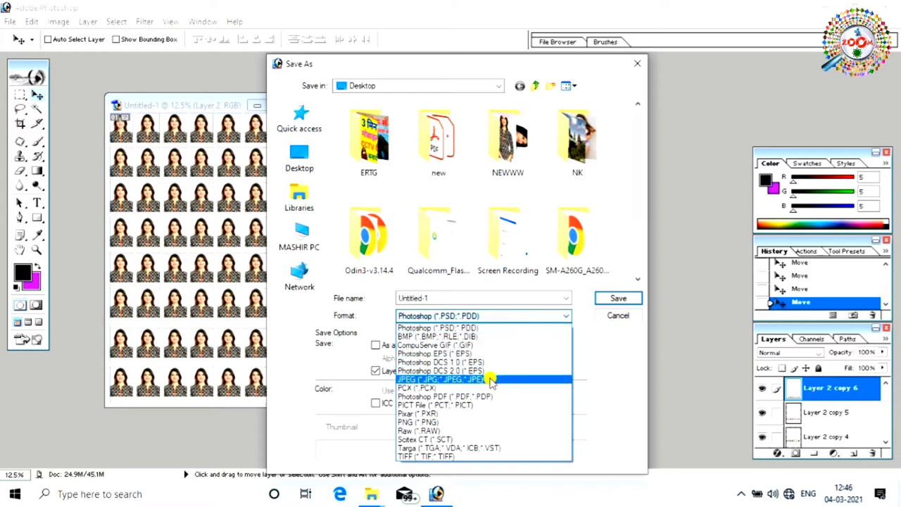
{"action": "left_click", "coordinate": [491, 380]}
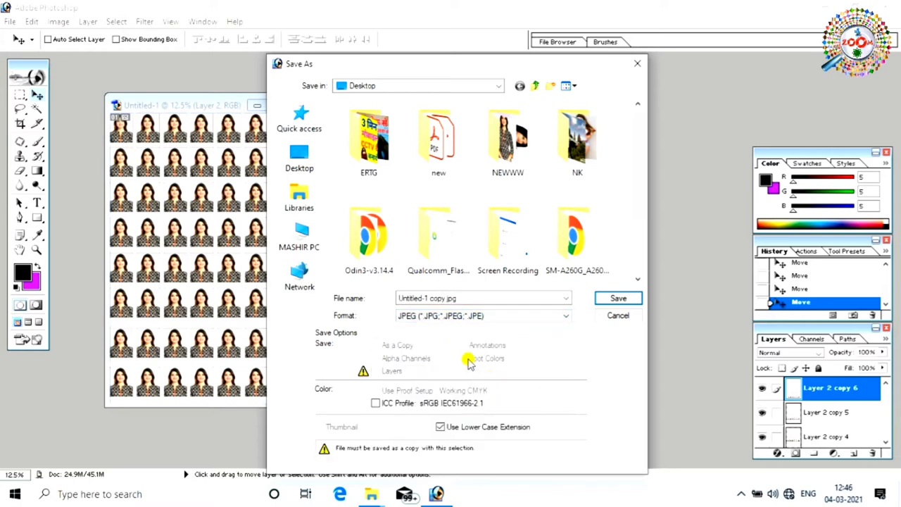
{"action": "left_click", "coordinate": [559, 316]}
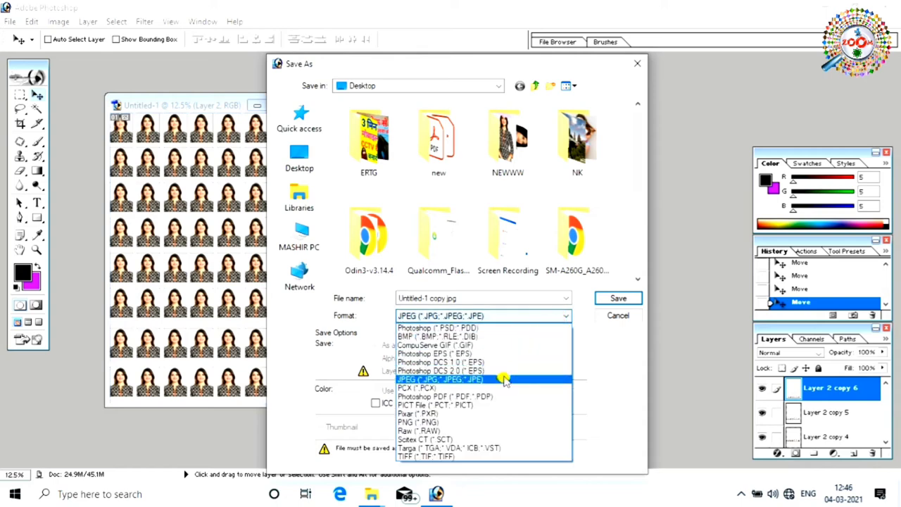
{"action": "left_click", "coordinate": [479, 328]}
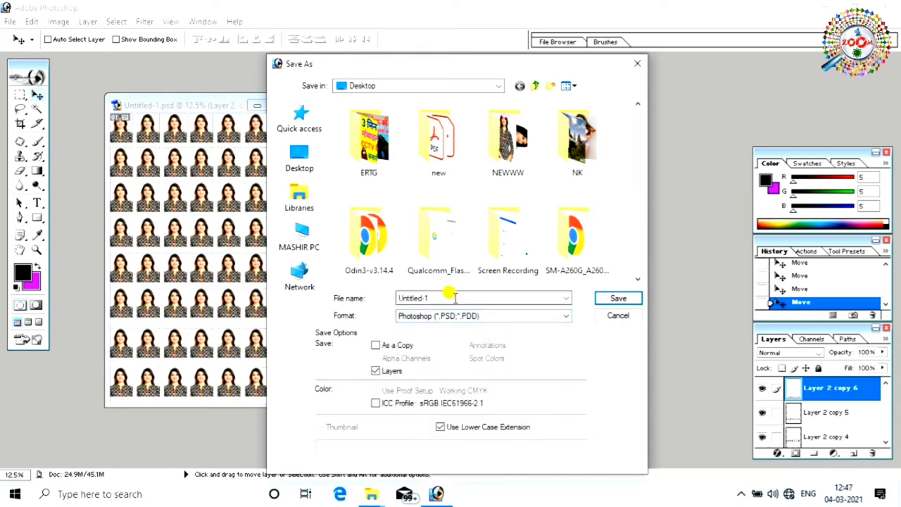
{"action": "left_click_drag", "start_coordinate": [447, 296], "coordinate": [339, 314]}
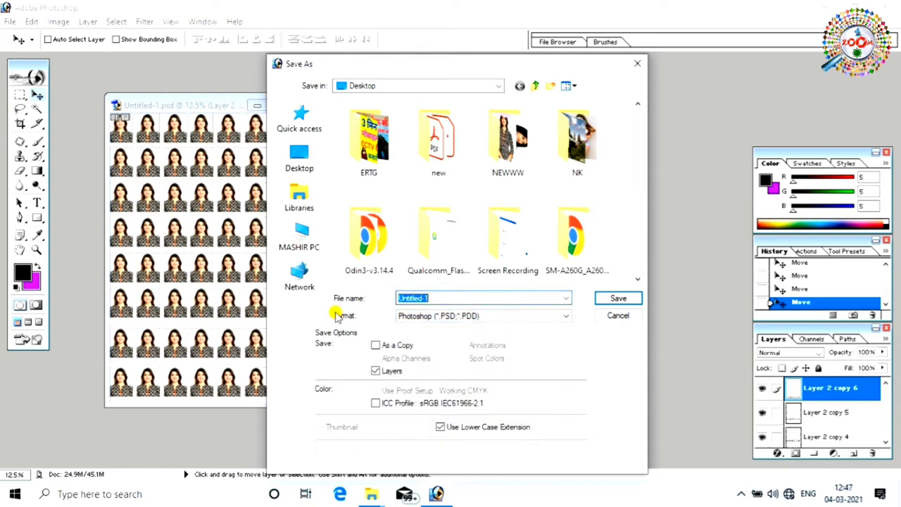
{"action": "type", "text": "photo"}
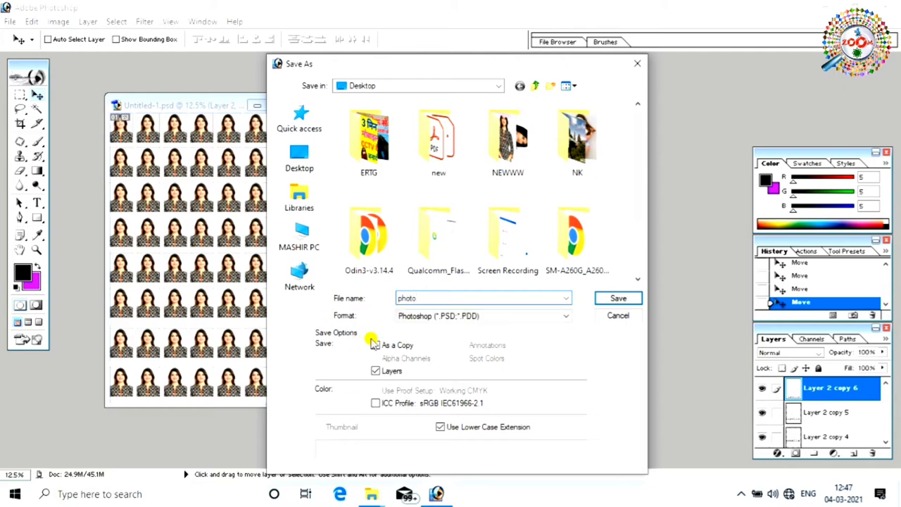
{"action": "left_click", "coordinate": [619, 299]}
{"action": "left_click", "coordinate": [298, 159]}
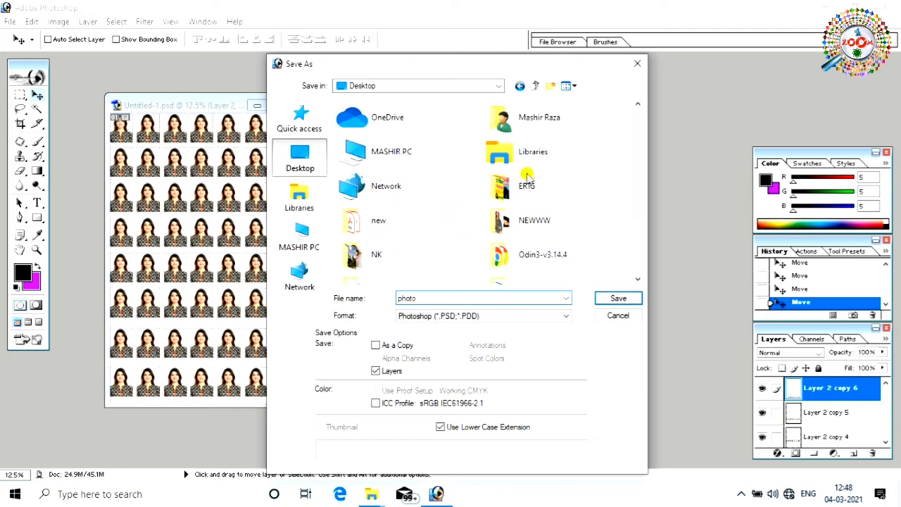
{"action": "left_click", "coordinate": [615, 299]}
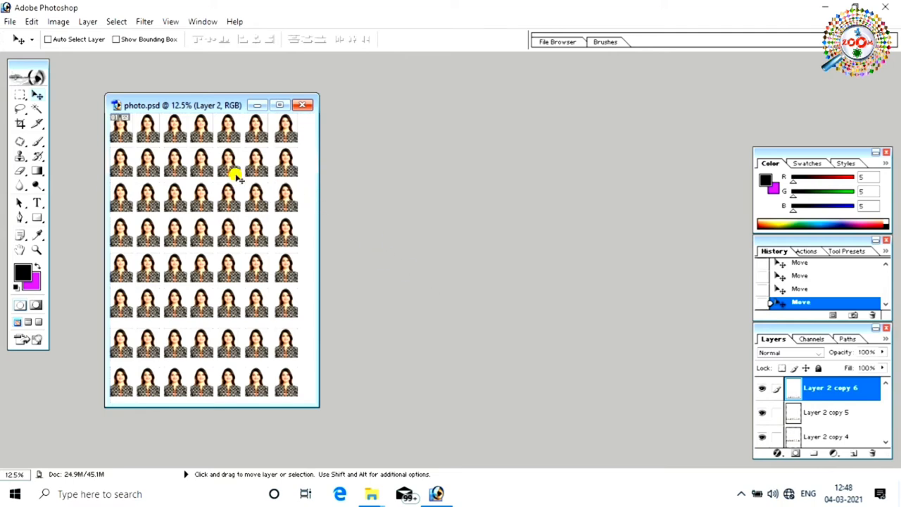
In Print with Preview, scale the passport sheet to fit media and send it to print
{"action": "left_click", "coordinate": [9, 21]}
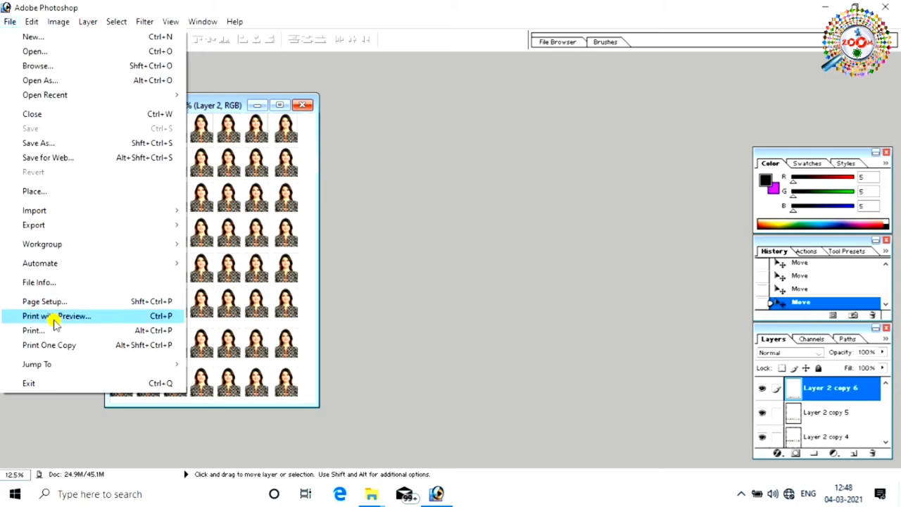
{"action": "left_click", "coordinate": [83, 318]}
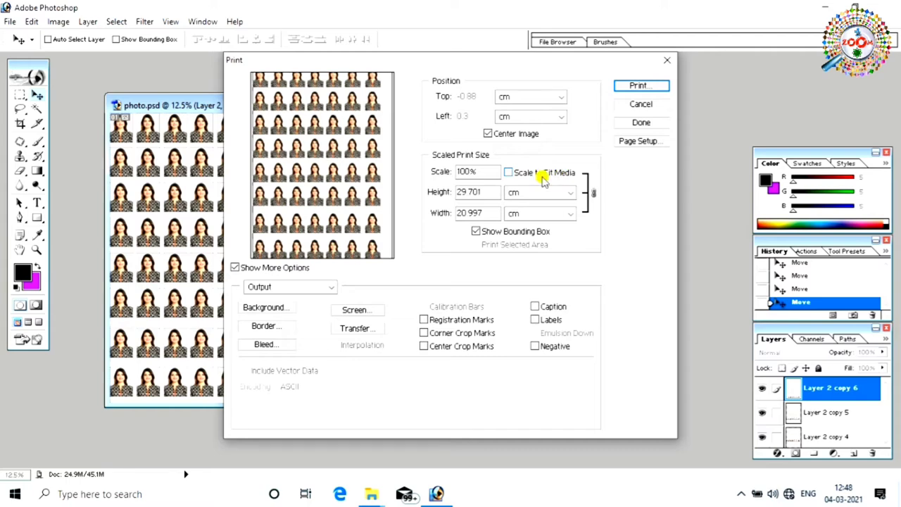
{"action": "left_click", "coordinate": [507, 173]}
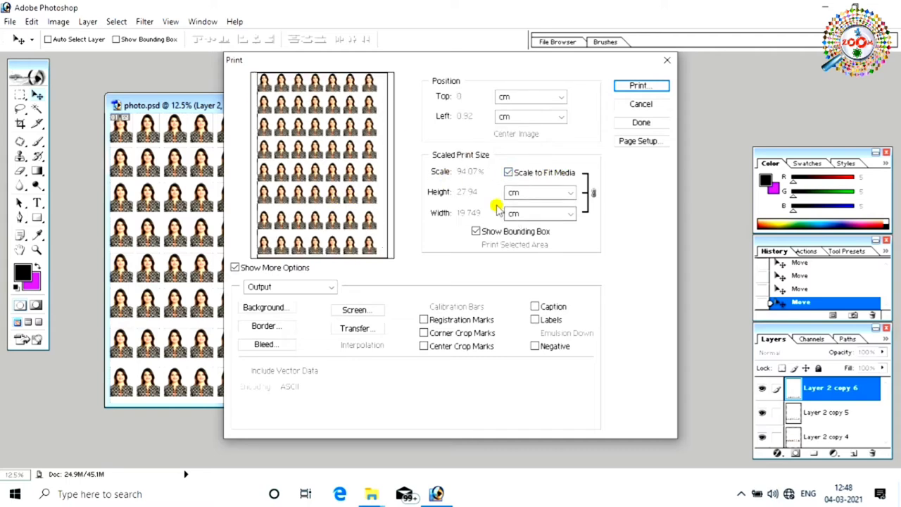
{"action": "left_click", "coordinate": [639, 86]}
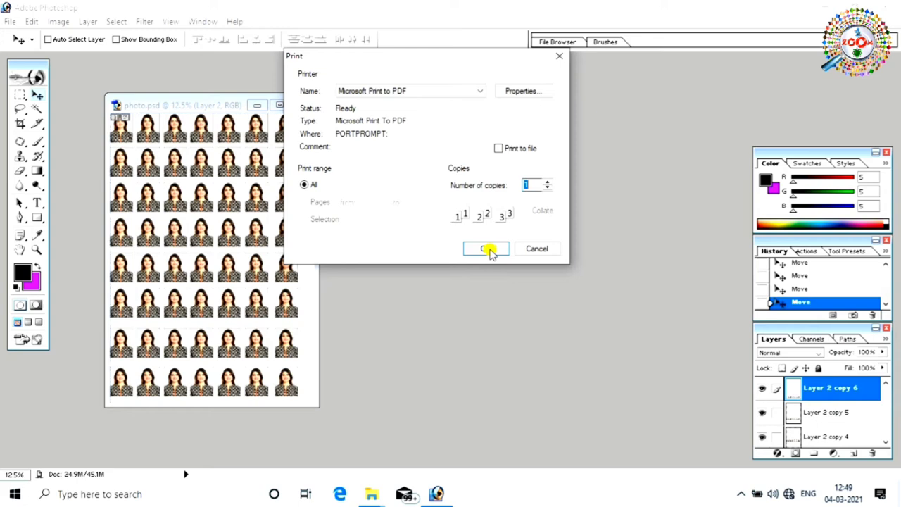
Print to Microsoft Print to PDF, saving the output as photo on the Desktop
{"action": "left_click", "coordinate": [488, 249]}
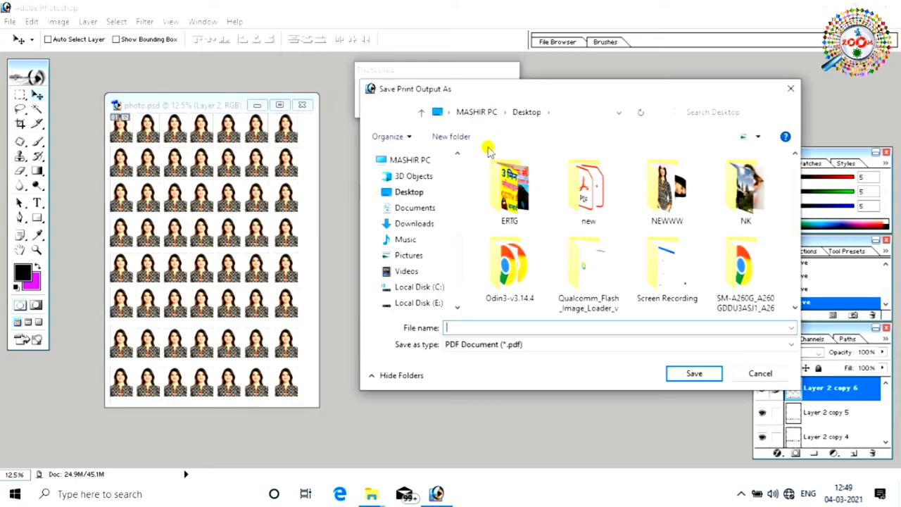
{"action": "left_click", "coordinate": [466, 326]}
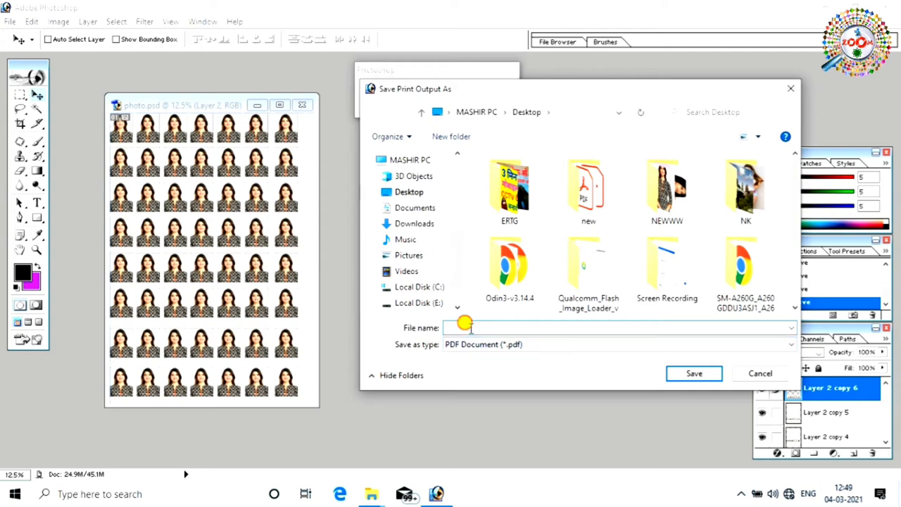
{"action": "type", "text": "photo"}
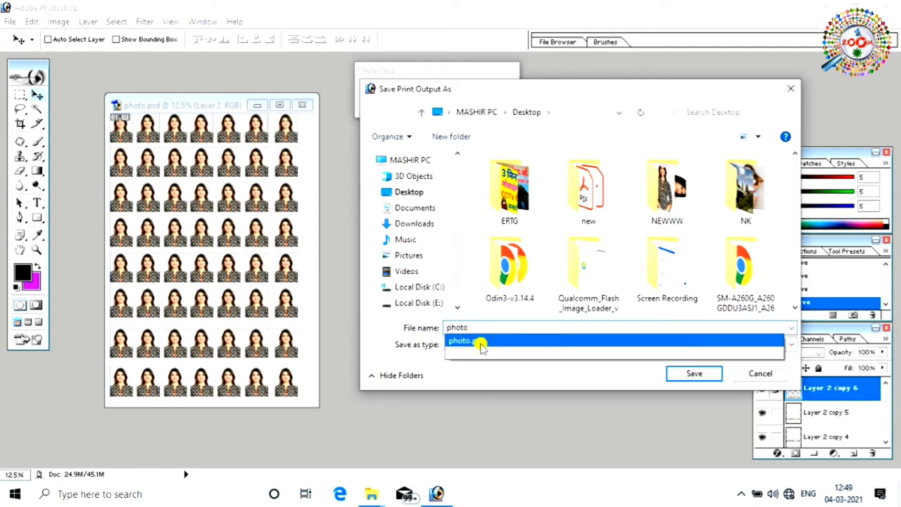
{"action": "left_click", "coordinate": [694, 374]}
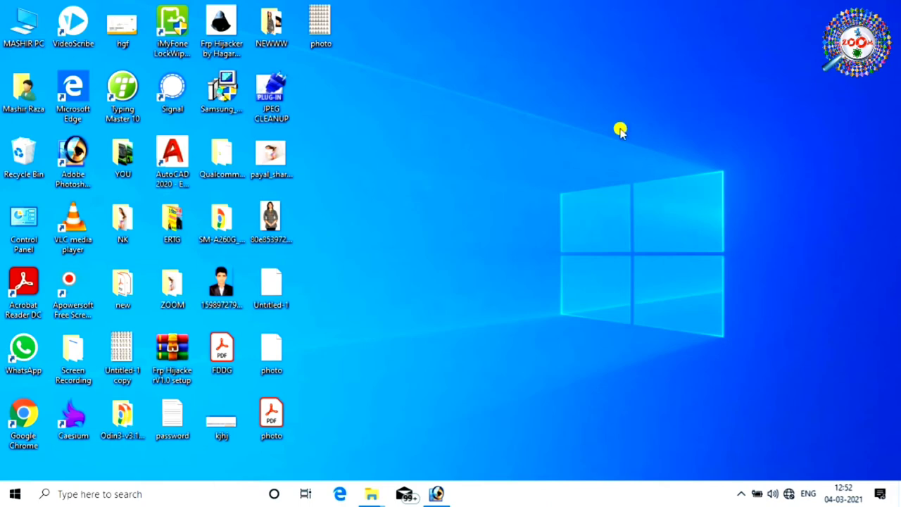
View photo.jpg's 56-portrait sheet in Windows Photos, then close the viewer
{"action": "double_click", "coordinate": [334, 37]}
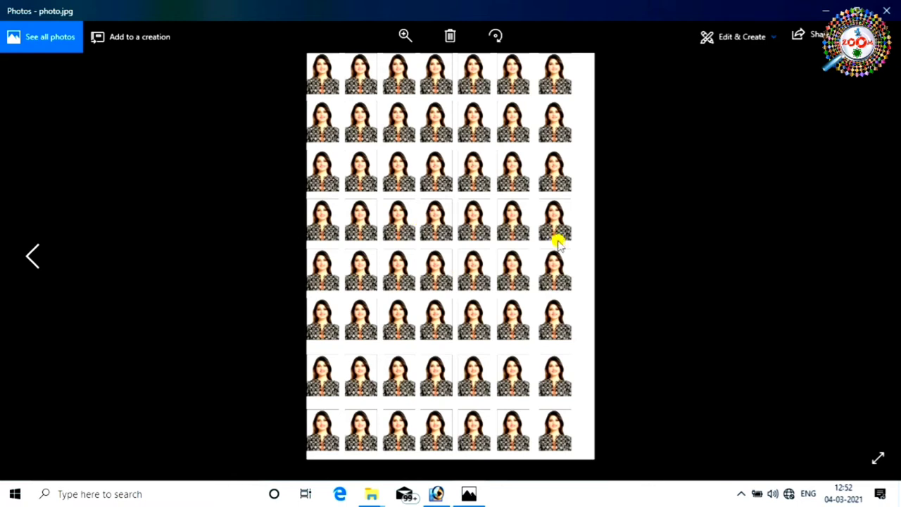
{"action": "key", "text": "alt+F4"}
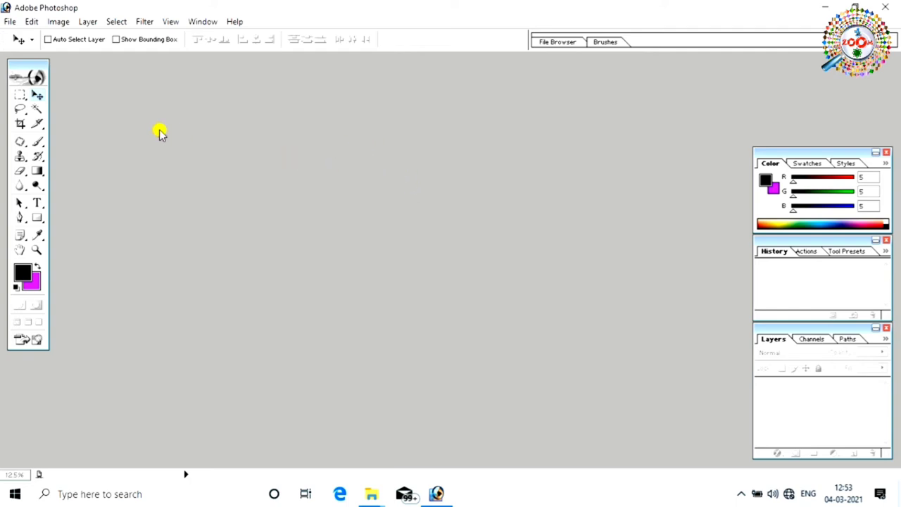
Open the second pink-top portrait from the NEWWW folder
{"action": "key", "text": "ctrl+o"}
{"action": "double_click", "coordinate": [573, 166]}
{"action": "left_click", "coordinate": [373, 162]}
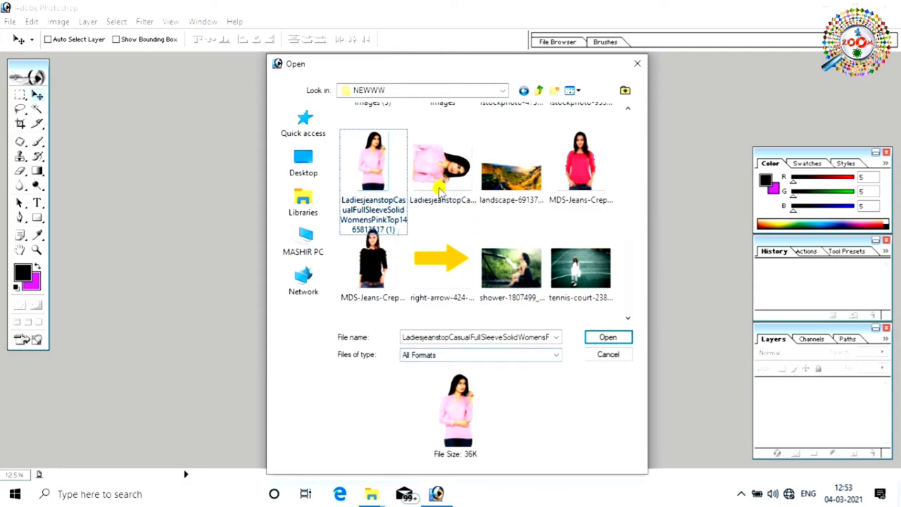
{"action": "left_click", "coordinate": [441, 184]}
{"action": "left_click", "coordinate": [609, 338]}
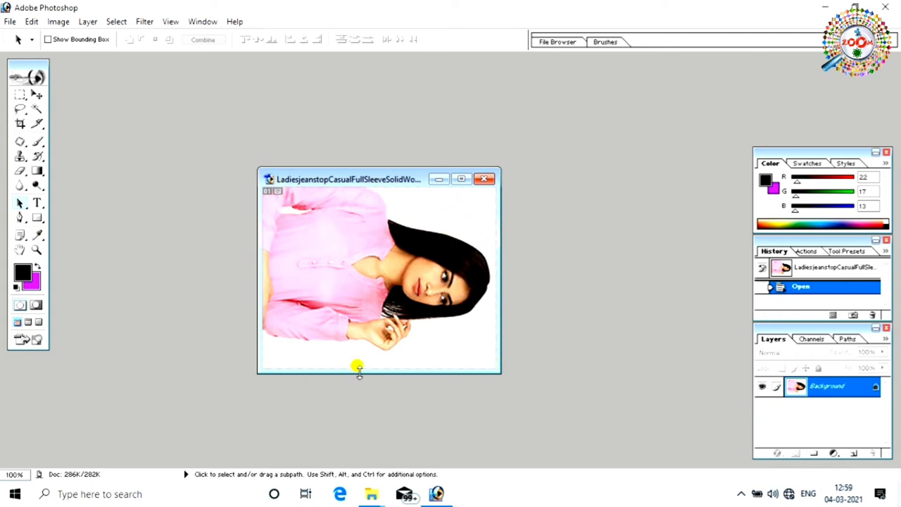
Switch to the Measure Tool and measure a vertical line on the image
{"action": "left_click", "coordinate": [37, 237]}
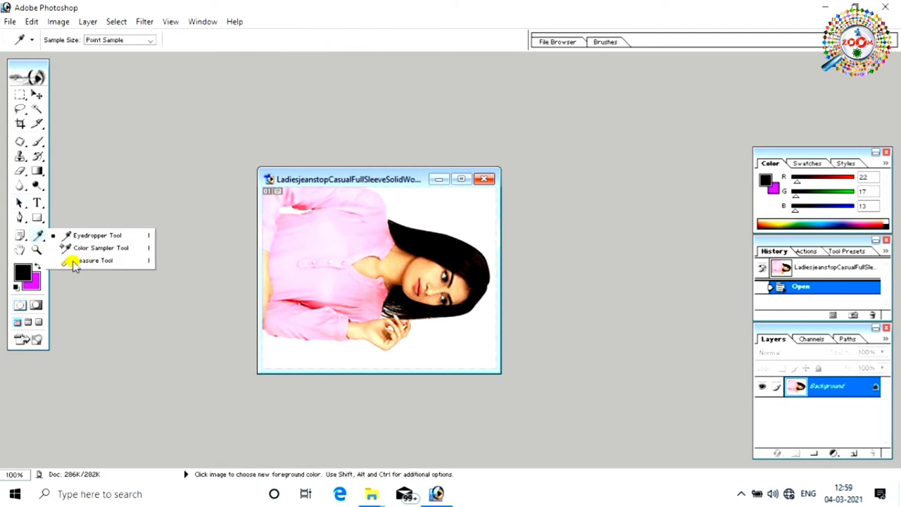
{"action": "left_click", "coordinate": [102, 262]}
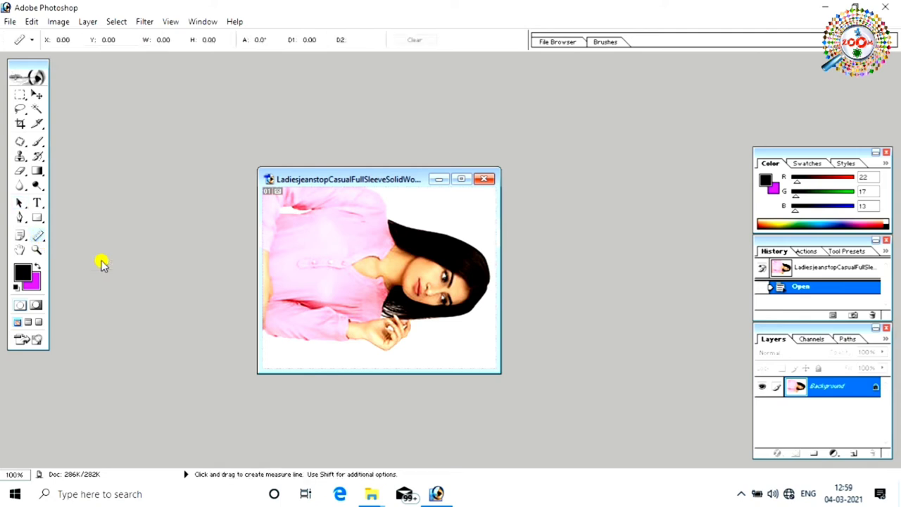
{"action": "left_click_drag", "start_coordinate": [338, 179], "coordinate": [377, 239]}
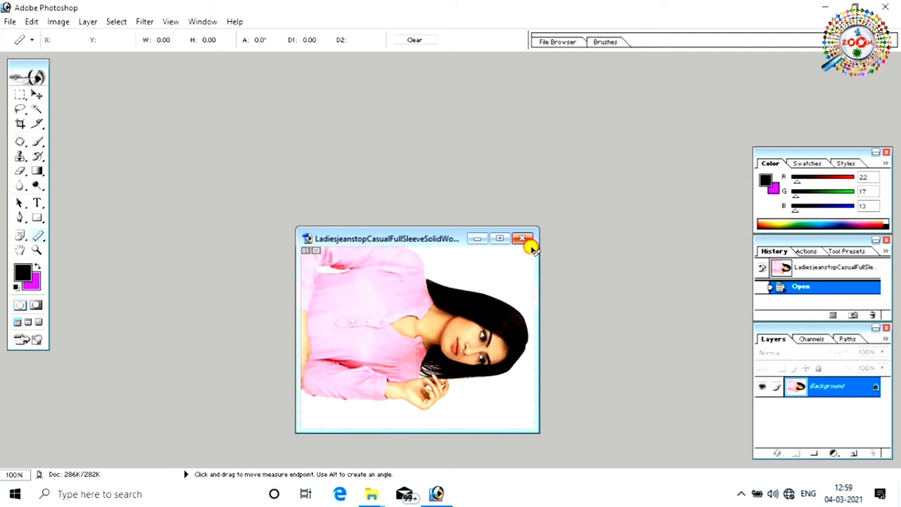
{"action": "mouse_move", "coordinate": [531, 246]}
{"action": "left_mouse_down"}
{"action": "mouse_move", "coordinate": [531, 425]}
{"action": "mouse_move", "coordinate": [530, 413]}
{"action": "left_mouse_up"}
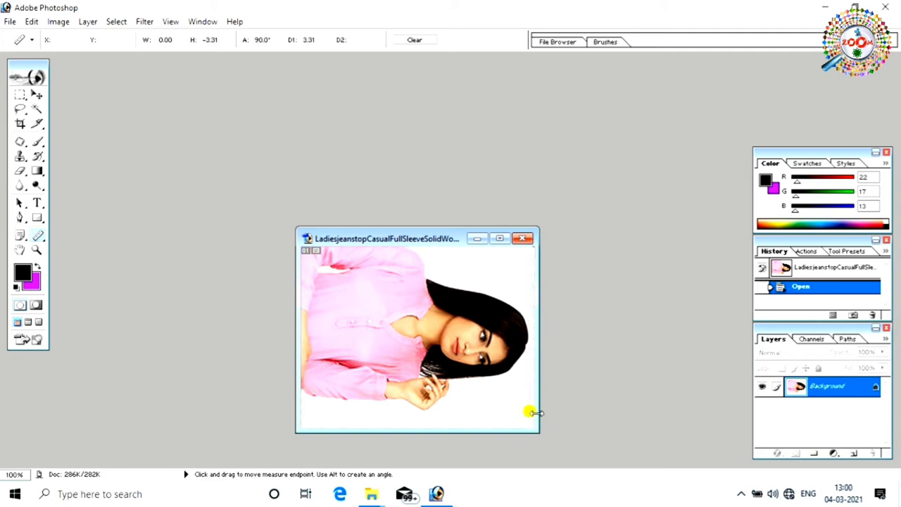
Rotate the canvas 90° clockwise repeatedly until the portrait stands upright with her head on top
{"action": "left_click", "coordinate": [59, 21]}
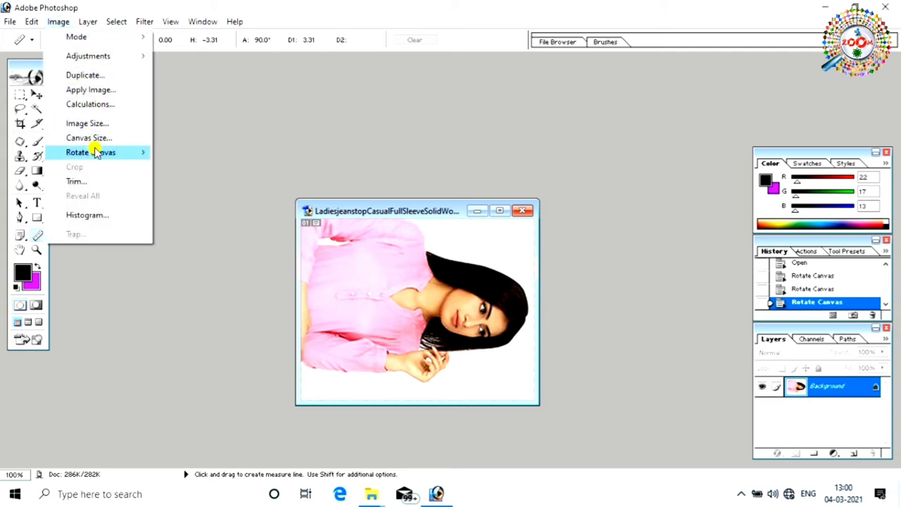
{"action": "mouse_move", "coordinate": [91, 152]}
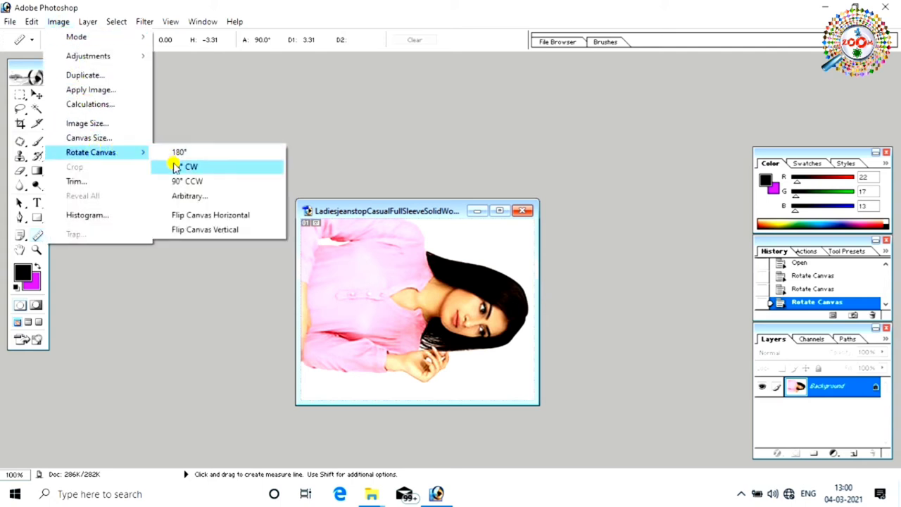
{"action": "left_click", "coordinate": [205, 169]}
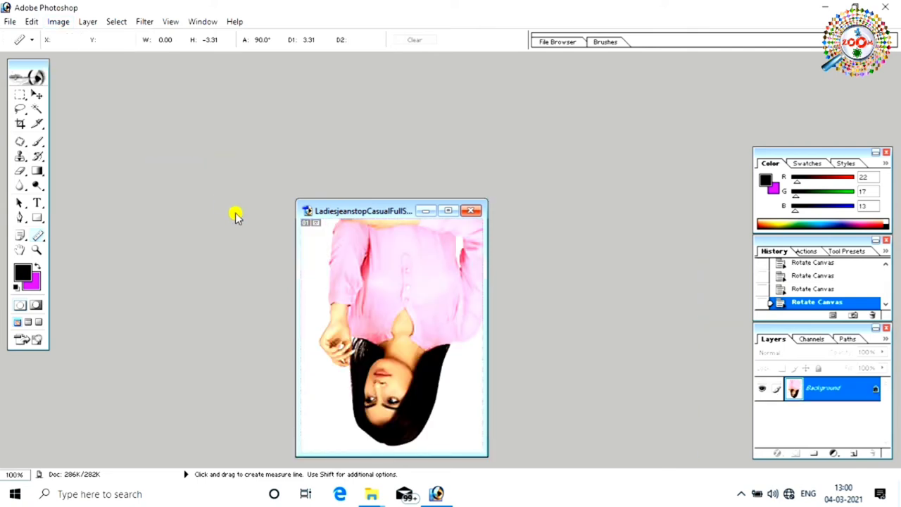
{"action": "left_click", "coordinate": [54, 23]}
{"action": "mouse_move", "coordinate": [91, 152]}
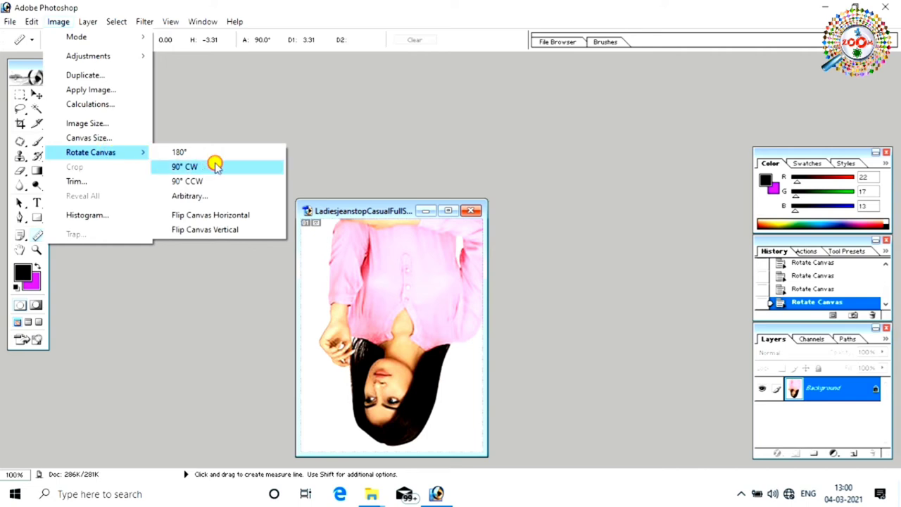
{"action": "left_click", "coordinate": [214, 166]}
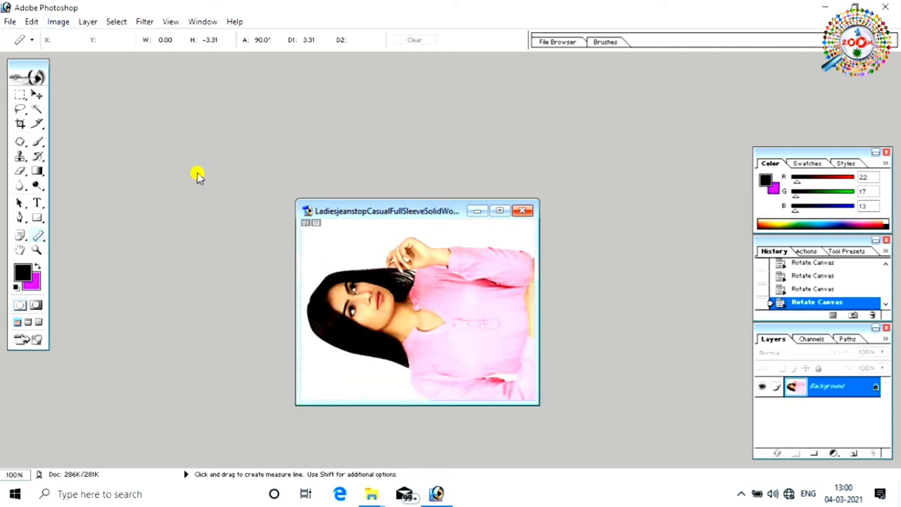
{"action": "left_click", "coordinate": [56, 22]}
{"action": "mouse_move", "coordinate": [90, 152]}
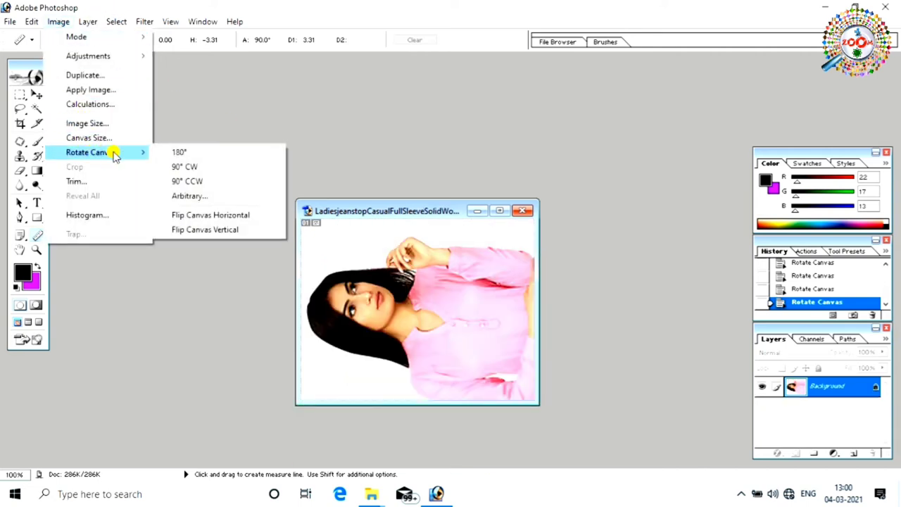
{"action": "left_click", "coordinate": [181, 167]}
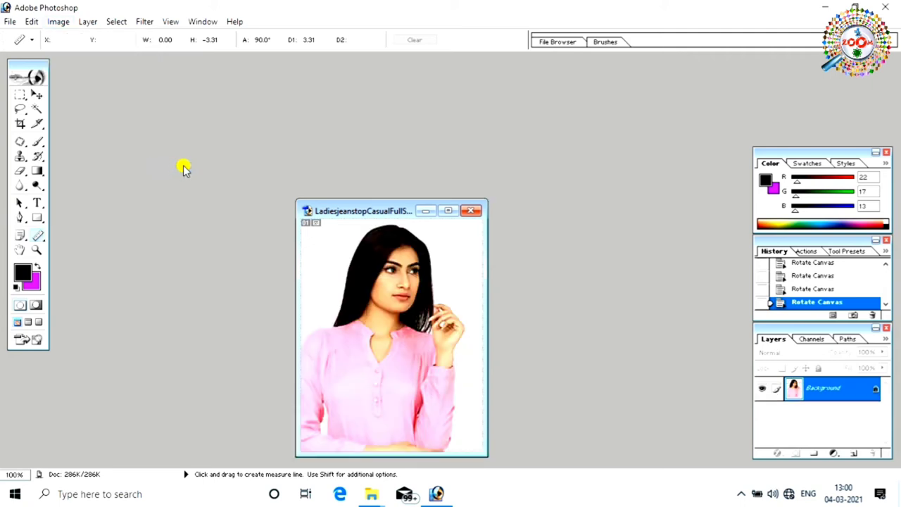
{"action": "left_click_drag", "start_coordinate": [364, 211], "coordinate": [351, 149]}
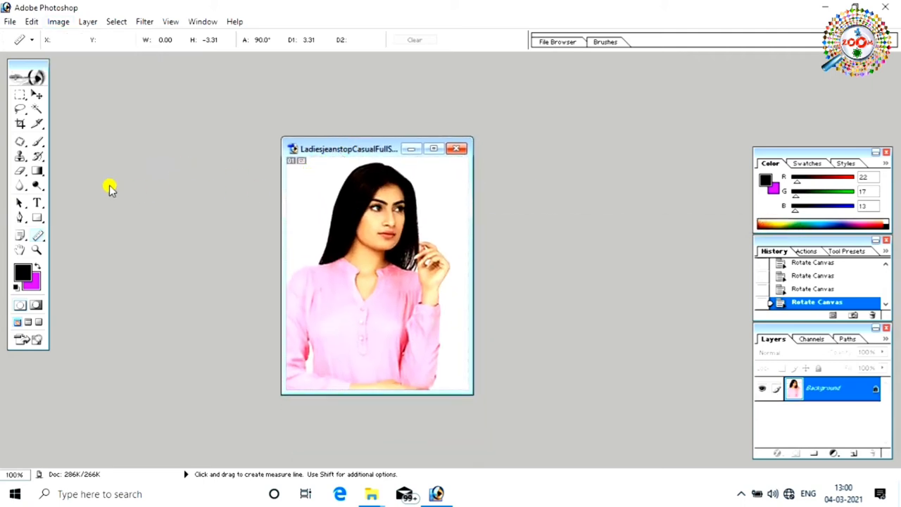
Set the Crop tool to width 3.5 cm, height 4.5 cm and resolution 200
{"action": "left_click", "coordinate": [20, 123]}
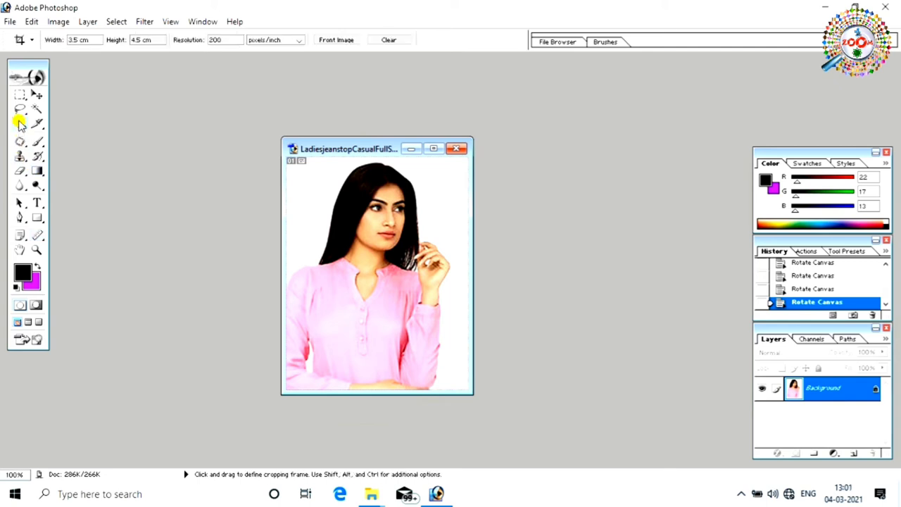
{"action": "double_click", "coordinate": [74, 40]}
{"action": "double_click", "coordinate": [139, 40]}
{"action": "double_click", "coordinate": [215, 40]}
Frame her head and shoulders and apply the crop
{"action": "mouse_move", "coordinate": [308, 158]}
{"action": "left_mouse_down"}
{"action": "mouse_move", "coordinate": [452, 344]}
{"action": "mouse_move", "coordinate": [462, 335]}
{"action": "left_mouse_up"}
{"action": "left_click_drag", "start_coordinate": [462, 334], "coordinate": [461, 337]}
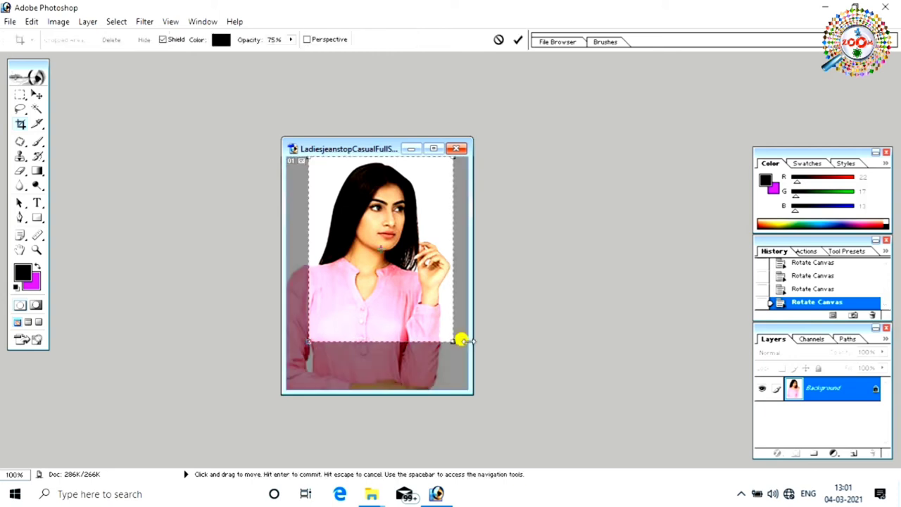
{"action": "key", "text": "Return"}
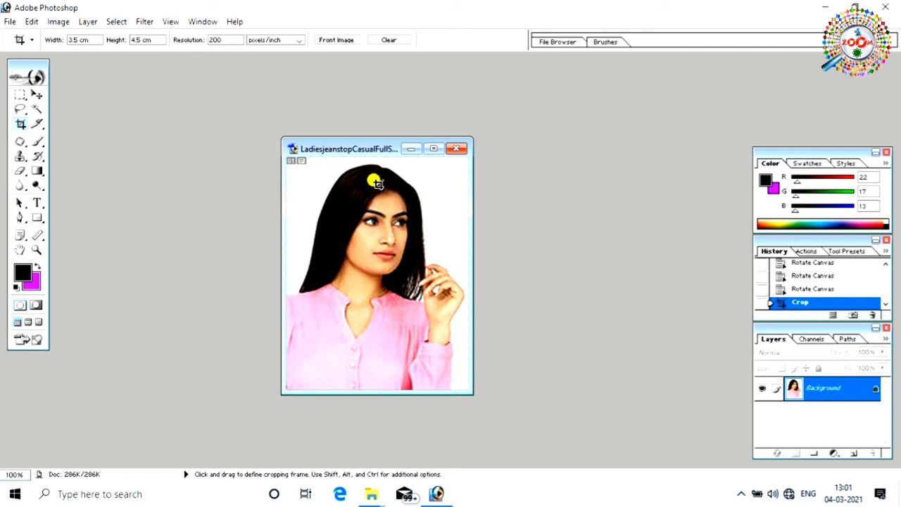
{"action": "left_click_drag", "start_coordinate": [470, 393], "coordinate": [531, 441]}
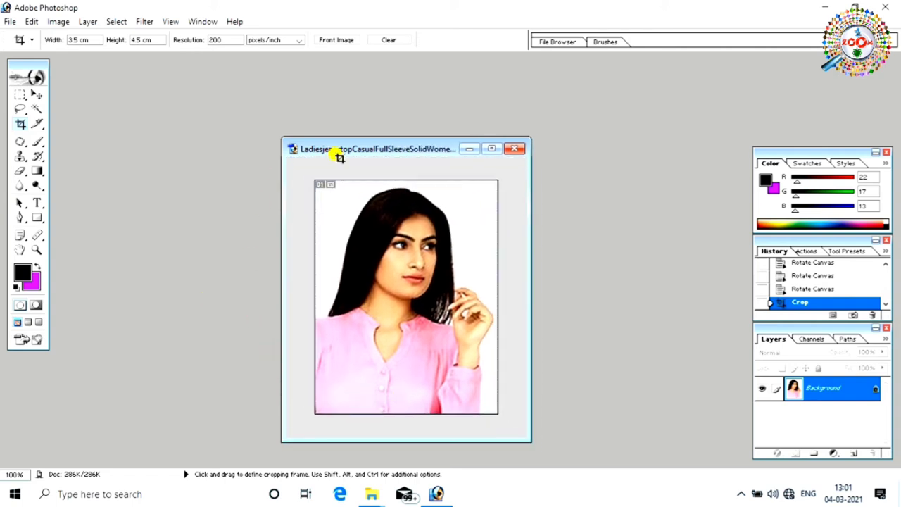
{"action": "left_click_drag", "start_coordinate": [385, 148], "coordinate": [210, 92]}
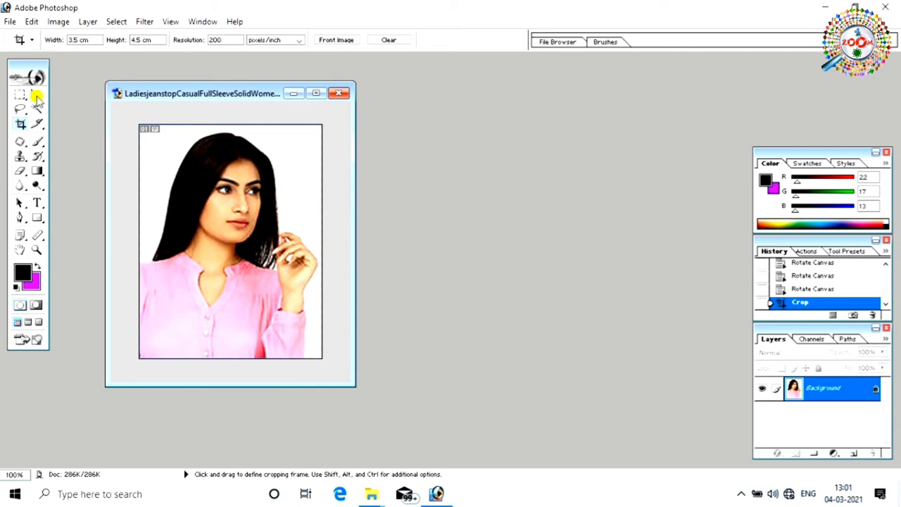
{"action": "left_click", "coordinate": [59, 21]}
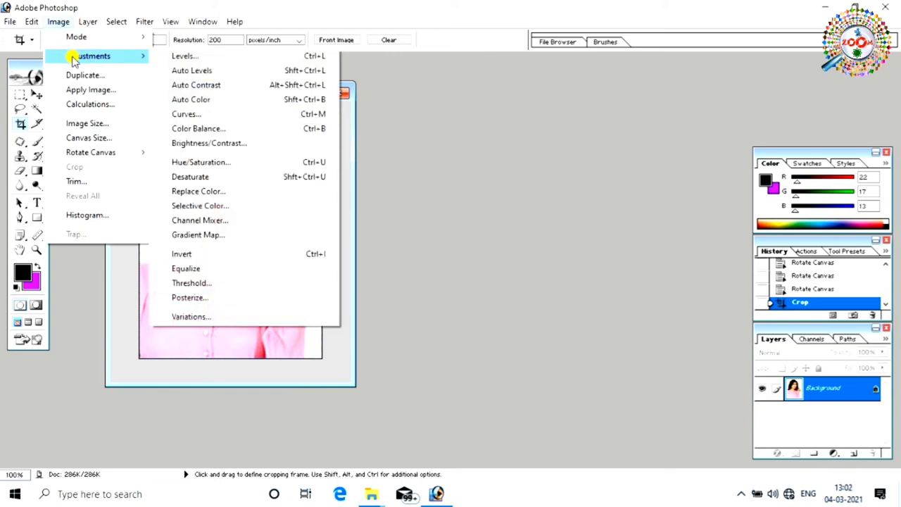
{"action": "mouse_move", "coordinate": [88, 55]}
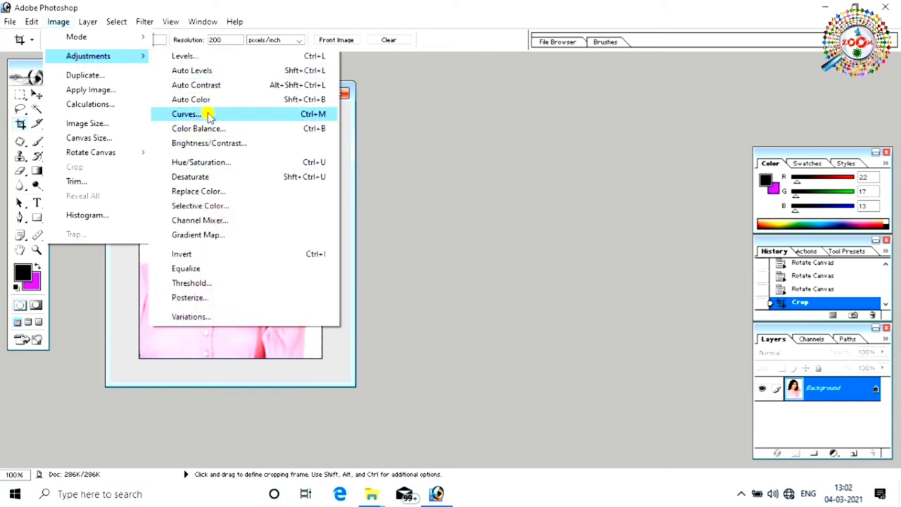
{"action": "left_click", "coordinate": [285, 112]}
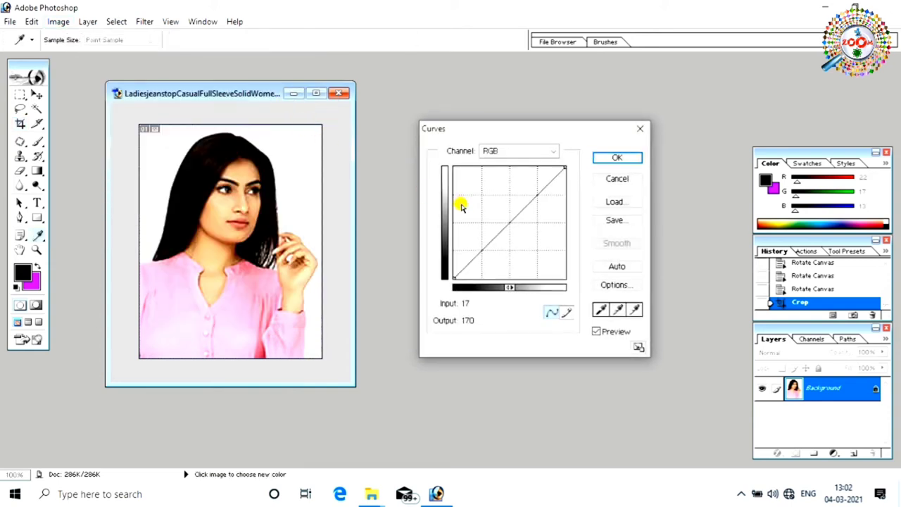
{"action": "left_click", "coordinate": [506, 222]}
{"action": "mouse_move", "coordinate": [505, 221]}
{"action": "left_mouse_down"}
{"action": "mouse_move", "coordinate": [496, 216]}
{"action": "mouse_move", "coordinate": [518, 237]}
{"action": "mouse_move", "coordinate": [502, 220]}
{"action": "left_mouse_up"}
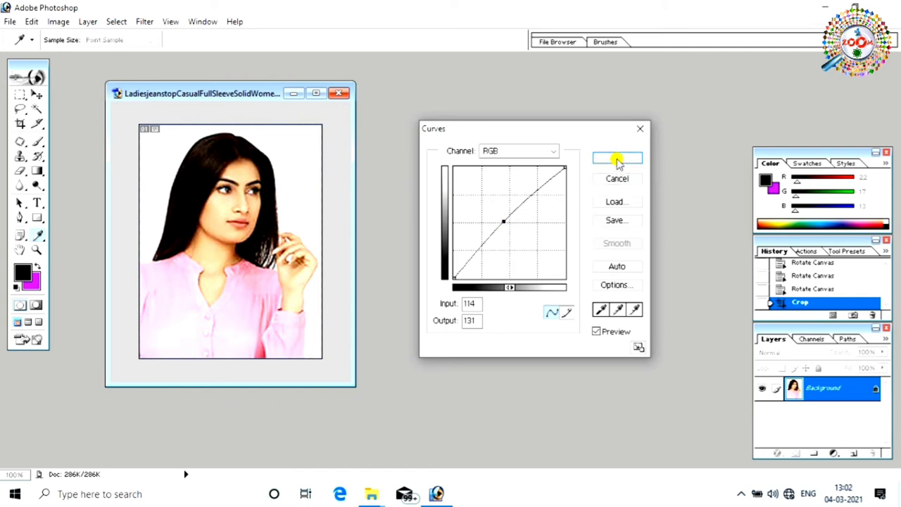
{"action": "left_click", "coordinate": [616, 157]}
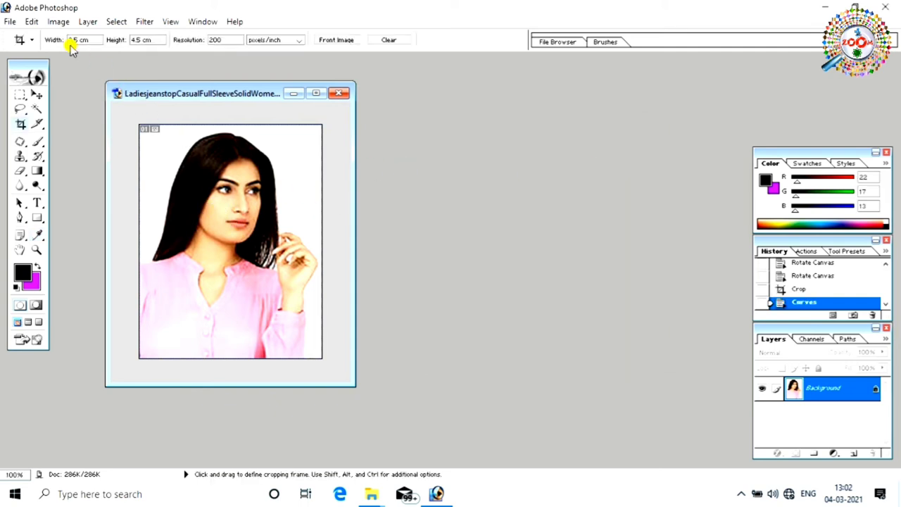
{"action": "left_click", "coordinate": [59, 21]}
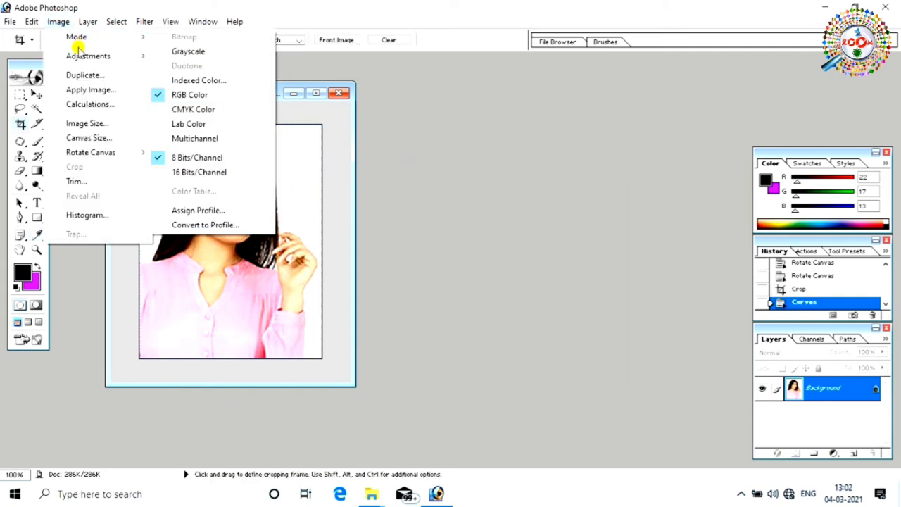
{"action": "mouse_move", "coordinate": [88, 55]}
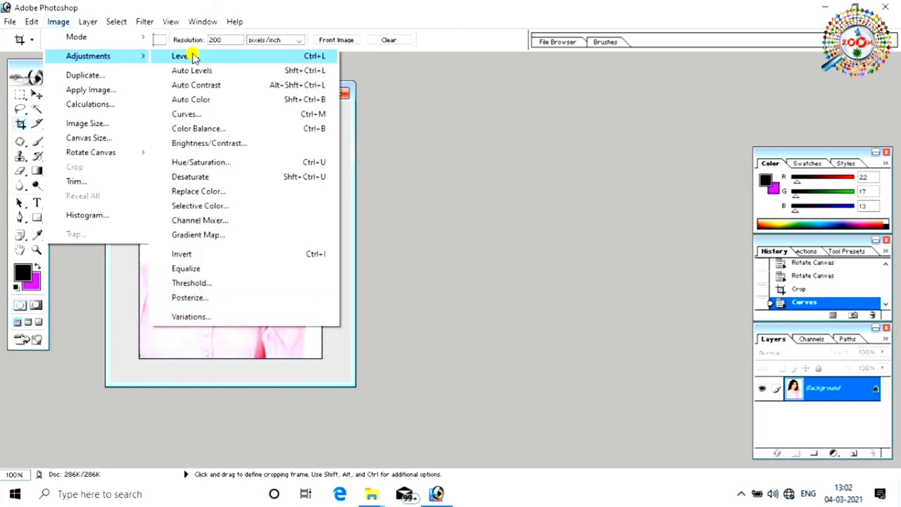
{"action": "left_click", "coordinate": [232, 56]}
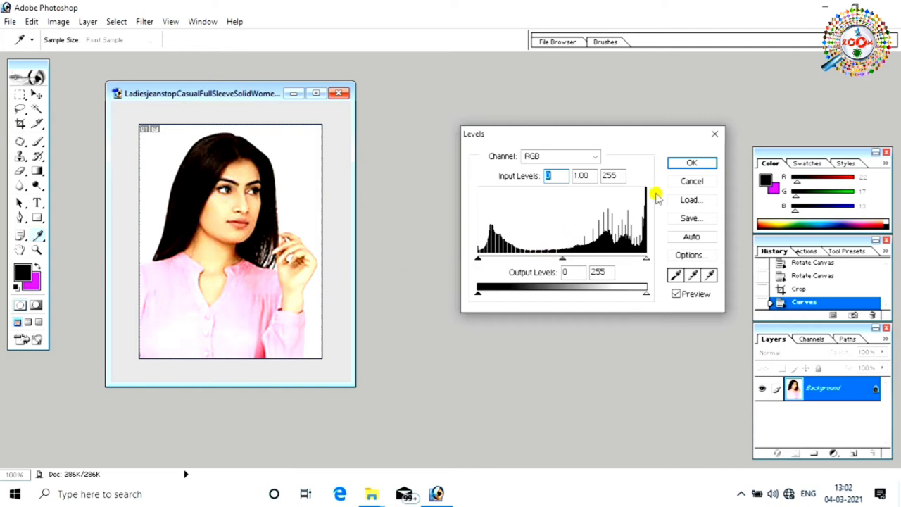
{"action": "left_click", "coordinate": [691, 161]}
{"action": "key", "text": "c"}
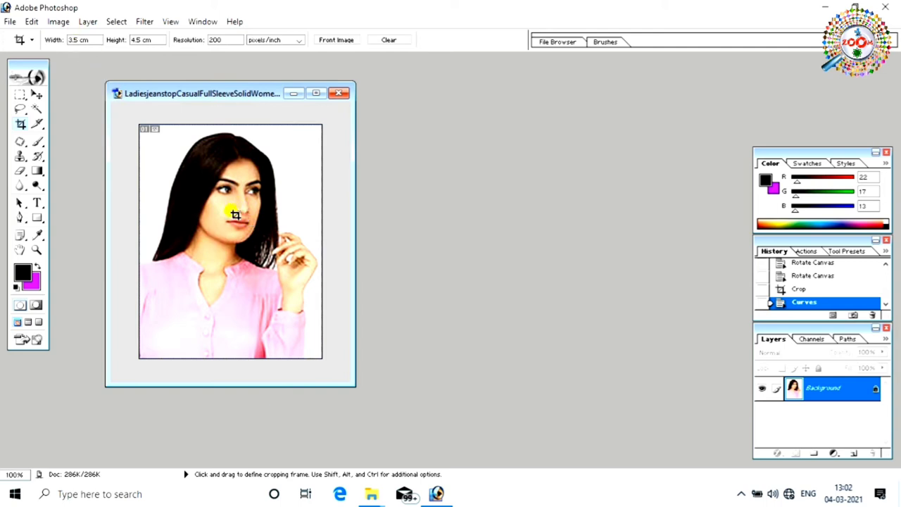
Apply Filter > Noise > JPEG Clean Up with Smoothness set to 24
{"action": "left_click", "coordinate": [149, 23]}
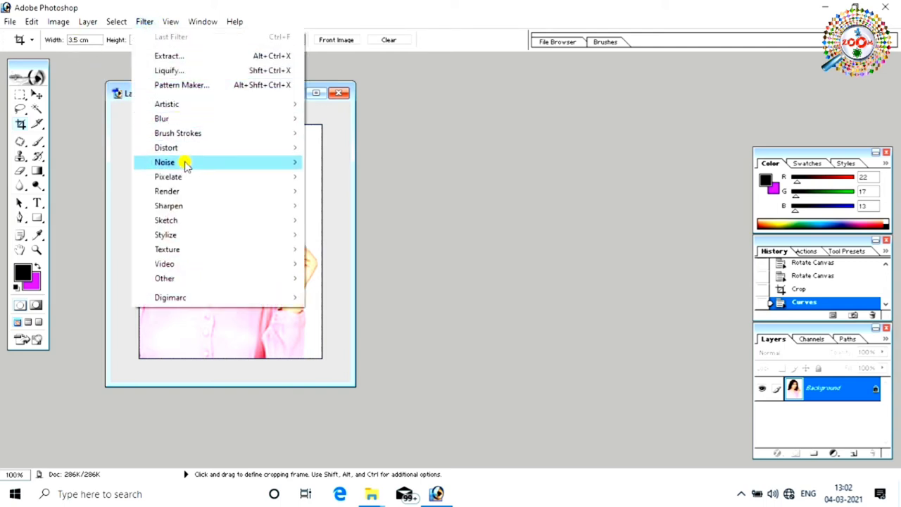
{"action": "mouse_move", "coordinate": [165, 161]}
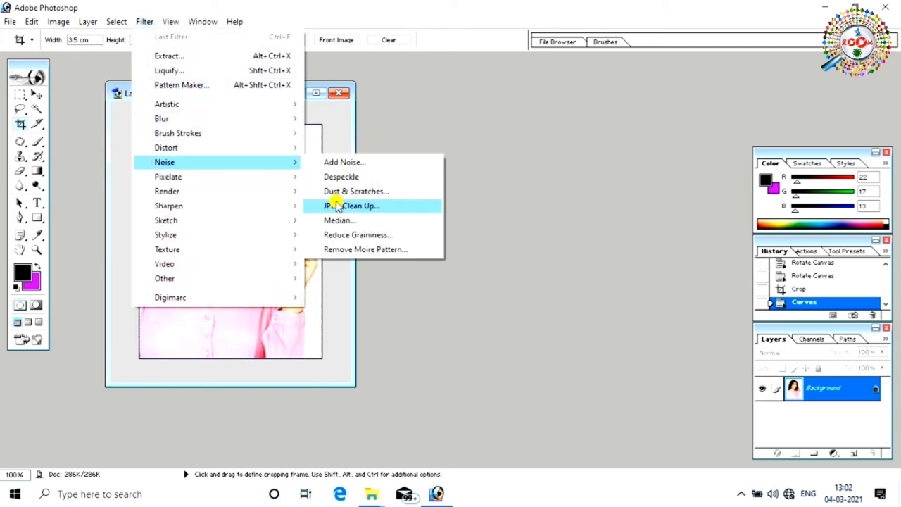
{"action": "left_click", "coordinate": [364, 205]}
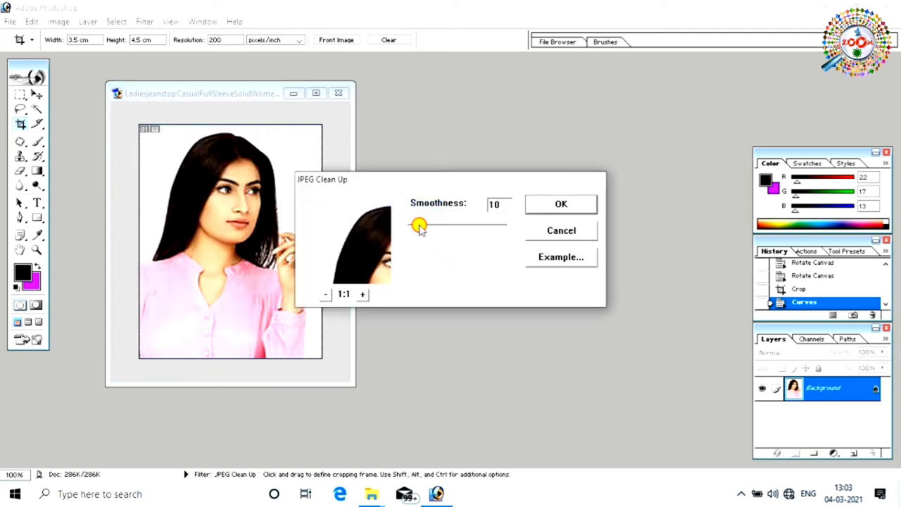
{"action": "left_click_drag", "start_coordinate": [421, 226], "coordinate": [427, 224]}
{"action": "left_click", "coordinate": [545, 258]}
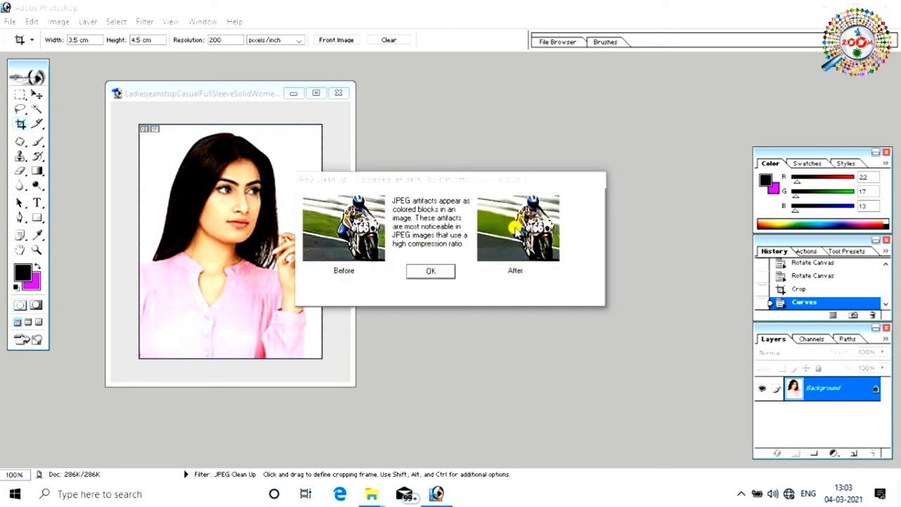
{"action": "left_click", "coordinate": [450, 273]}
{"action": "left_click", "coordinate": [561, 204]}
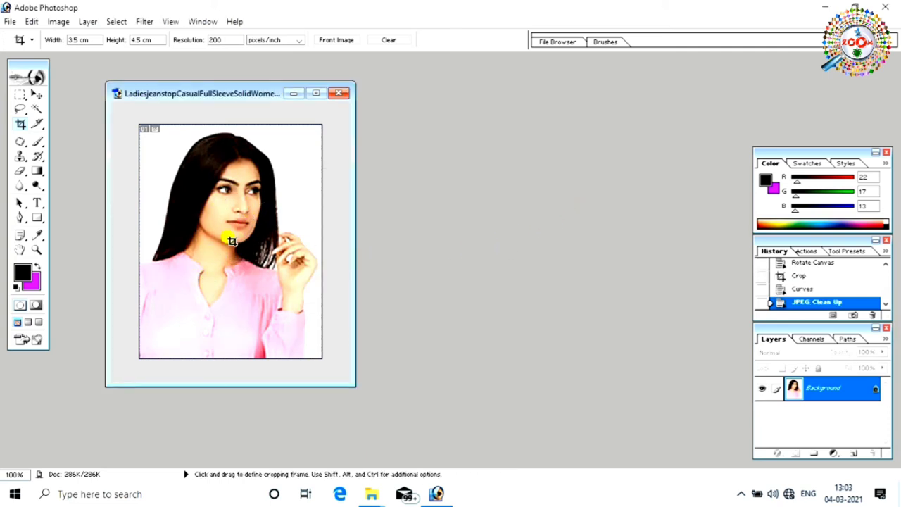
{"action": "left_click", "coordinate": [20, 141]}
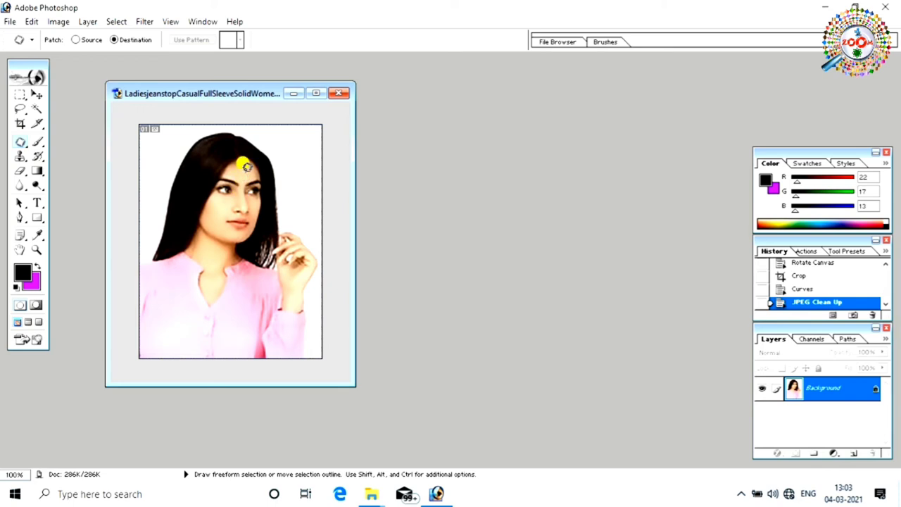
{"action": "left_click_drag", "start_coordinate": [238, 166], "coordinate": [215, 215]}
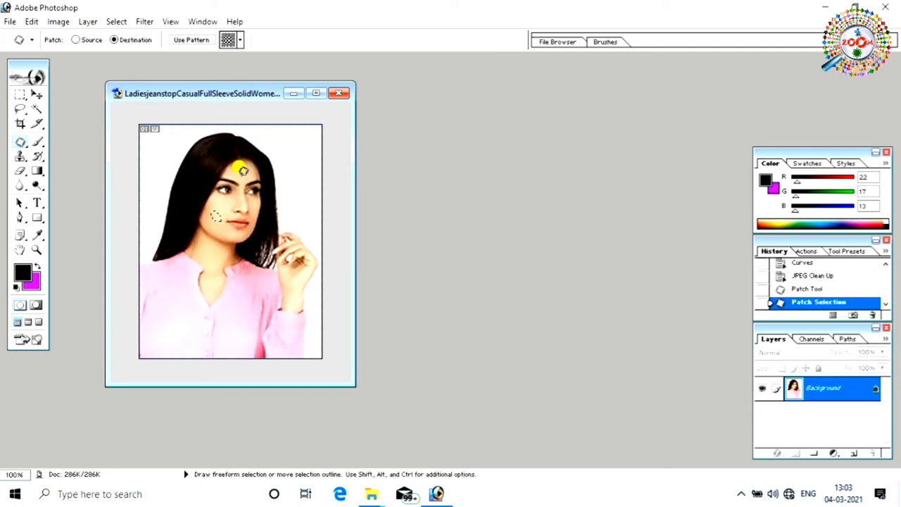
{"action": "key", "text": "ctrl+alt+z"}
{"action": "key", "text": "ctrl+alt+z"}
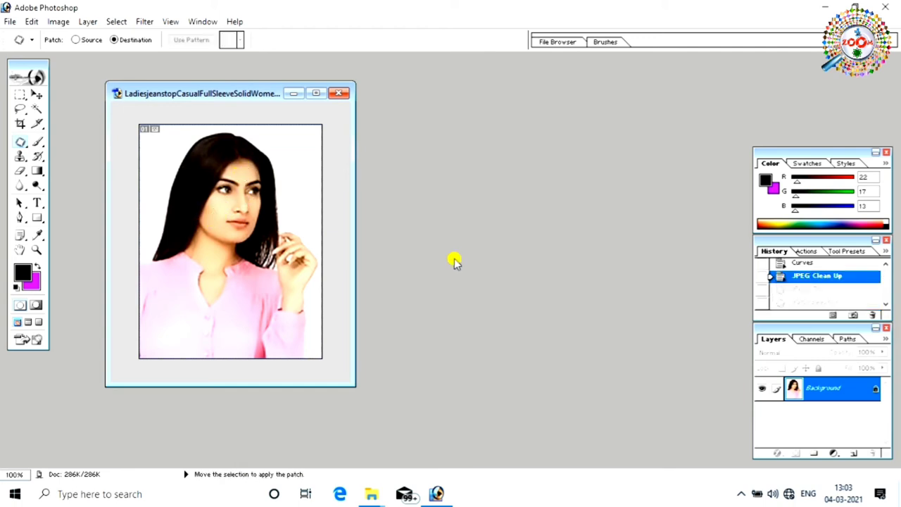
{"action": "left_click", "coordinate": [20, 171]}
Select the standard Eraser and sample the forehead's peach skin tone as background colour
{"action": "left_click_drag", "start_coordinate": [21, 173], "coordinate": [71, 172]}
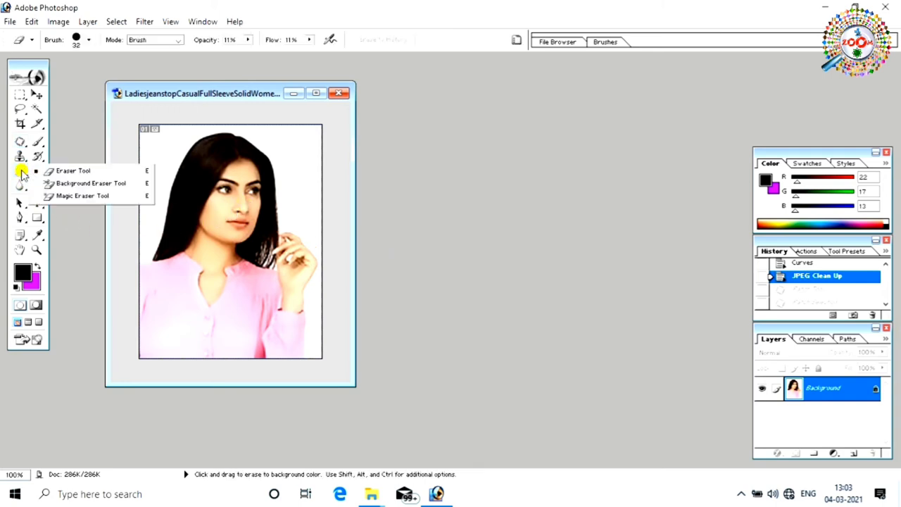
{"action": "left_click", "coordinate": [82, 172]}
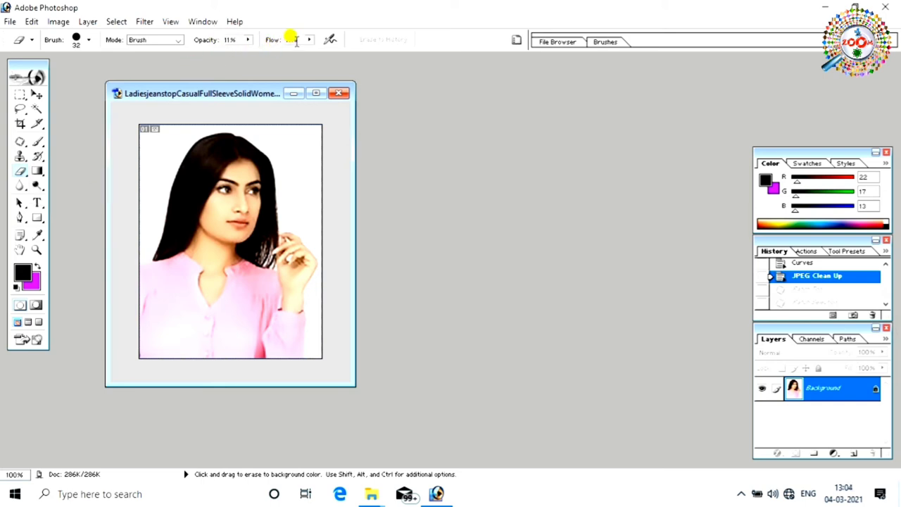
{"action": "left_click", "coordinate": [33, 285]}
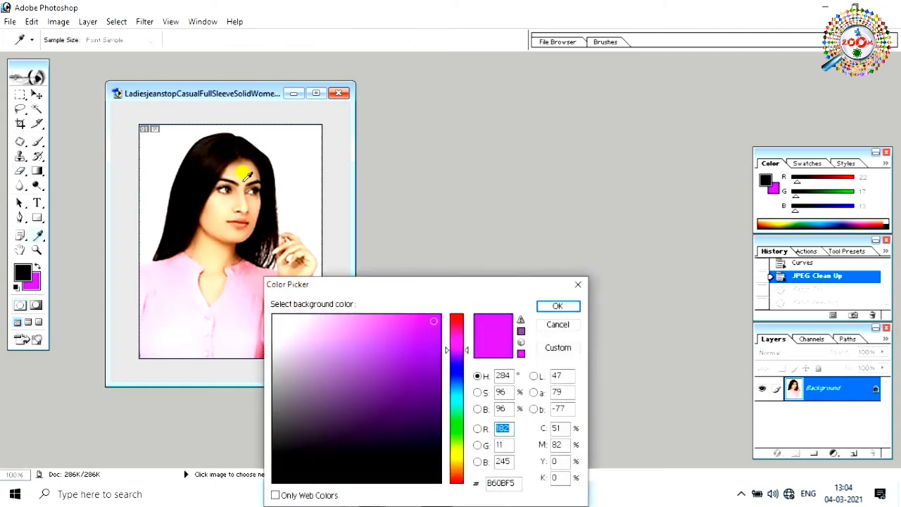
{"action": "left_click", "coordinate": [228, 209]}
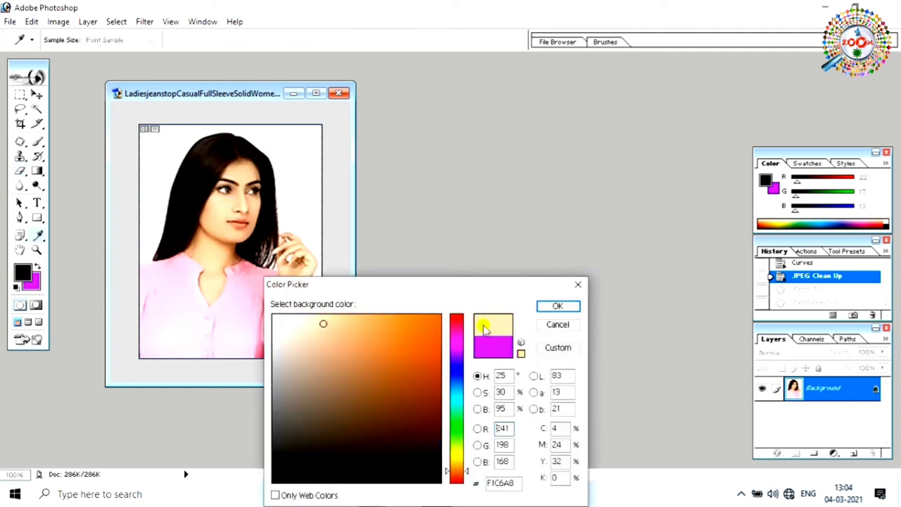
{"action": "left_click", "coordinate": [557, 306]}
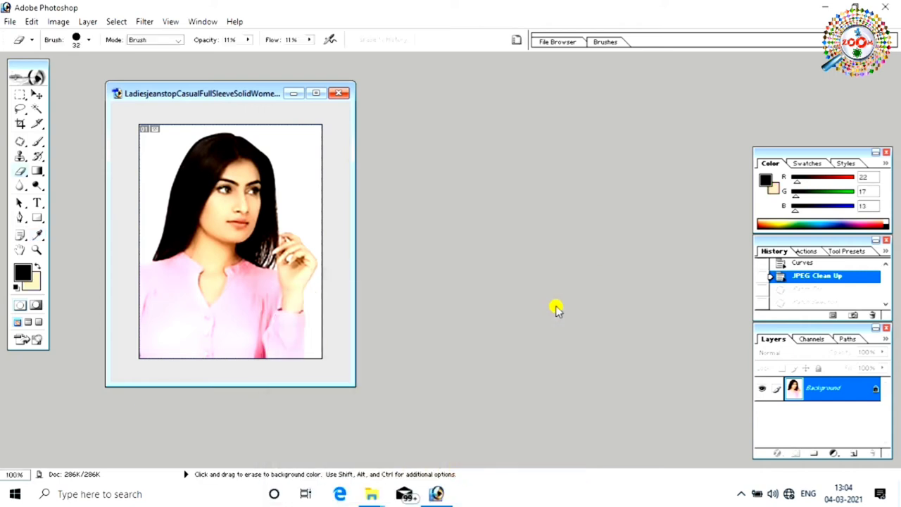
Erase over the lower face with a 19 px brush to blend in the peach tone
{"action": "right_click", "coordinate": [220, 226]}
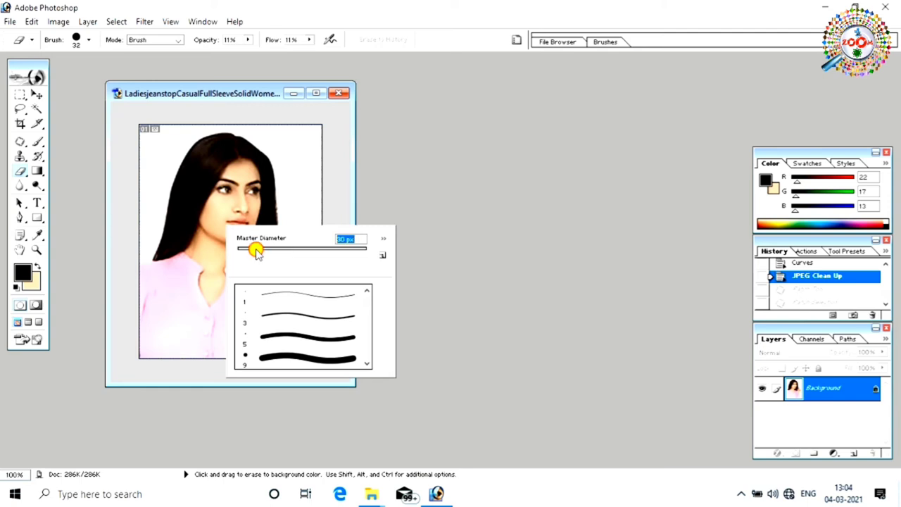
{"action": "left_click", "coordinate": [455, 252]}
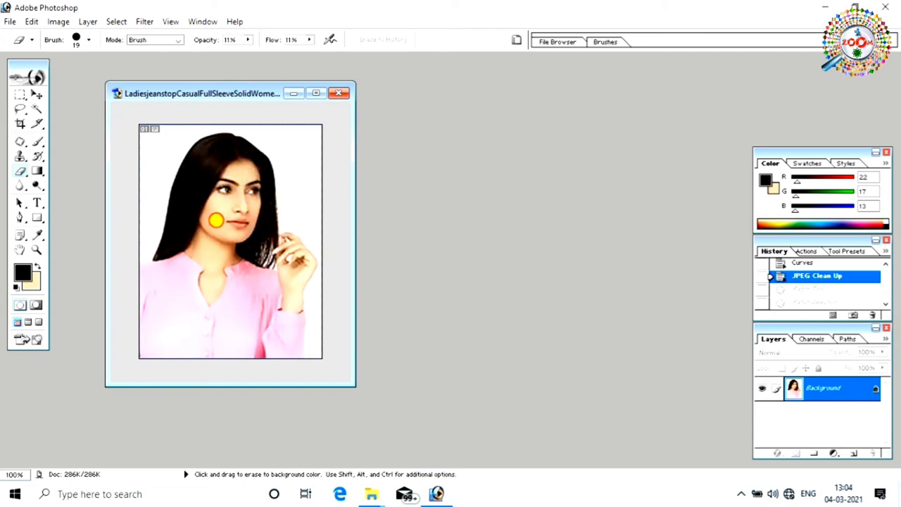
{"action": "mouse_move", "coordinate": [170, 260]}
{"action": "left_mouse_down"}
{"action": "mouse_move", "coordinate": [197, 235]}
{"action": "mouse_move", "coordinate": [227, 296]}
{"action": "mouse_move", "coordinate": [223, 258]}
{"action": "left_mouse_up"}
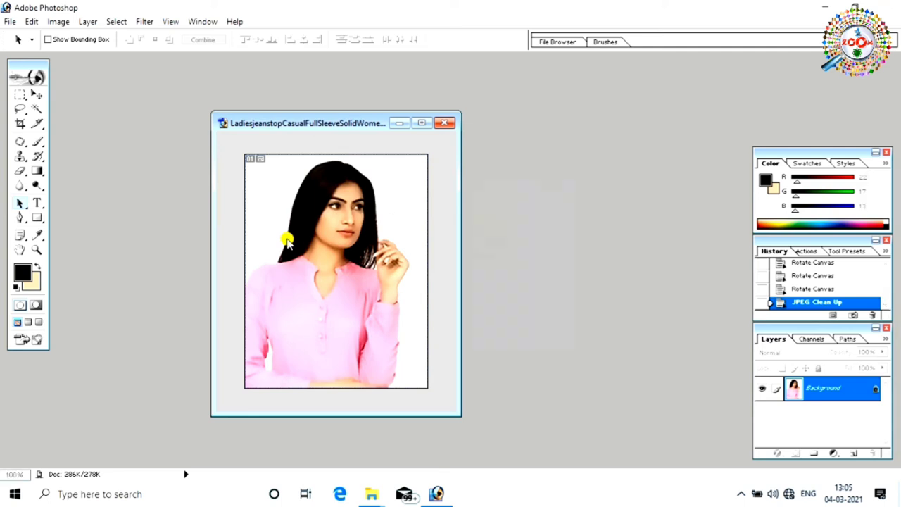
Create a new white A4 document at 300 pixels/inch
{"action": "key", "text": "ctrl+n"}
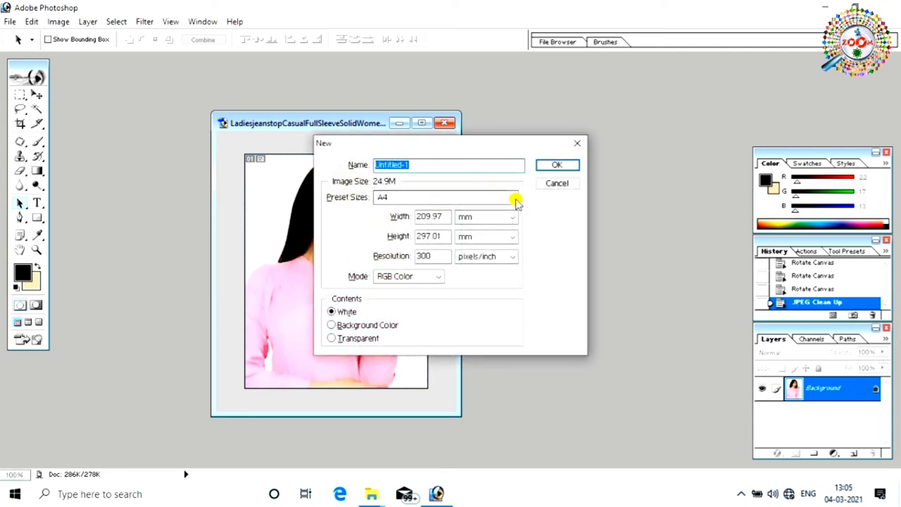
{"action": "left_click", "coordinate": [513, 198]}
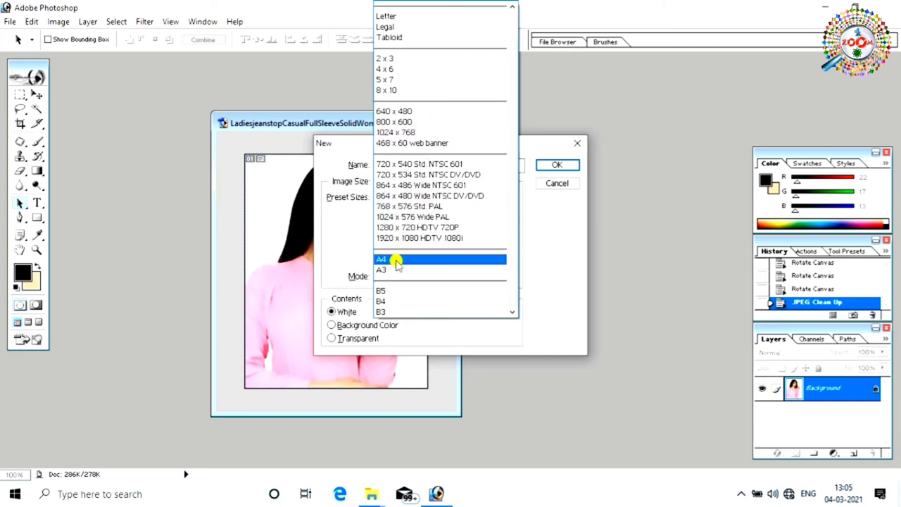
{"action": "left_click", "coordinate": [409, 261]}
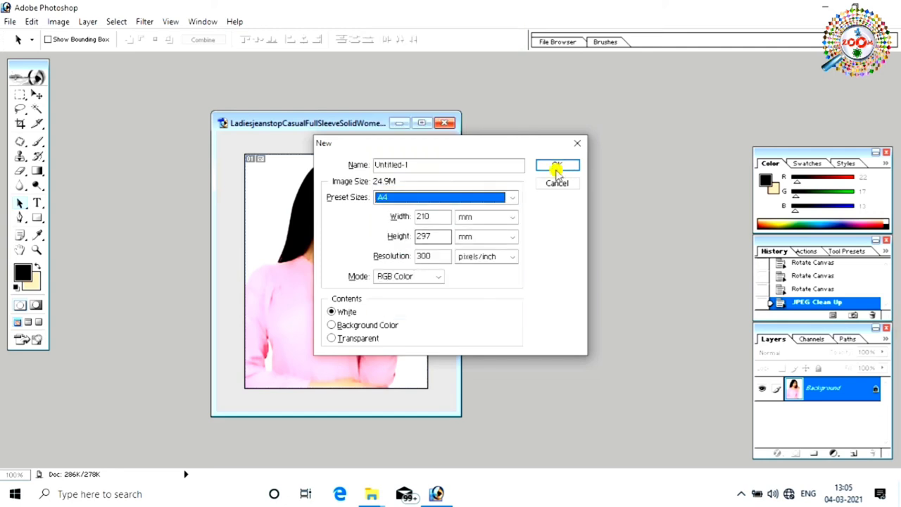
{"action": "left_click", "coordinate": [557, 166]}
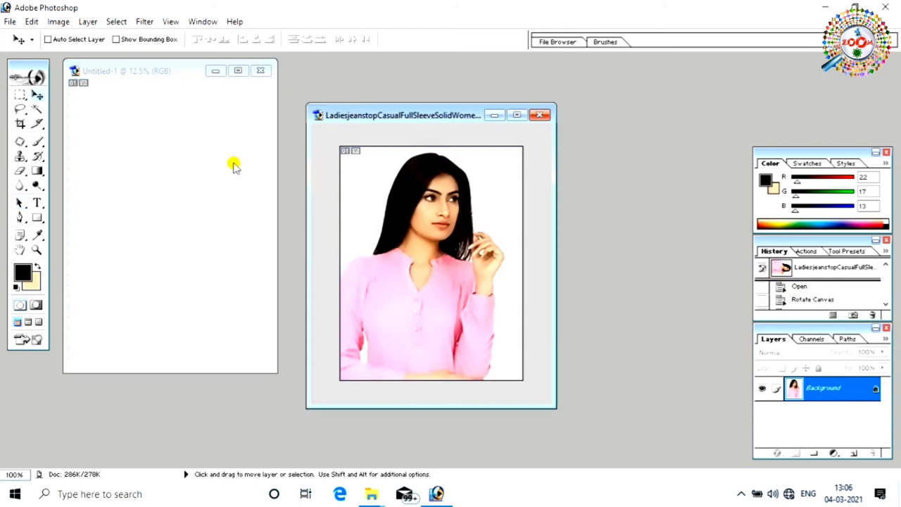
Move the portrait onto the A4 sheet and close the original without saving
{"action": "left_click_drag", "start_coordinate": [414, 246], "coordinate": [224, 208]}
{"action": "left_click_drag", "start_coordinate": [105, 123], "coordinate": [99, 118]}
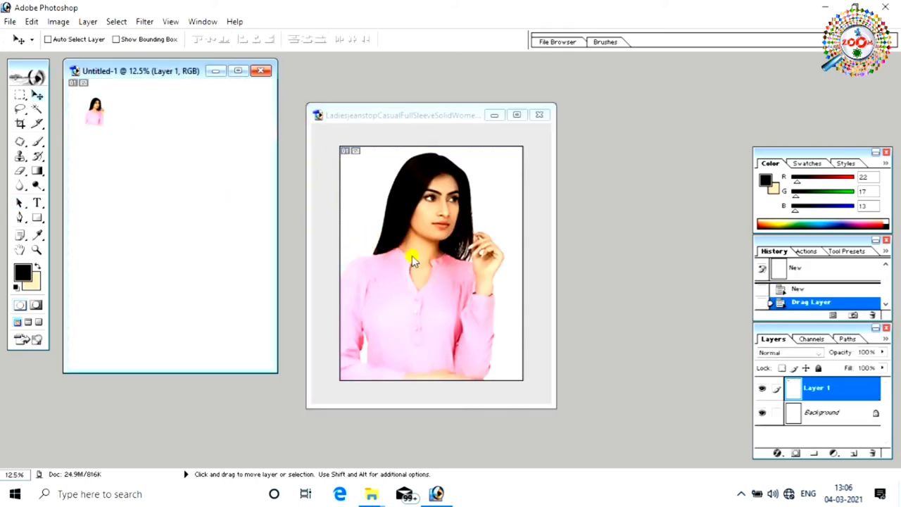
{"action": "left_click", "coordinate": [539, 115]}
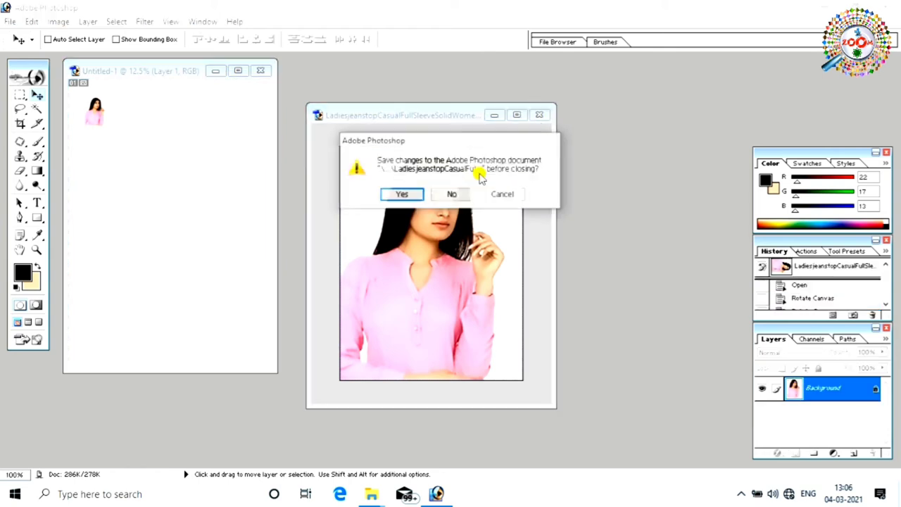
{"action": "left_click", "coordinate": [449, 194]}
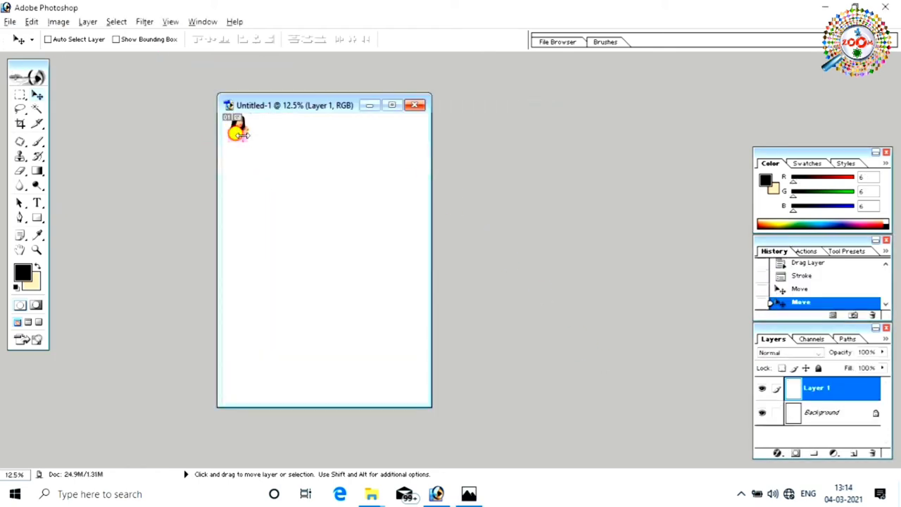
Place the photo at the top-left and Alt+Shift-drag duplicates into a row across the top
{"action": "left_click_drag", "start_coordinate": [239, 136], "coordinate": [237, 133]}
{"action": "key", "text": "alt"}
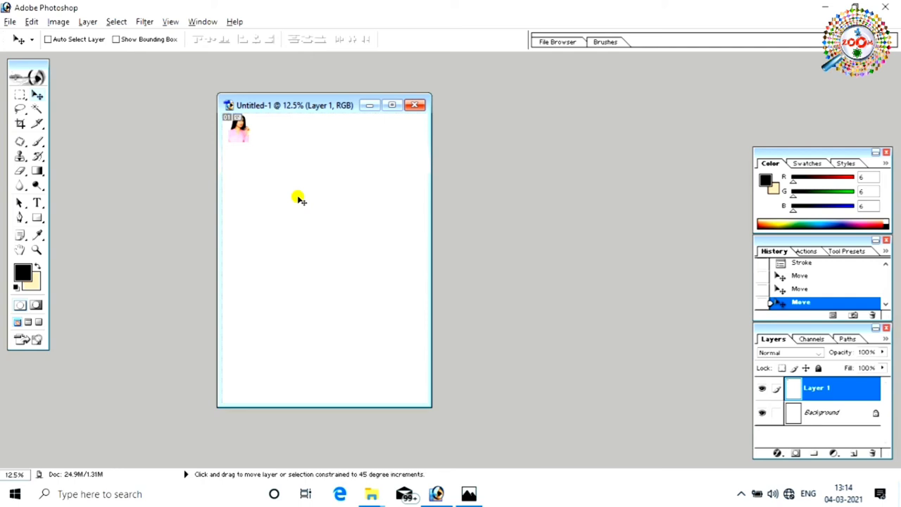
{"action": "key", "text": "shift"}
{"action": "left_click_drag", "start_coordinate": [239, 131], "coordinate": [403, 141]}
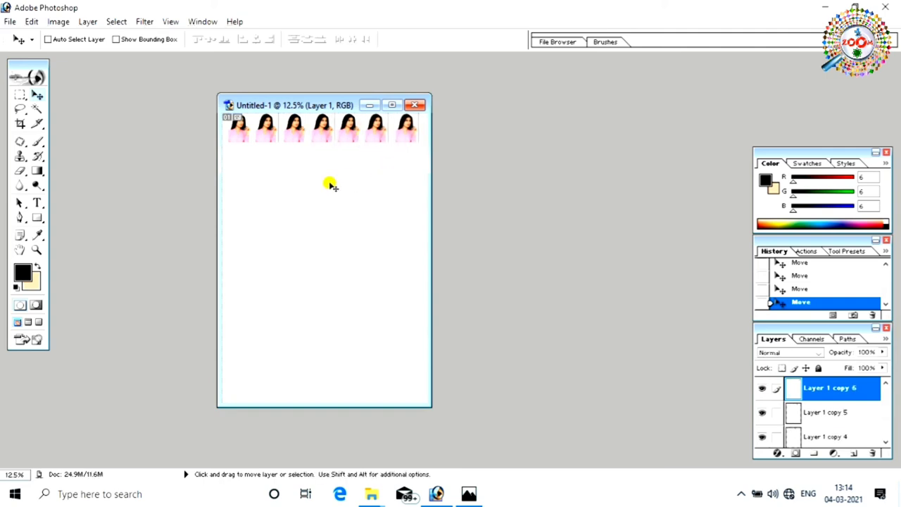
{"action": "left_click", "coordinate": [21, 97]}
{"action": "left_click_drag", "start_coordinate": [19, 98], "coordinate": [71, 97]}
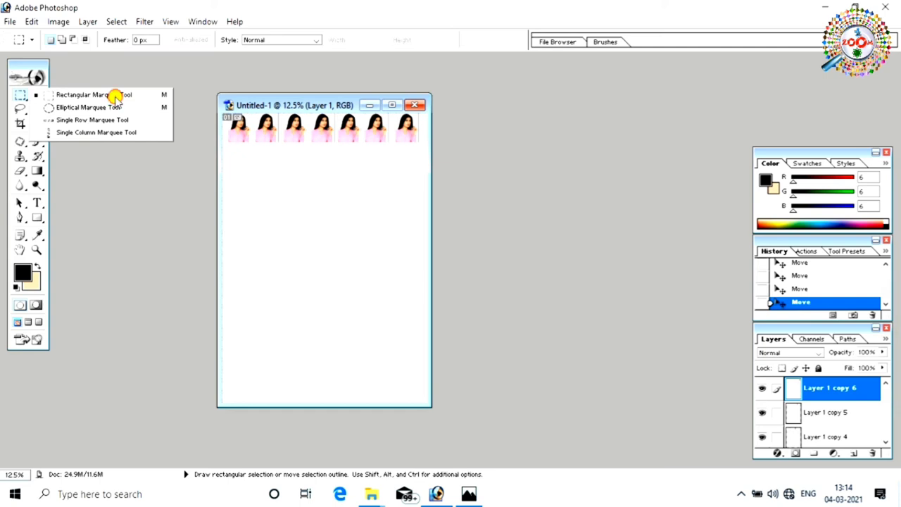
Select the row of passport photos and paste it as a new layer
{"action": "left_click", "coordinate": [115, 97]}
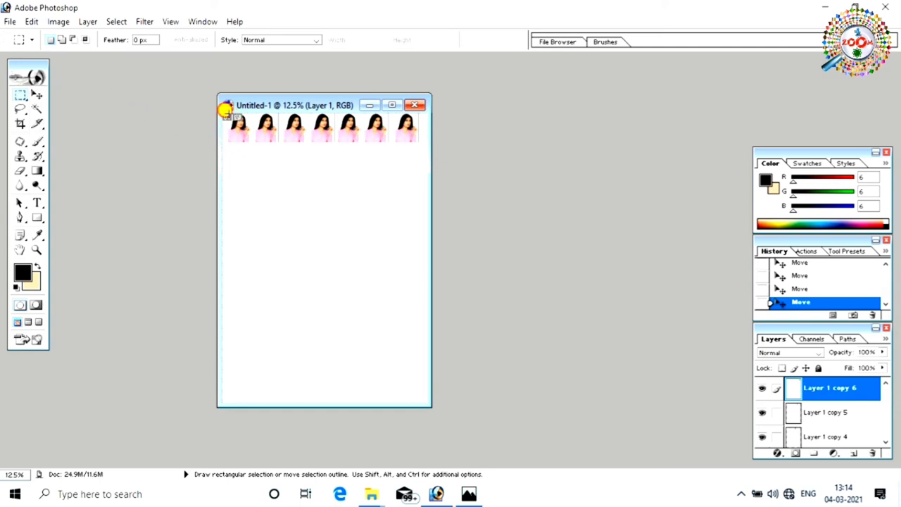
{"action": "left_click_drag", "start_coordinate": [226, 112], "coordinate": [422, 150]}
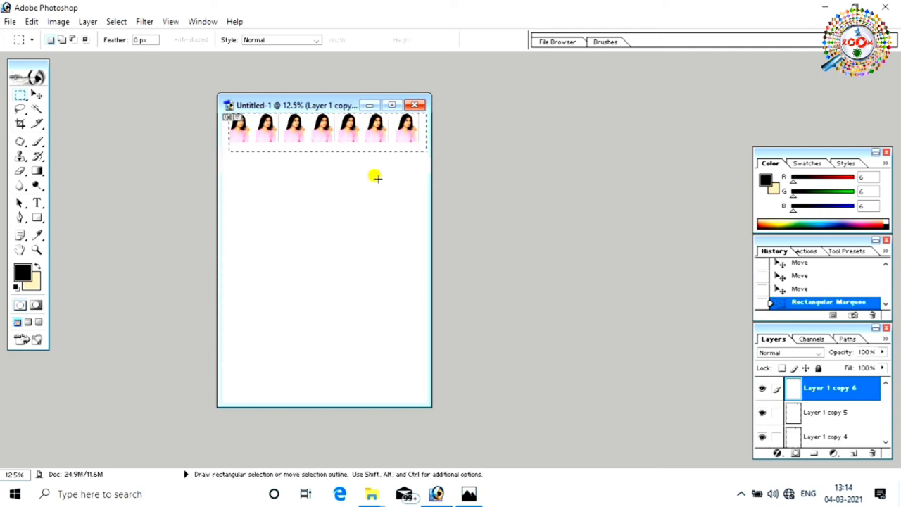
{"action": "key", "text": "ctrl"}
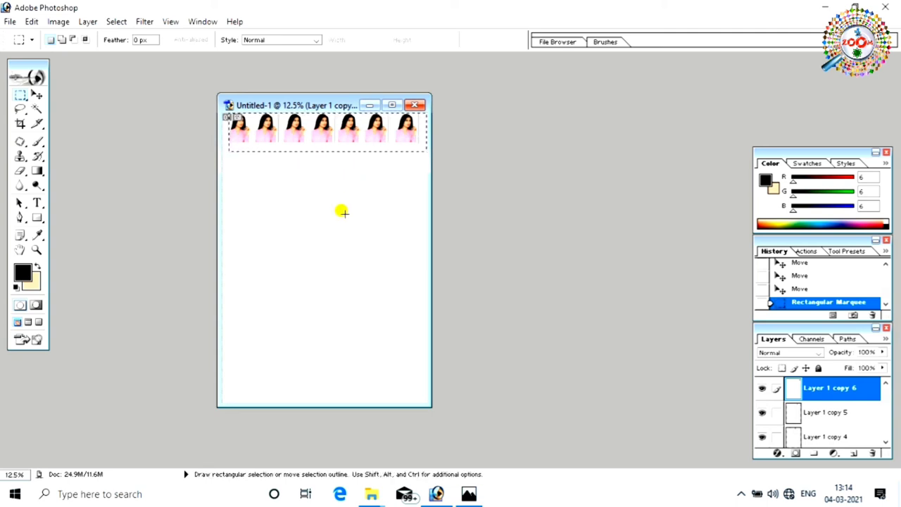
{"action": "key", "text": "ctrl+v"}
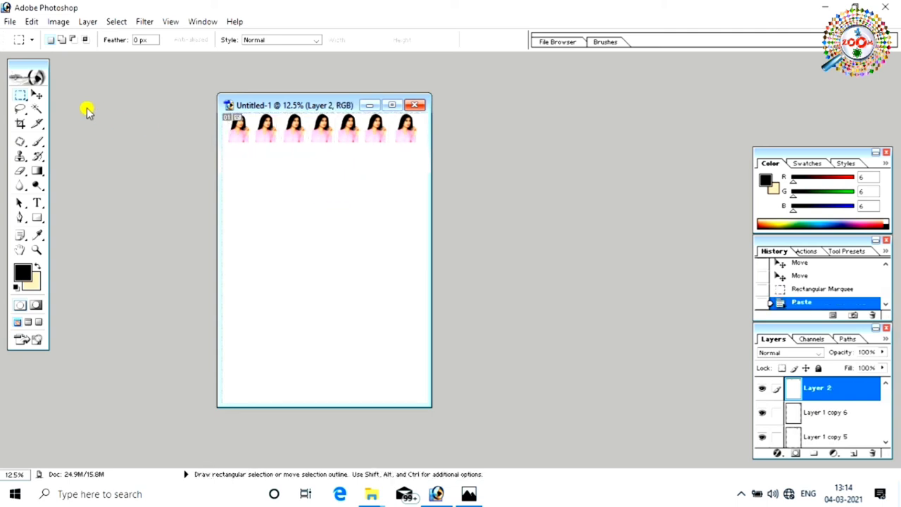
Drag and Alt-drag copies of the row down until eight rows fill the page
{"action": "key", "text": "v"}
{"action": "left_click_drag", "start_coordinate": [299, 131], "coordinate": [301, 164]}
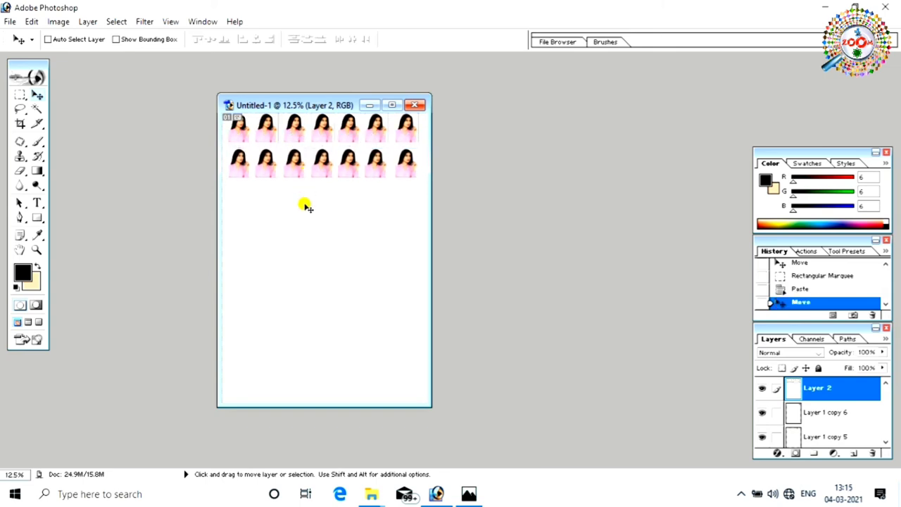
{"action": "left_click_drag", "start_coordinate": [301, 166], "coordinate": [315, 380]}
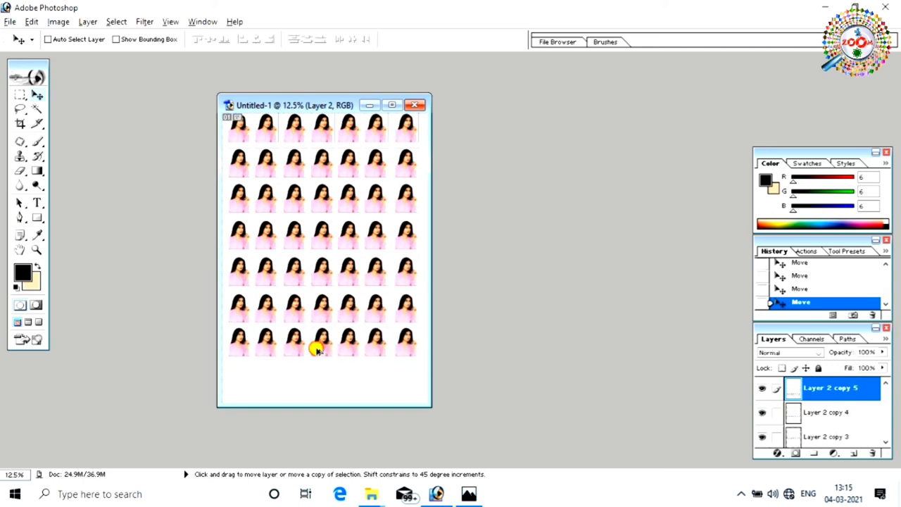
{"action": "left_click", "coordinate": [314, 386], "text": "alt"}
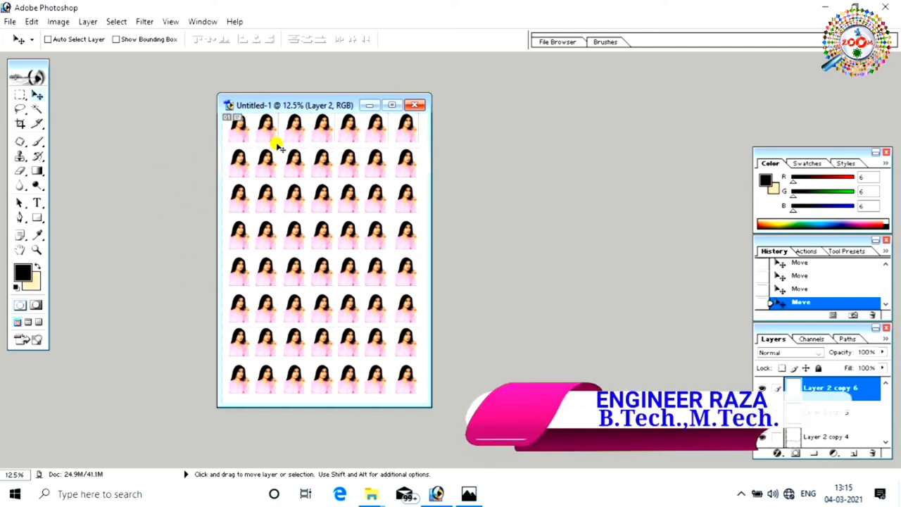
Save the photo sheet to the Desktop as photo.psd
{"action": "left_click", "coordinate": [9, 22]}
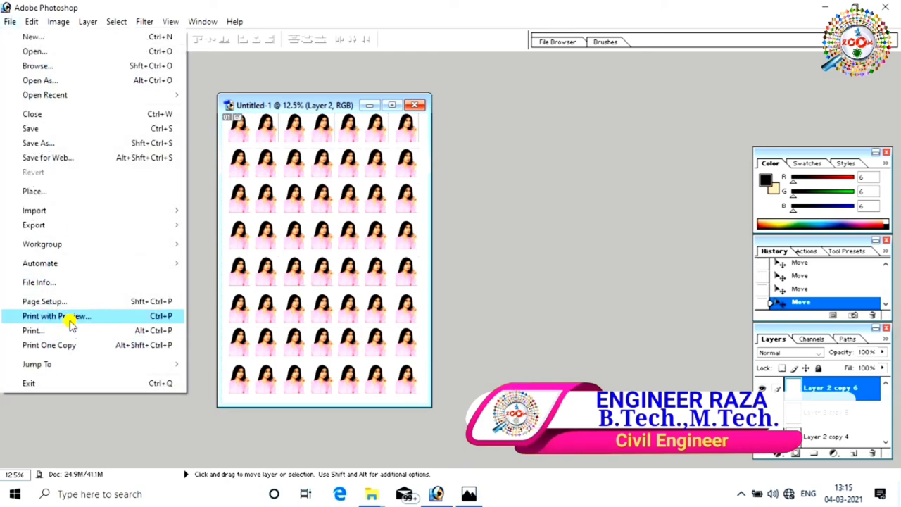
{"action": "left_click", "coordinate": [86, 143]}
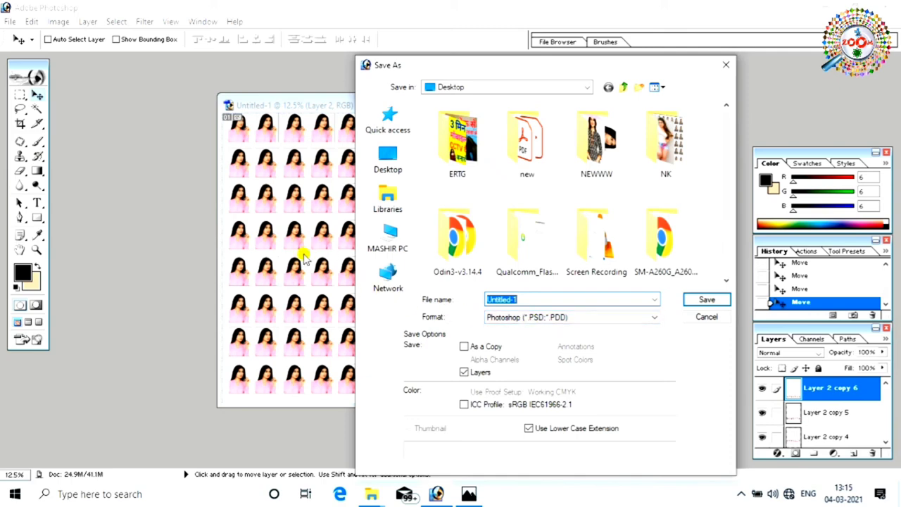
{"action": "left_click", "coordinate": [651, 317]}
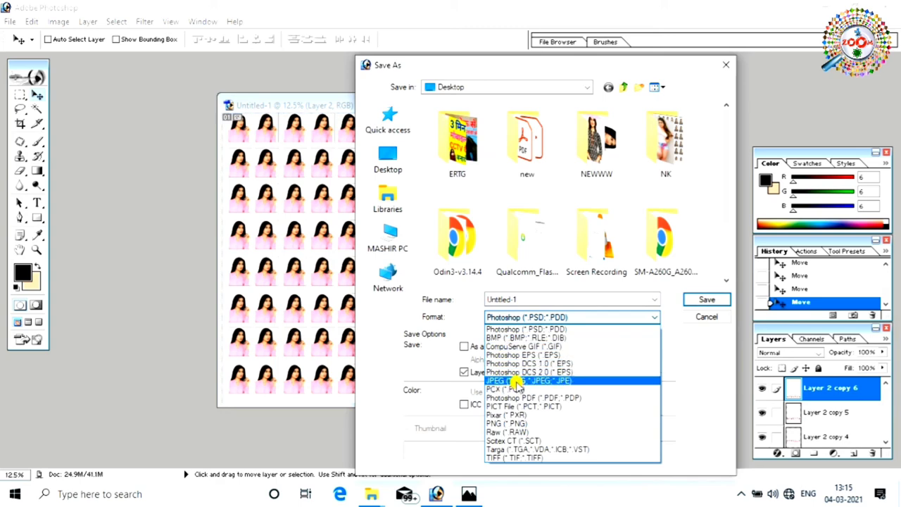
{"action": "left_click", "coordinate": [518, 380]}
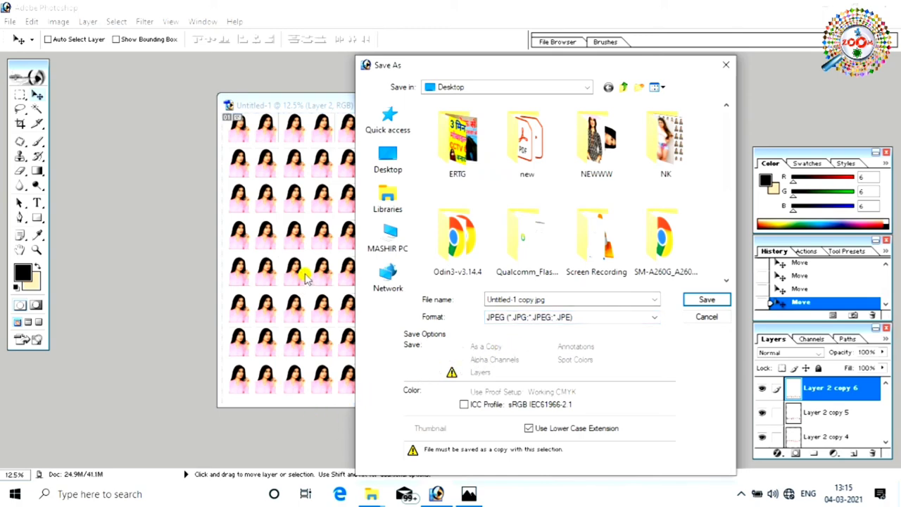
{"action": "left_click", "coordinate": [706, 316]}
{"action": "key", "text": "shift+ctrl+s"}
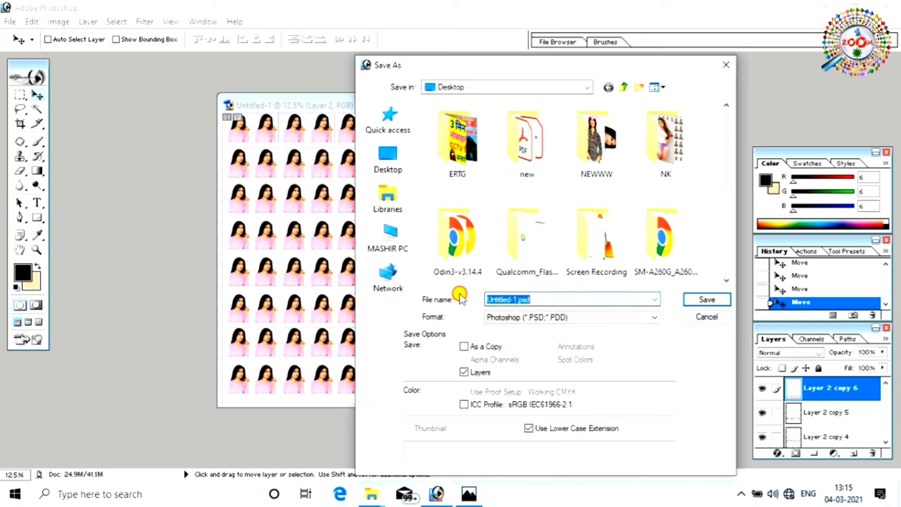
{"action": "type", "text": "photo"}
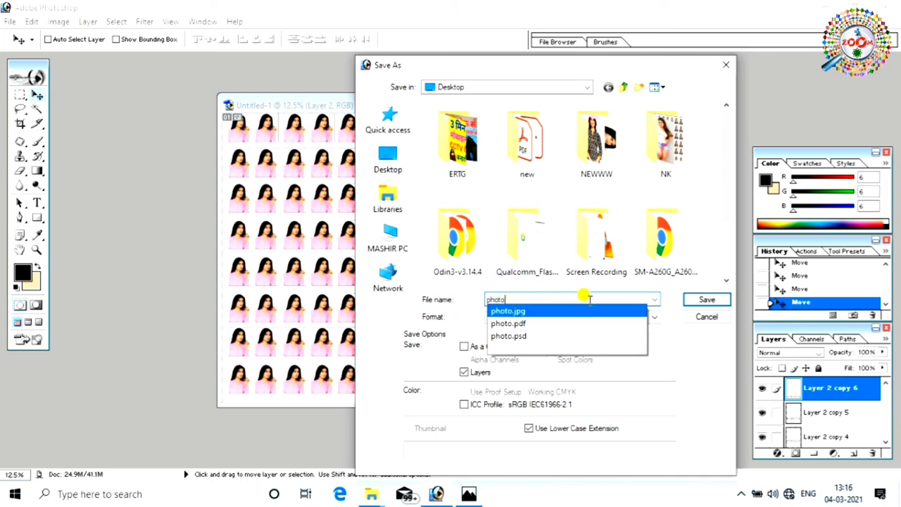
{"action": "left_click", "coordinate": [583, 299]}
{"action": "left_click", "coordinate": [394, 166]}
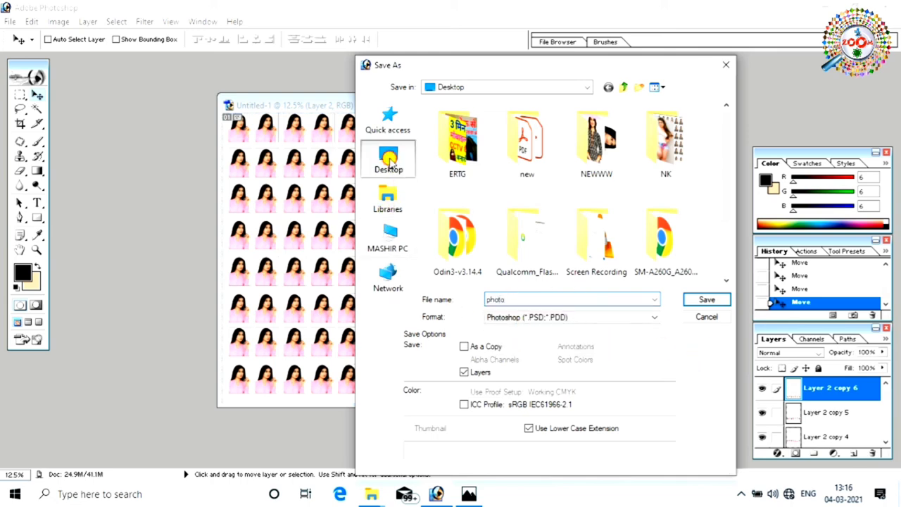
{"action": "left_click", "coordinate": [703, 301]}
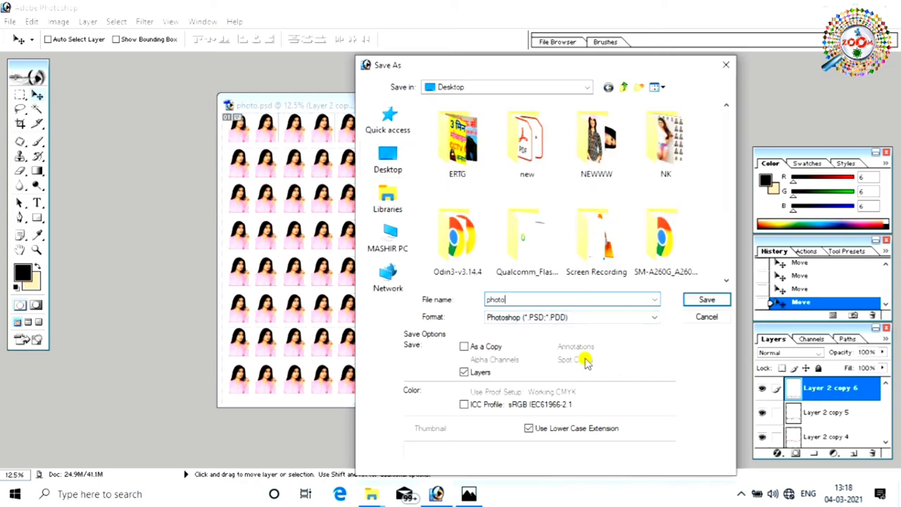
Save the sheet as photo.jpg at Maximum quality 10, replacing the existing file
{"action": "left_click", "coordinate": [646, 321]}
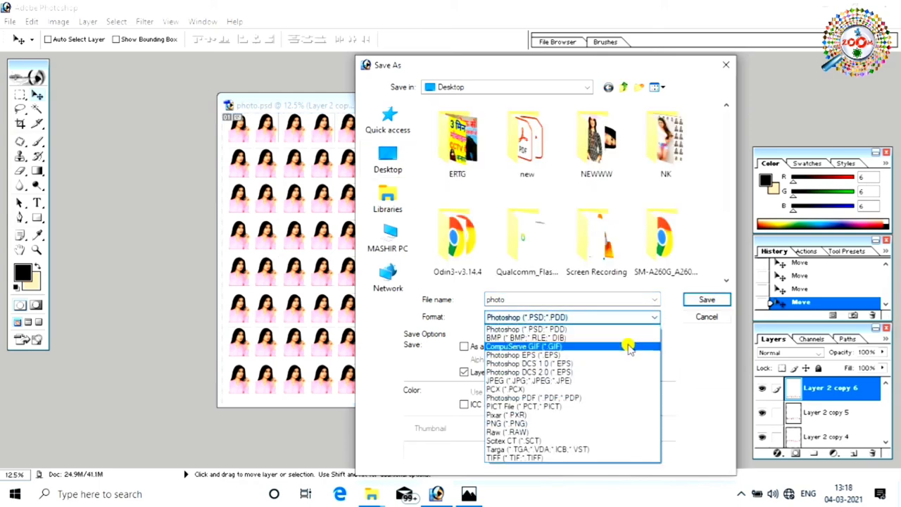
{"action": "left_click", "coordinate": [535, 382]}
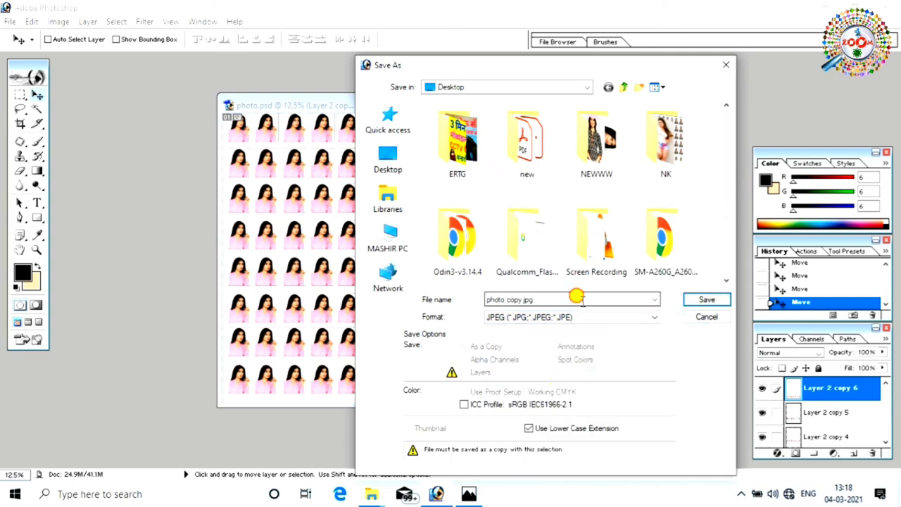
{"action": "double_click", "coordinate": [542, 297]}
{"action": "left_click", "coordinate": [541, 298]}
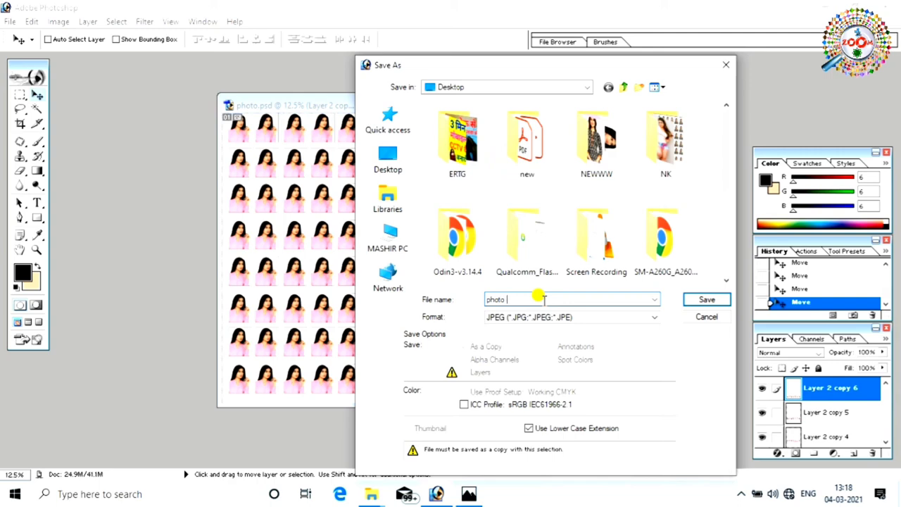
{"action": "left_click", "coordinate": [706, 299]}
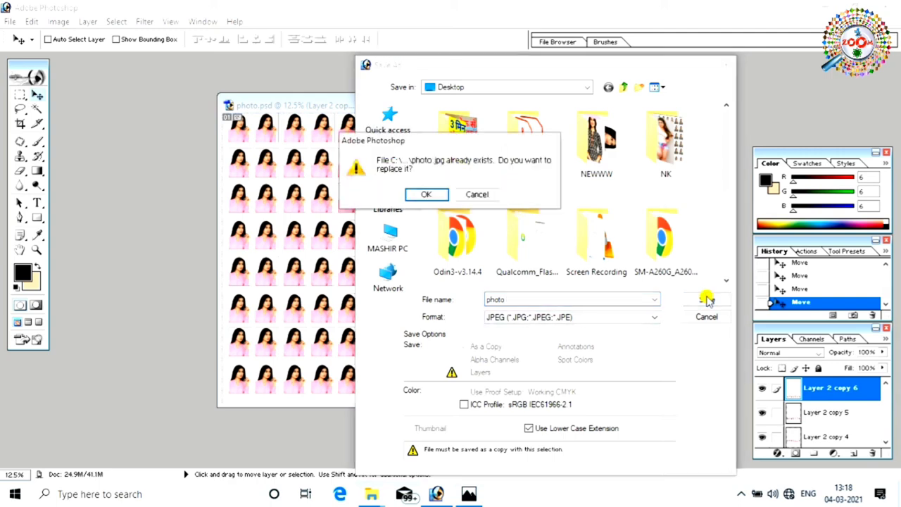
{"action": "left_click", "coordinate": [421, 194]}
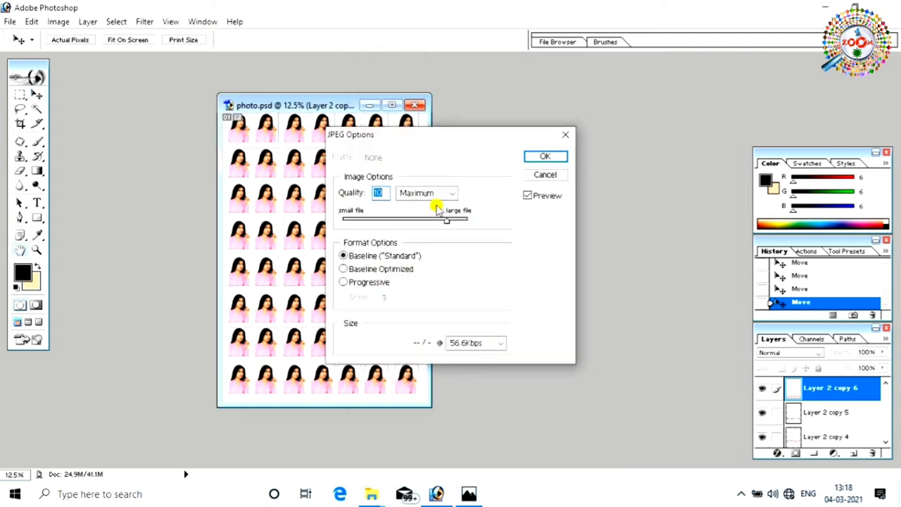
{"action": "left_click", "coordinate": [545, 156]}
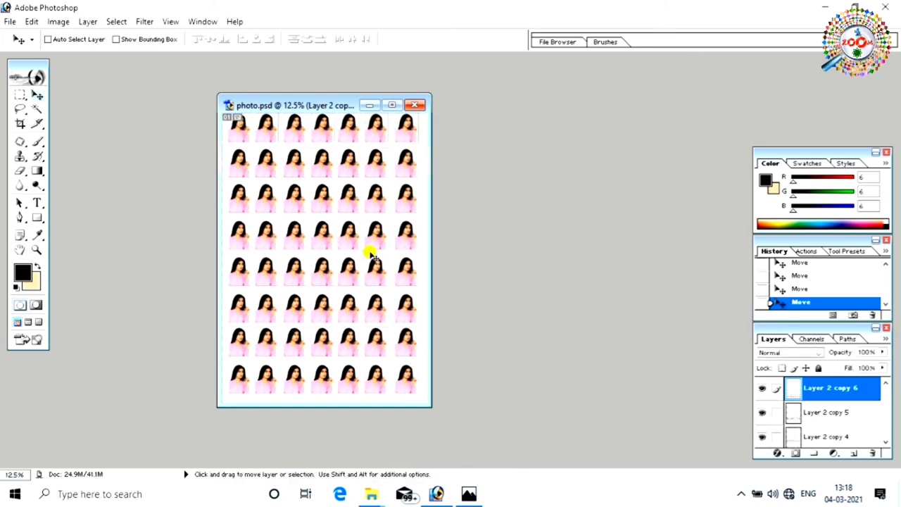
Show the desktop and open photo.jpg to check the saved sheet
{"action": "key", "text": "super+d"}
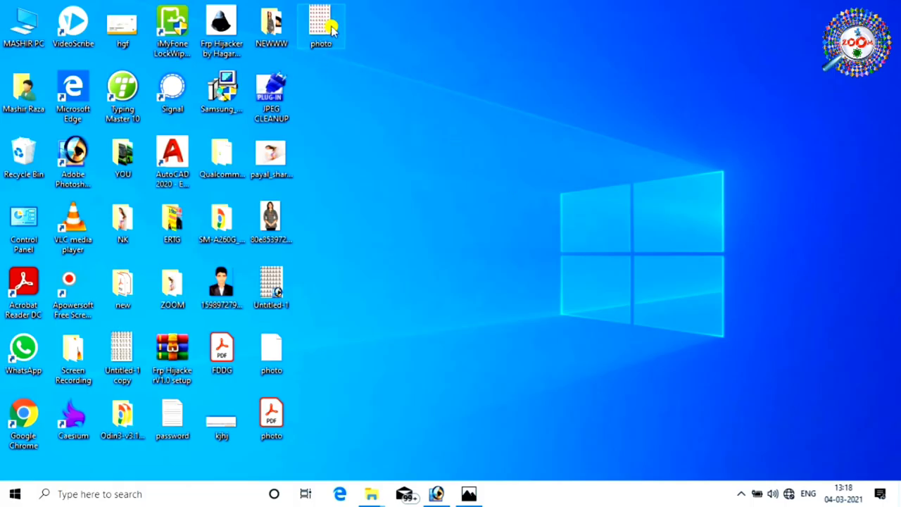
{"action": "double_click", "coordinate": [322, 27]}
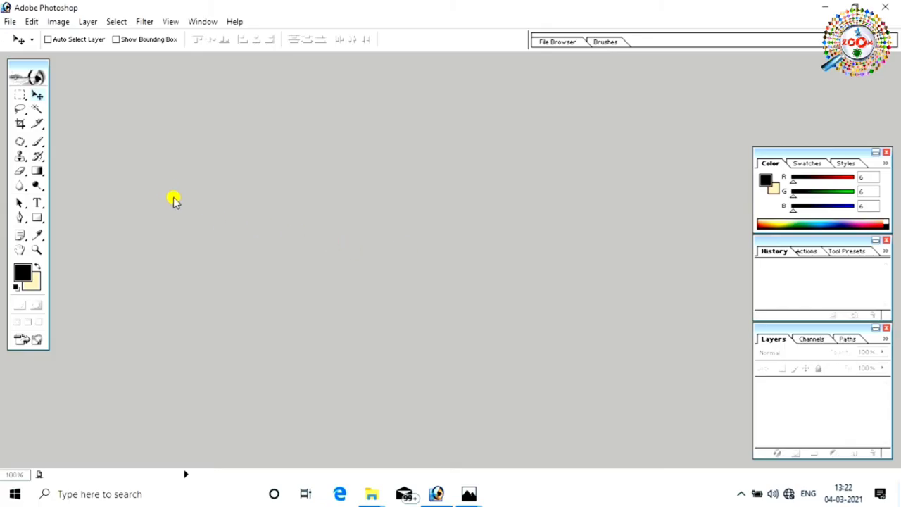
Open the MDS-Jeans-Crepe-Regular-Tops portrait of the woman in pink
{"action": "double_click", "coordinate": [163, 164]}
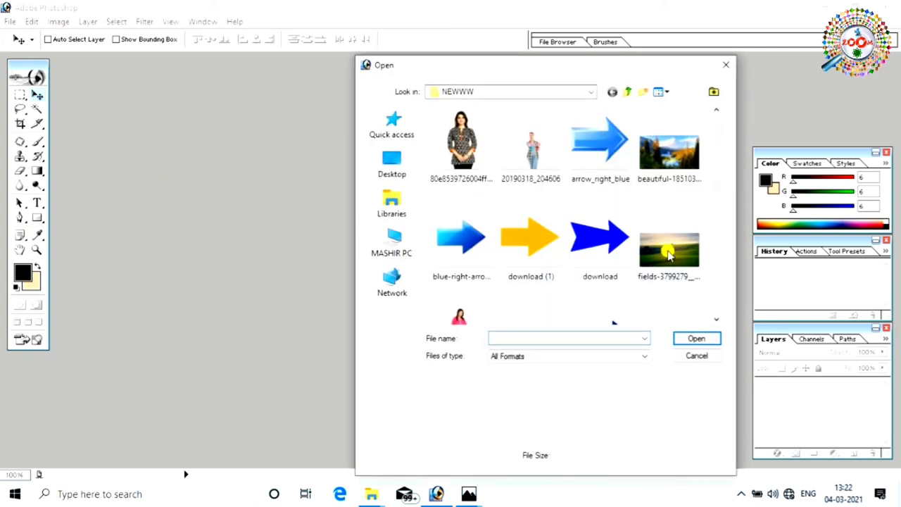
{"action": "scroll", "coordinate": [669, 256], "scroll_direction": "down", "scroll_amount": 3}
{"action": "left_click", "coordinate": [598, 239]}
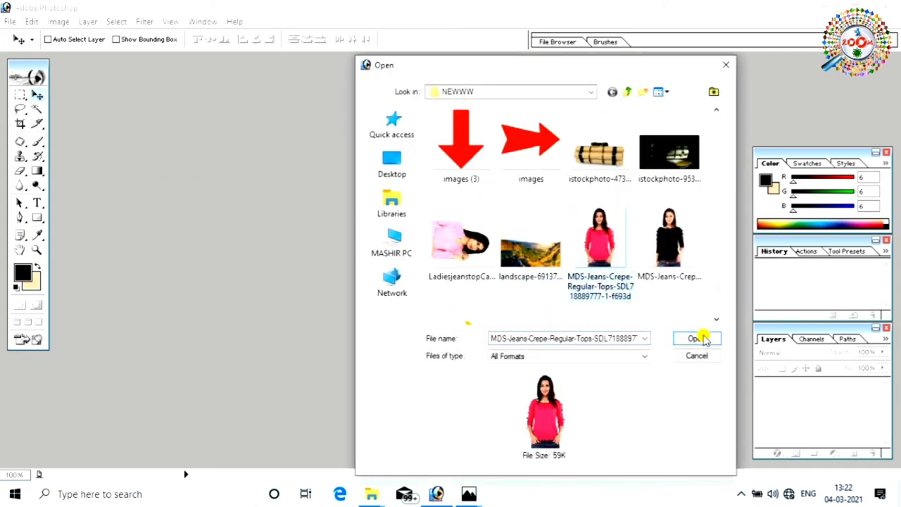
{"action": "left_click", "coordinate": [696, 338]}
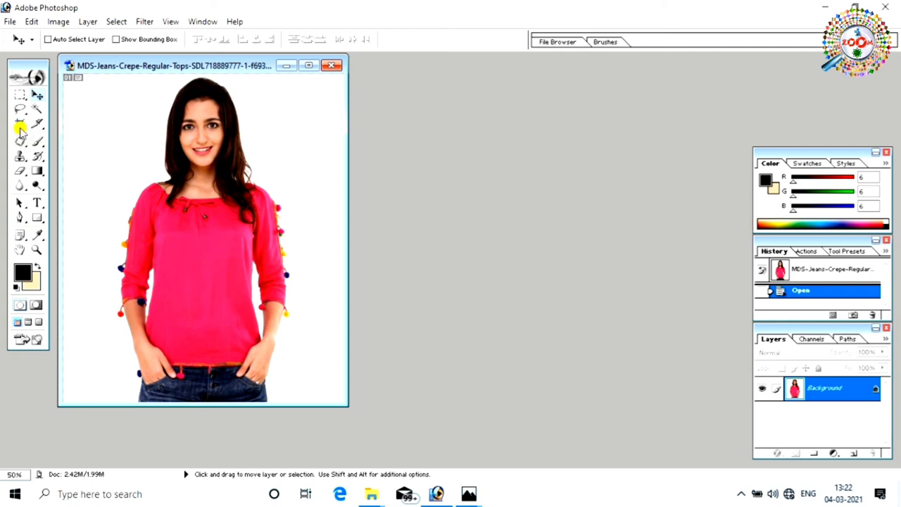
Crop the portrait to a 3.5 × 4.5 cm head-and-shoulders frame
{"action": "left_click", "coordinate": [20, 126]}
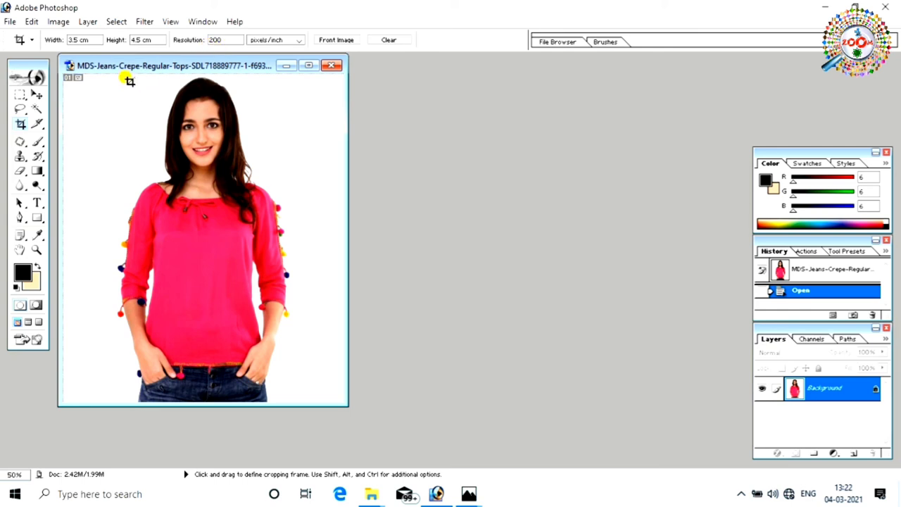
{"action": "left_click_drag", "start_coordinate": [130, 80], "coordinate": [342, 273]}
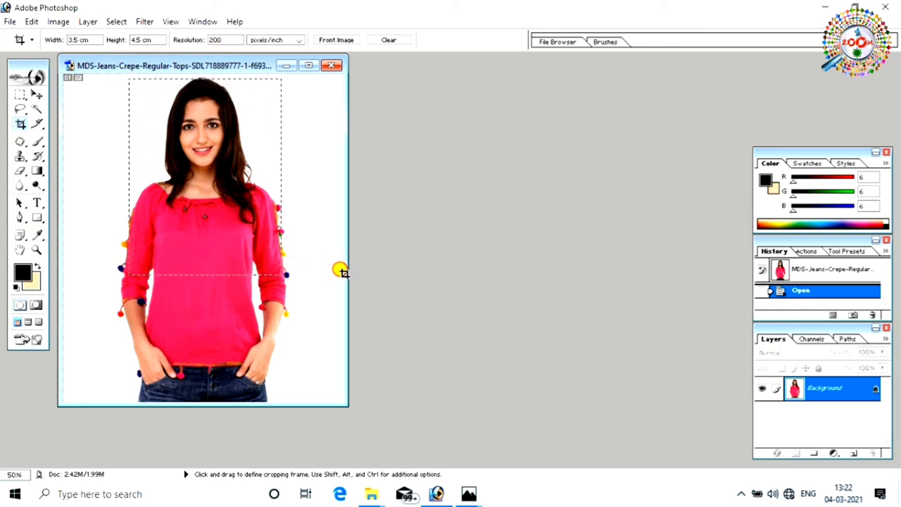
{"action": "left_click_drag", "start_coordinate": [341, 273], "coordinate": [325, 274]}
{"action": "key", "text": "Return"}
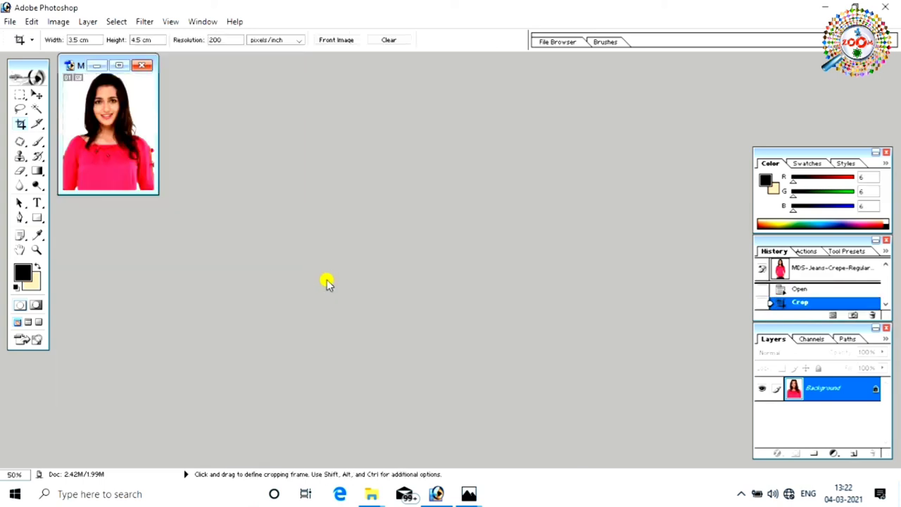
{"action": "left_click_drag", "start_coordinate": [79, 65], "coordinate": [319, 181]}
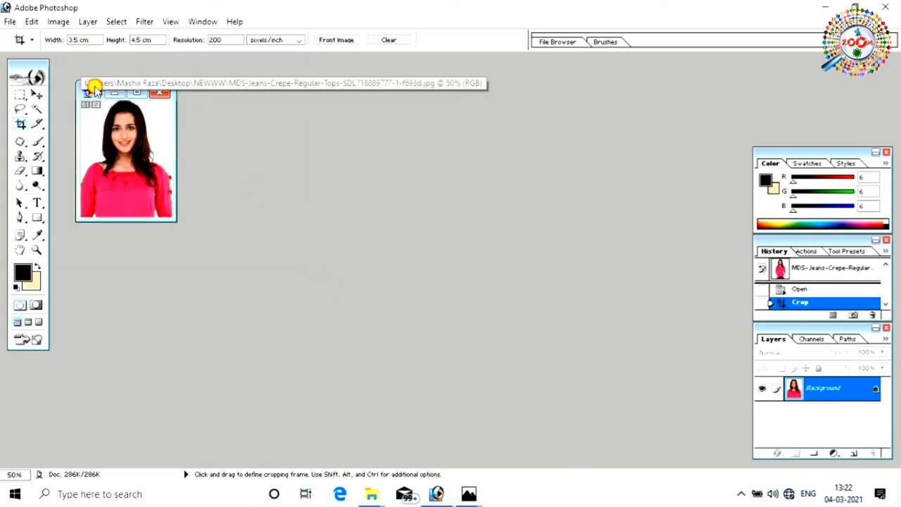
{"action": "left_click_drag", "start_coordinate": [396, 310], "coordinate": [448, 378]}
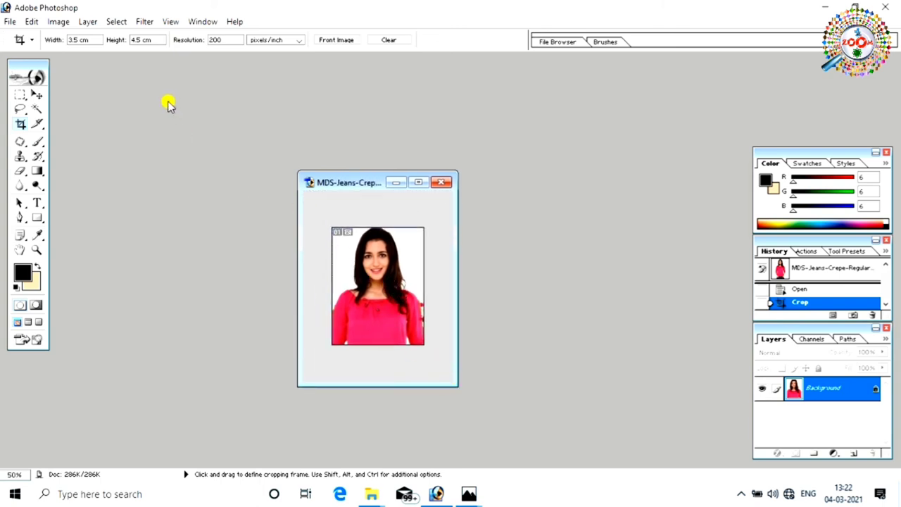
Brighten the portrait with a Curves adjustment lifting input 111 to output 139
{"action": "left_click", "coordinate": [62, 22]}
{"action": "mouse_move", "coordinate": [88, 61]}
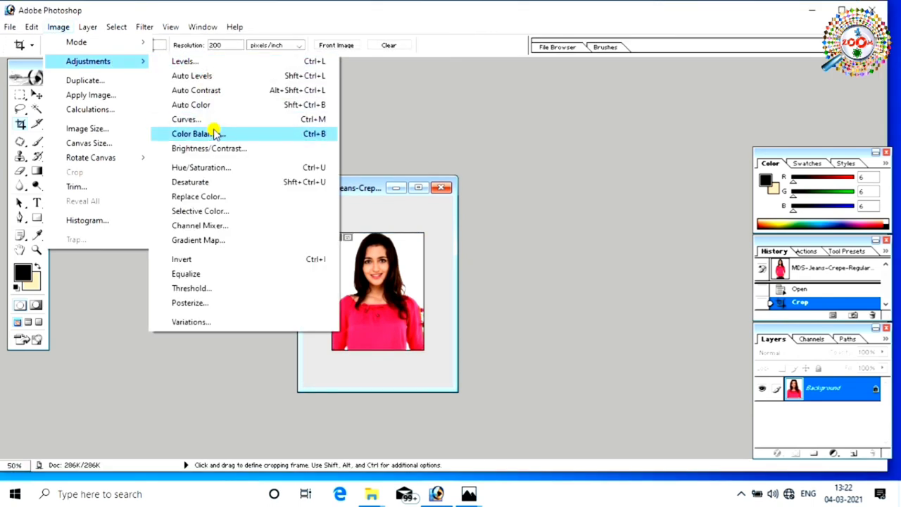
{"action": "left_click", "coordinate": [222, 120]}
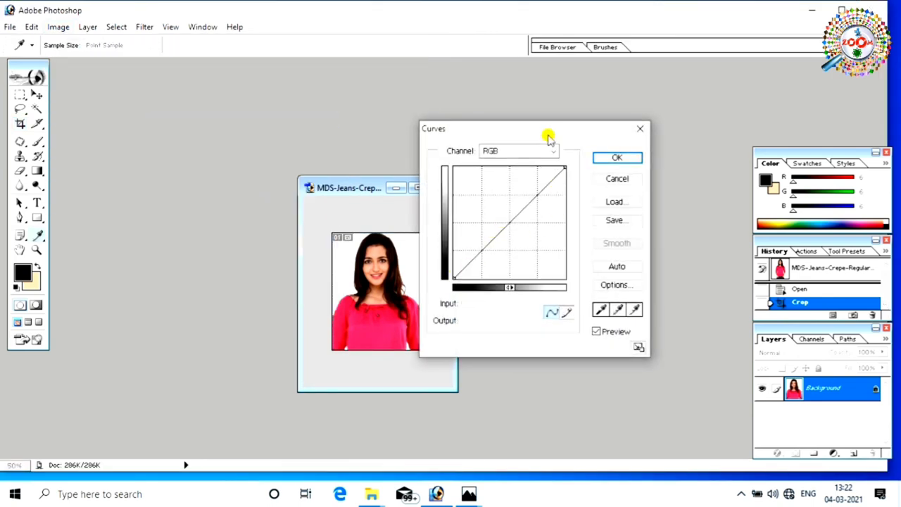
{"action": "left_click_drag", "start_coordinate": [546, 136], "coordinate": [582, 142]}
{"action": "mouse_move", "coordinate": [537, 227]}
{"action": "left_mouse_down"}
{"action": "mouse_move", "coordinate": [527, 223]}
{"action": "mouse_move", "coordinate": [533, 229]}
{"action": "left_mouse_up"}
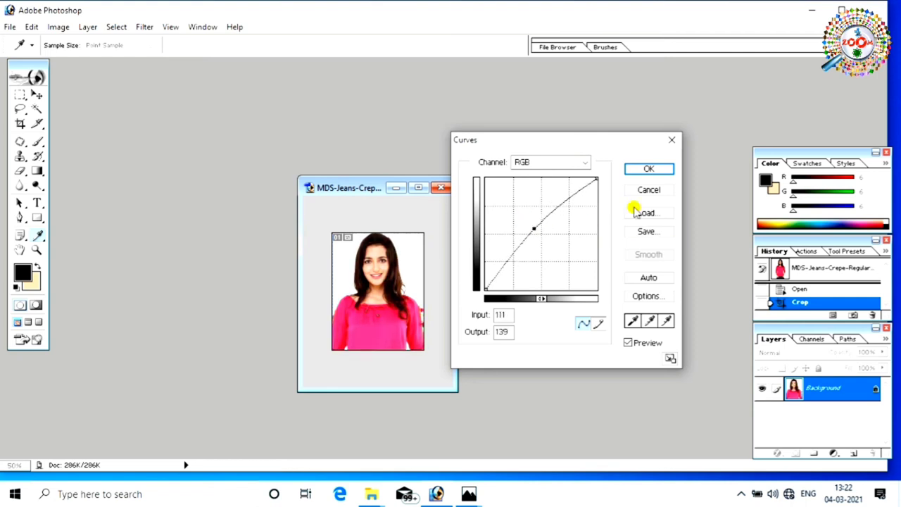
{"action": "left_click", "coordinate": [648, 170]}
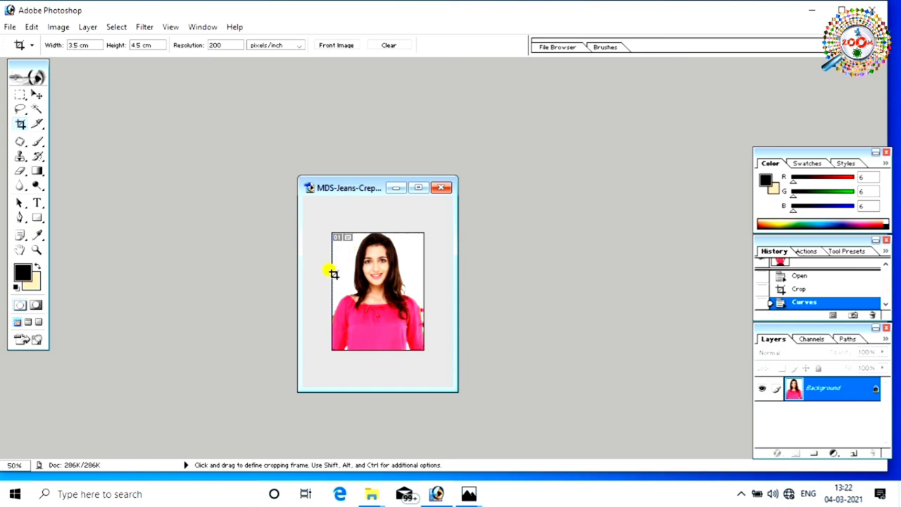
Review the Levels adjustment and close it without changes
{"action": "left_click", "coordinate": [59, 26]}
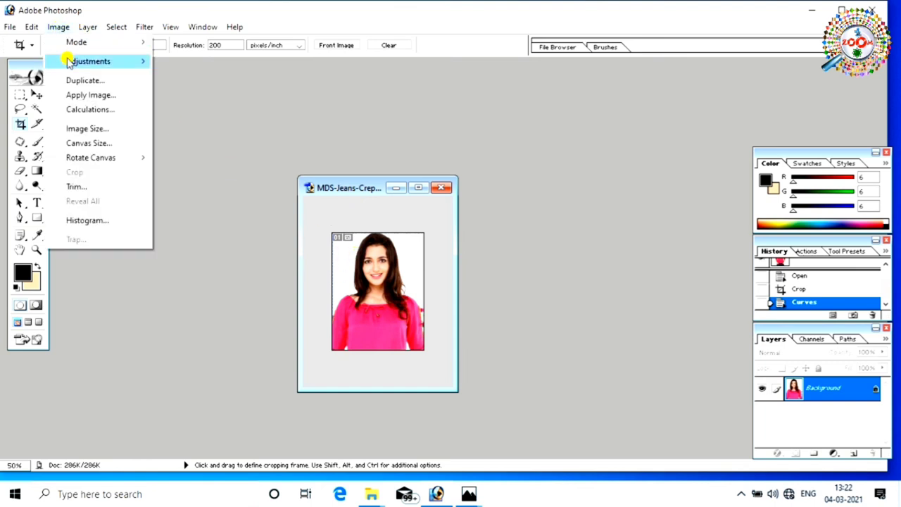
{"action": "mouse_move", "coordinate": [104, 62]}
{"action": "left_click", "coordinate": [185, 61]}
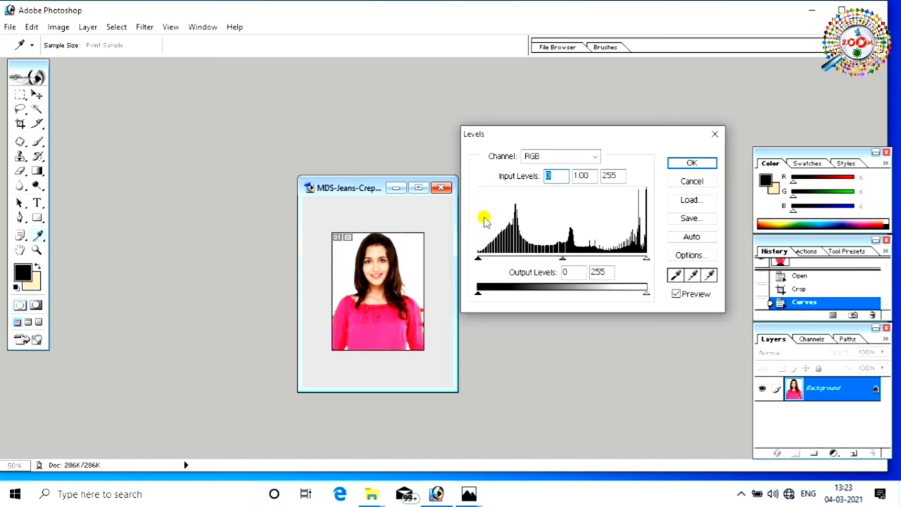
{"action": "left_click", "coordinate": [692, 163]}
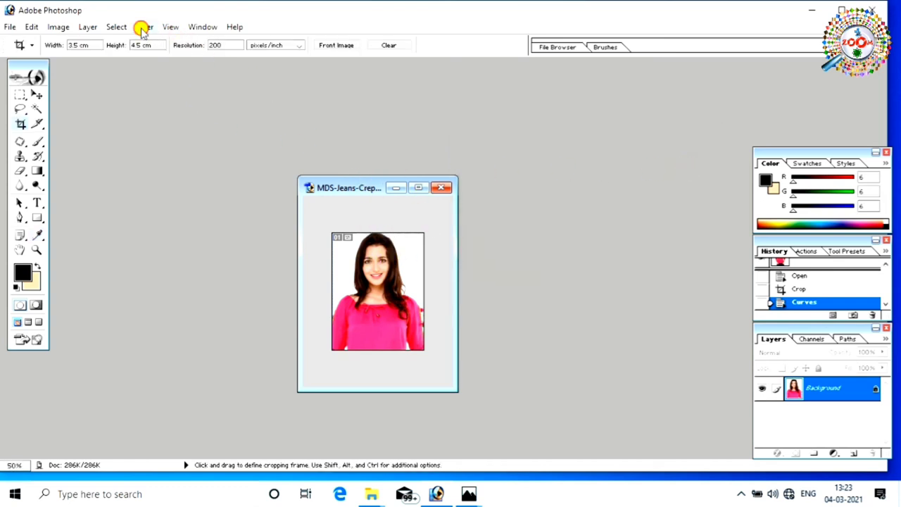
Apply the JPEG Clean Up filter with Smoothness set to 30
{"action": "left_click", "coordinate": [143, 28]}
{"action": "mouse_move", "coordinate": [165, 167]}
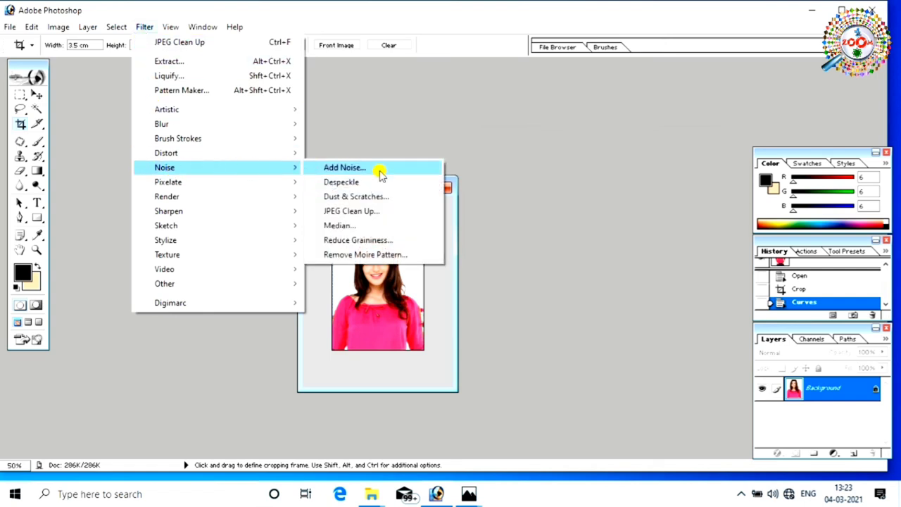
{"action": "left_click", "coordinate": [366, 211]}
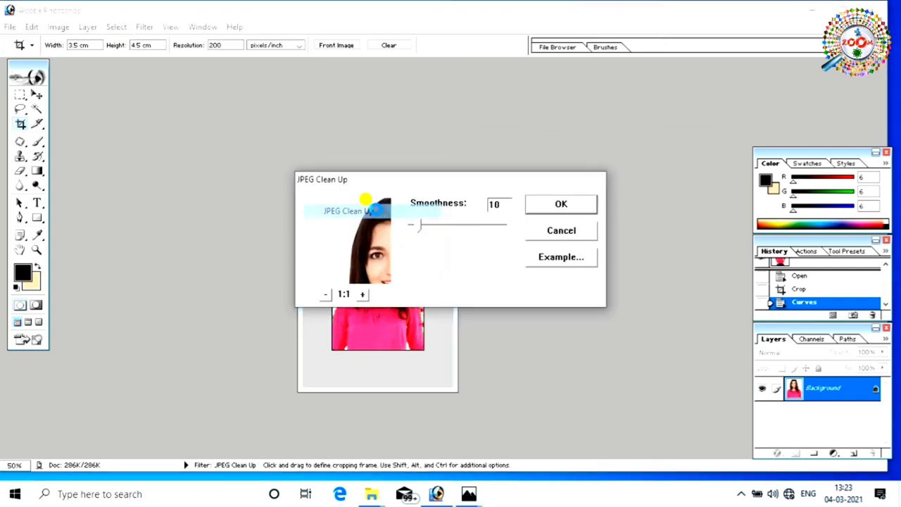
{"action": "left_click_drag", "start_coordinate": [401, 179], "coordinate": [538, 215]}
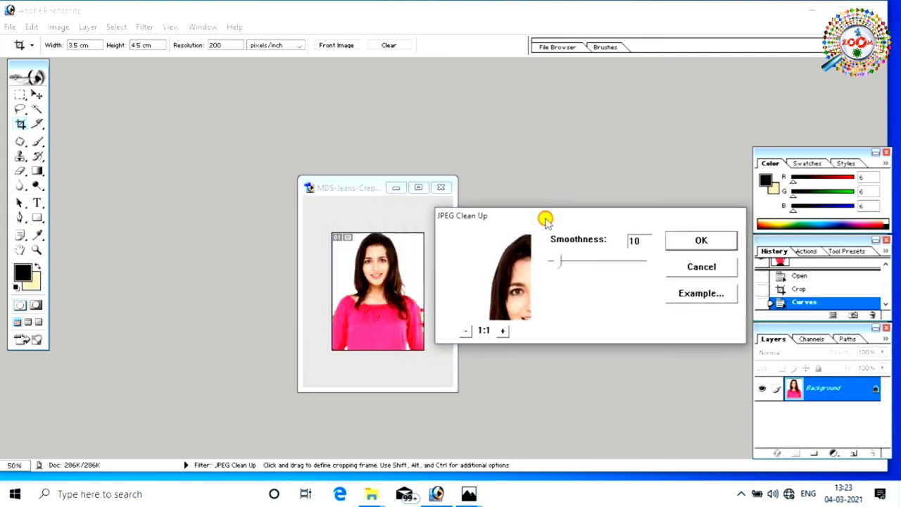
{"action": "left_click_drag", "start_coordinate": [554, 262], "coordinate": [575, 261]}
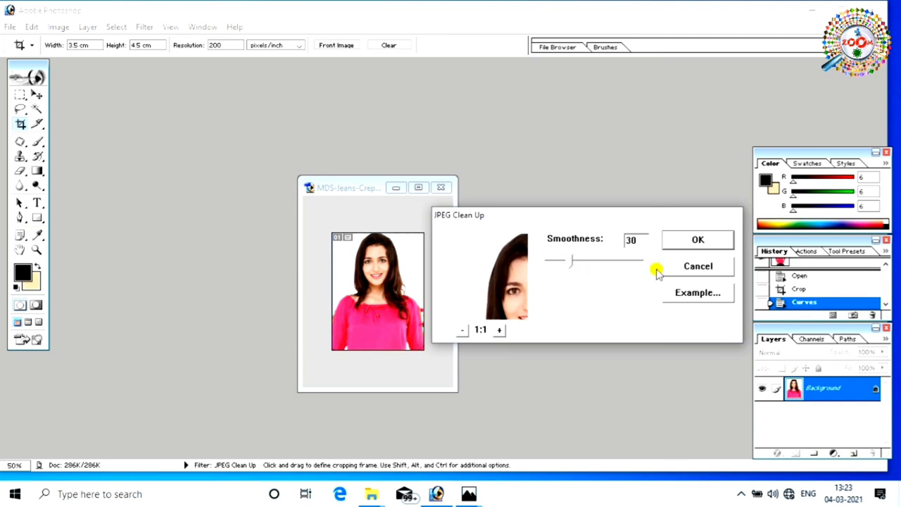
{"action": "left_click", "coordinate": [696, 244]}
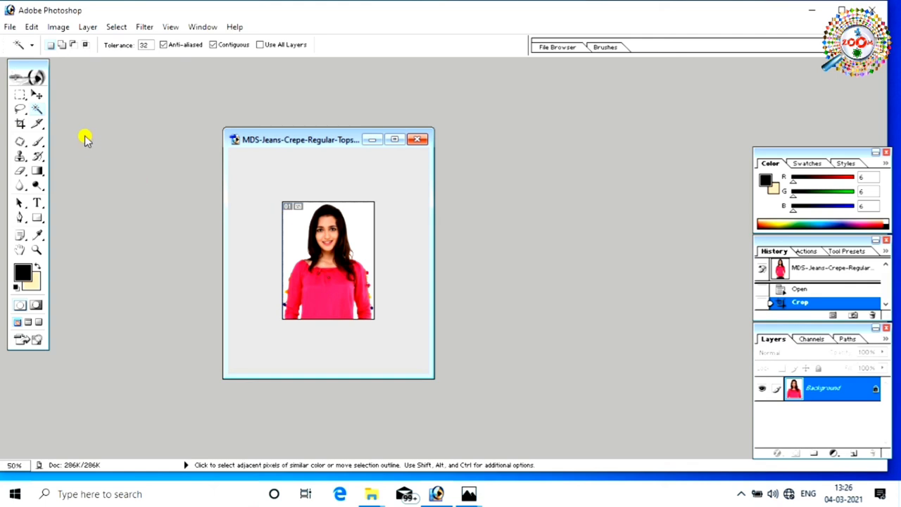
Select the portrait's white background with the Magic Wand
{"action": "left_click", "coordinate": [288, 230]}
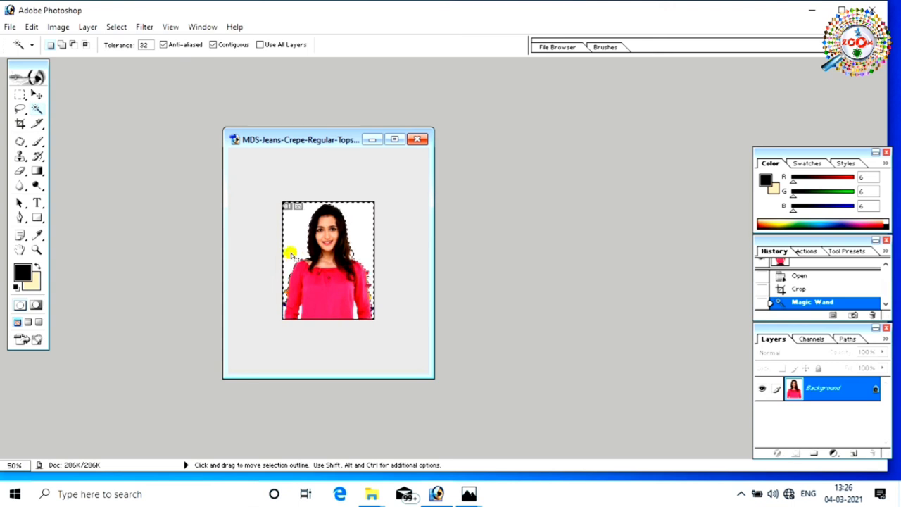
{"action": "key", "text": "ctrl+d"}
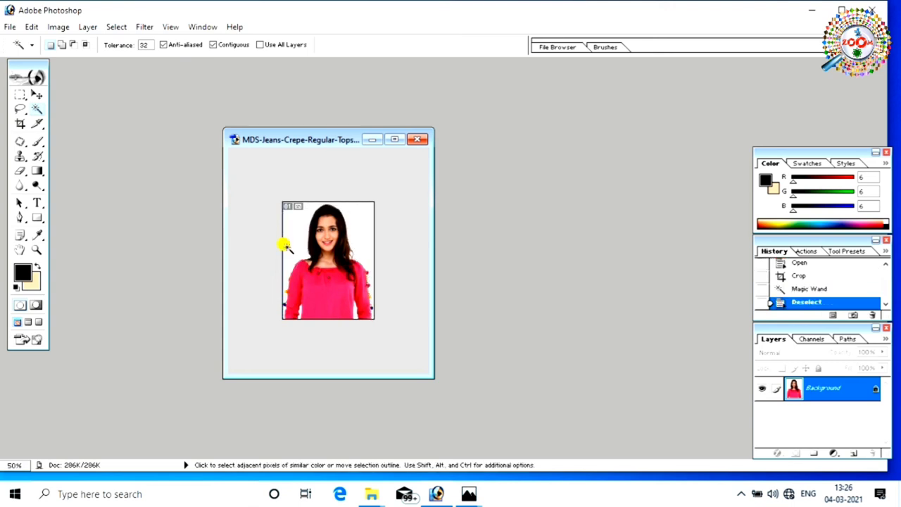
{"action": "left_click", "coordinate": [285, 275]}
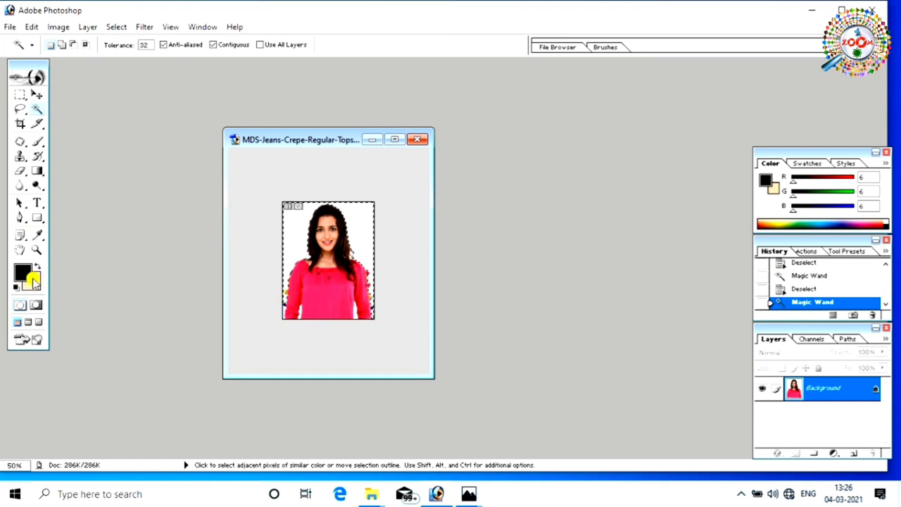
Feather the background selection, deselect it, and open the background colour picker
{"action": "right_click", "coordinate": [338, 206]}
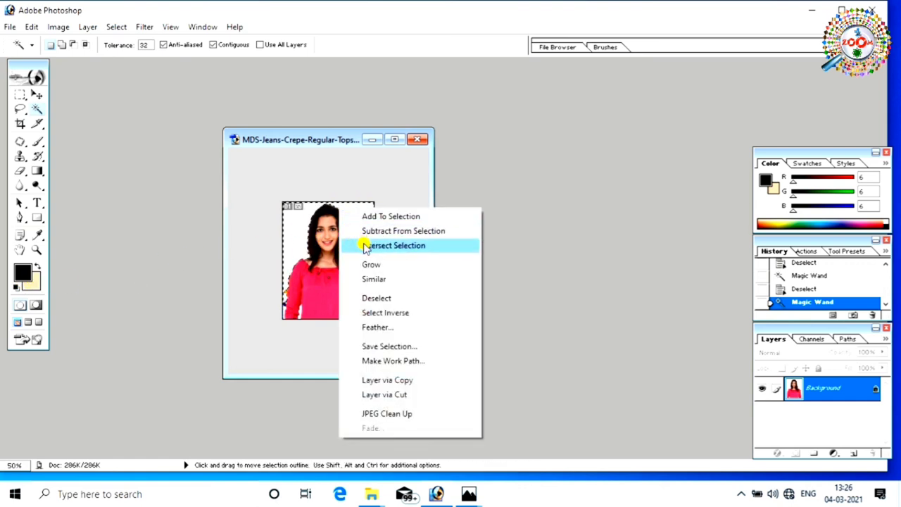
{"action": "left_click", "coordinate": [387, 326]}
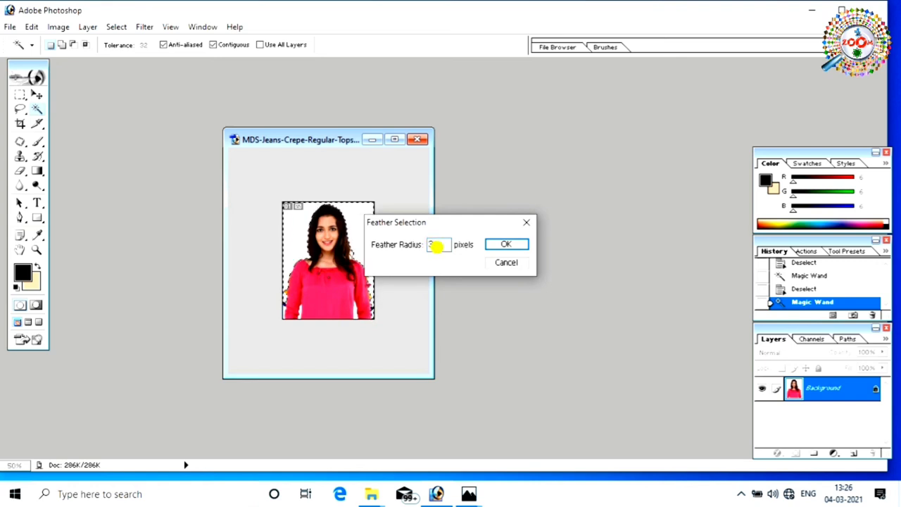
{"action": "left_click", "coordinate": [521, 245]}
{"action": "key", "text": "ctrl+d"}
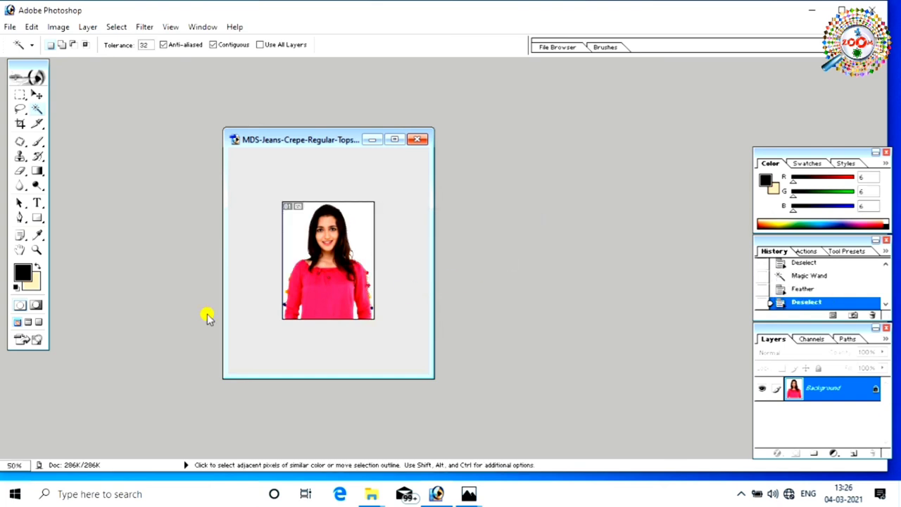
{"action": "left_click", "coordinate": [35, 281]}
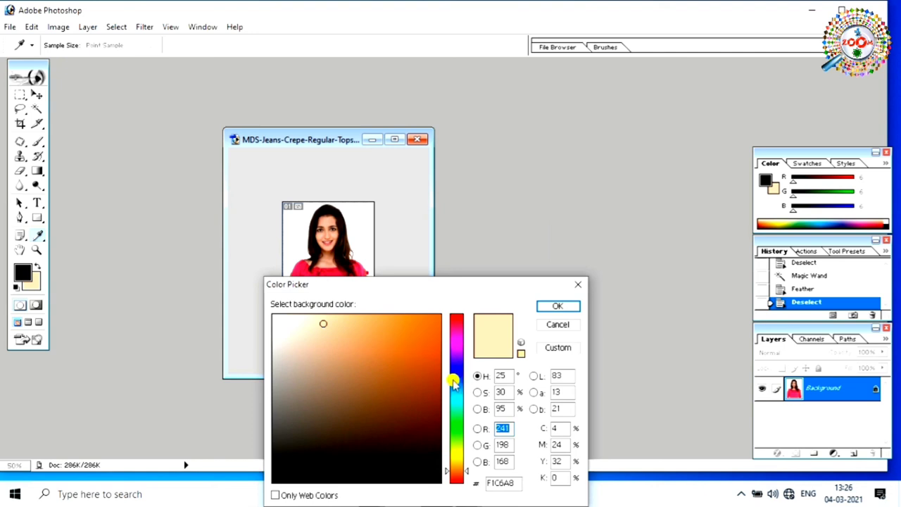
Set the background colour to light cyan and fill the selected backdrop with it
{"action": "left_click", "coordinate": [455, 400]}
{"action": "left_click", "coordinate": [563, 306]}
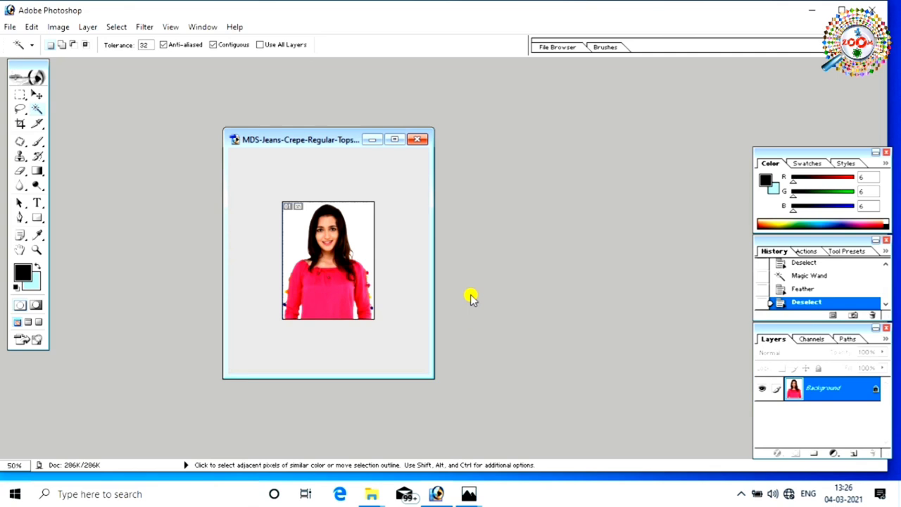
{"action": "key", "text": "ctrl+z"}
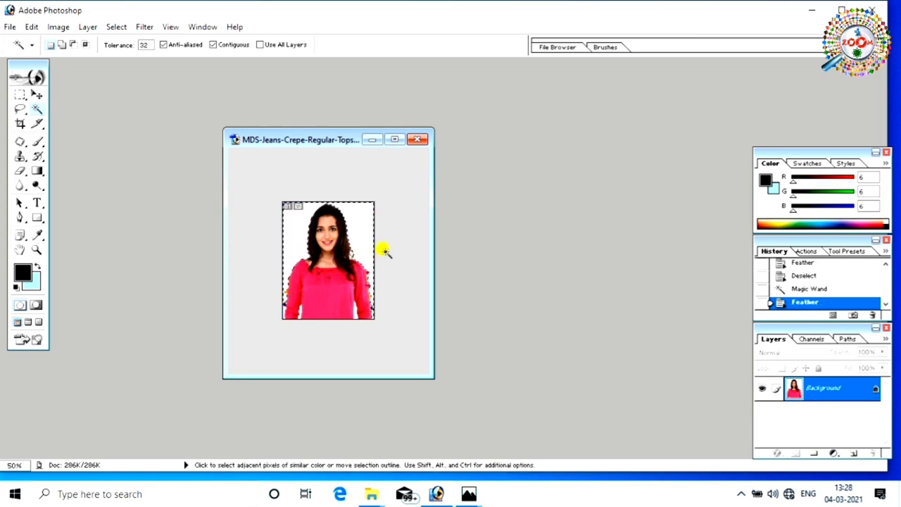
{"action": "key", "text": "Delete"}
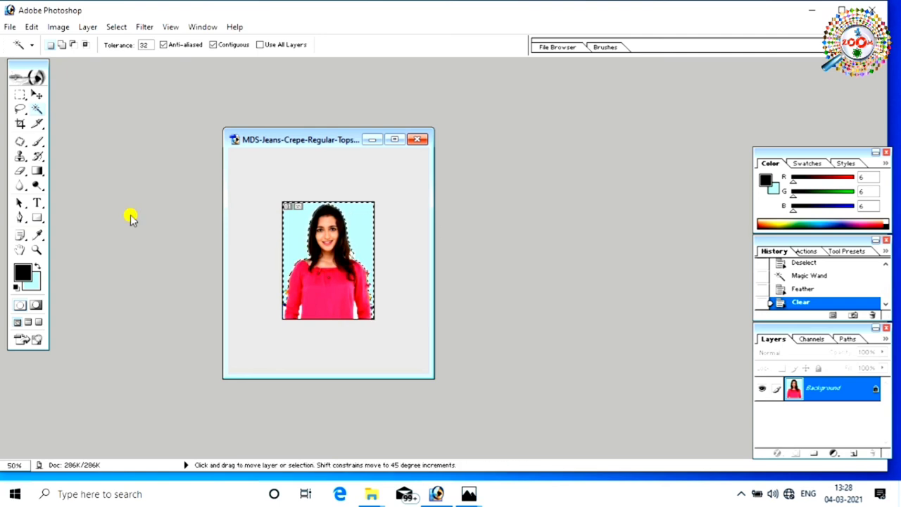
Step backward three times to revert the portrait to its white-background Crop state
{"action": "left_click", "coordinate": [32, 27]}
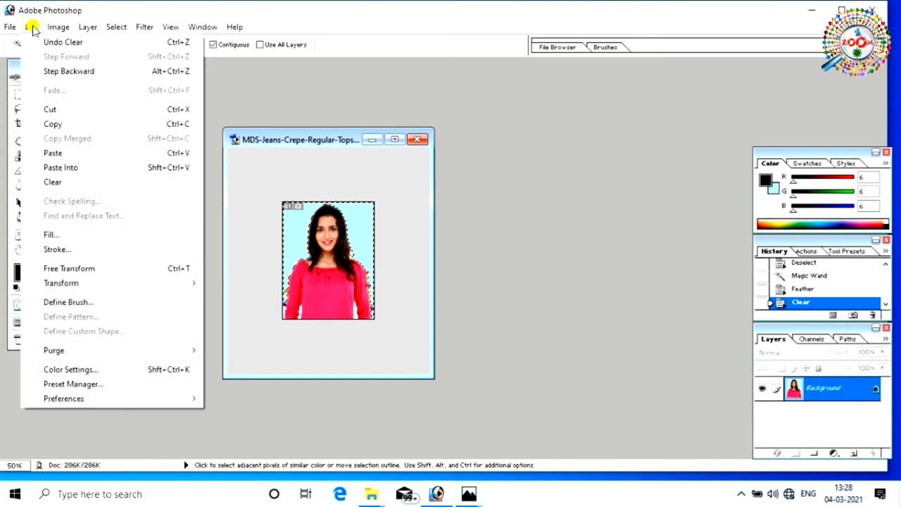
{"action": "left_click", "coordinate": [97, 73]}
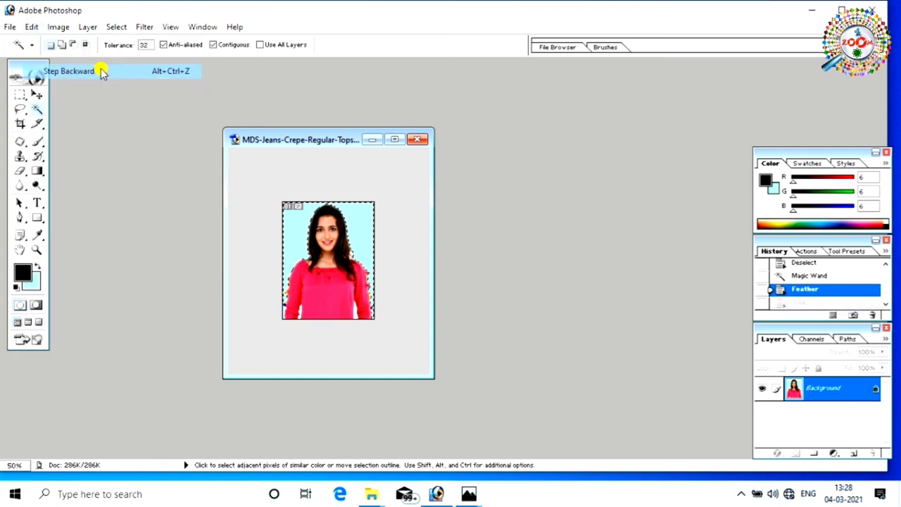
{"action": "left_click", "coordinate": [31, 27]}
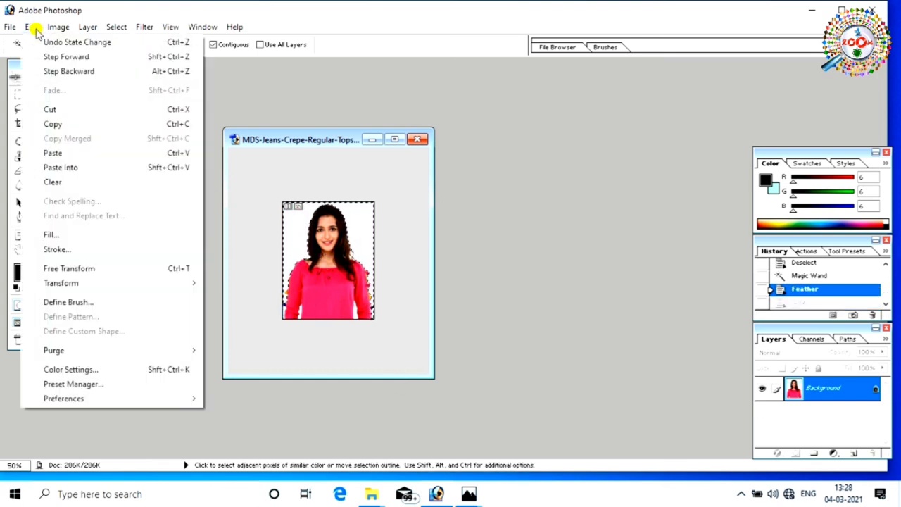
{"action": "left_click", "coordinate": [69, 71]}
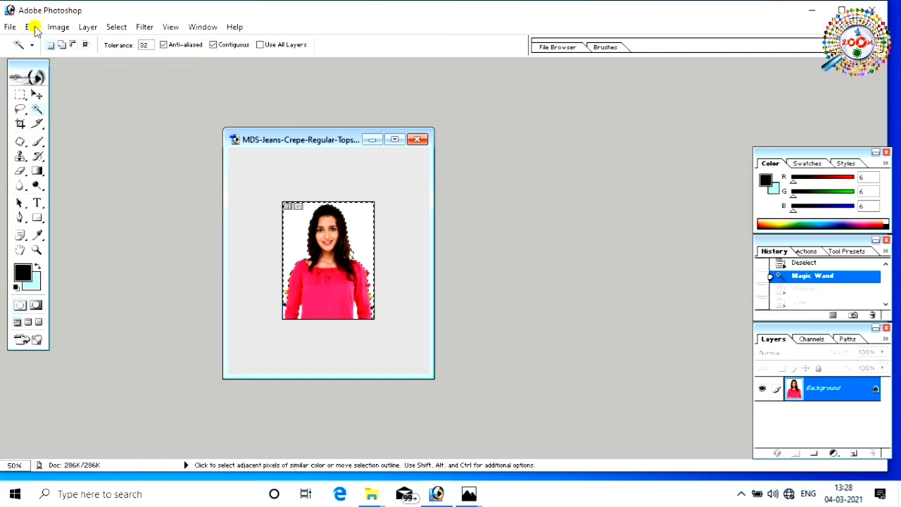
{"action": "left_click", "coordinate": [32, 27]}
{"action": "left_click", "coordinate": [83, 71]}
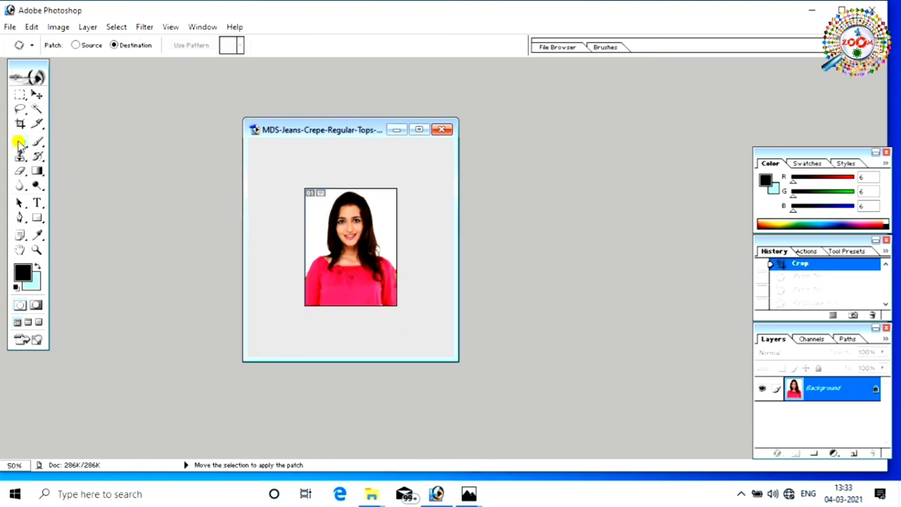
{"action": "left_click", "coordinate": [19, 143]}
{"action": "left_click", "coordinate": [74, 154]}
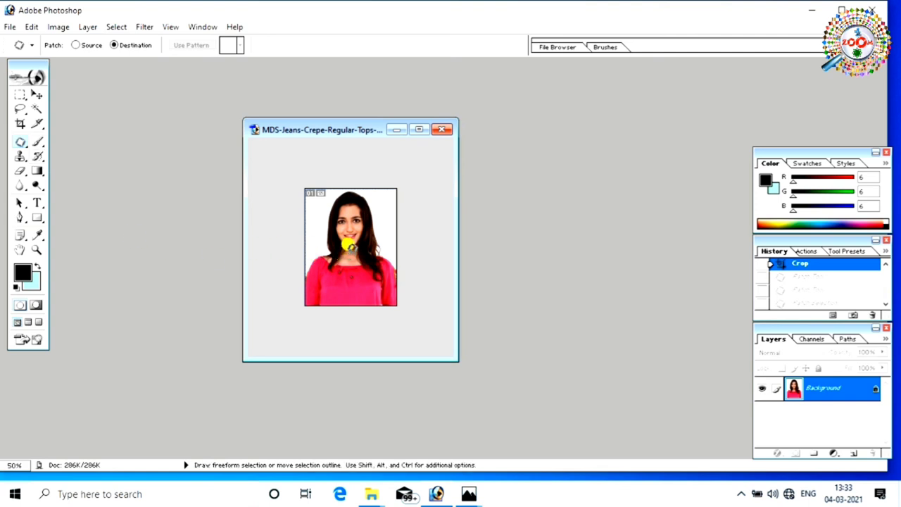
{"action": "mouse_move", "coordinate": [340, 248]}
{"action": "left_mouse_down"}
{"action": "mouse_move", "coordinate": [354, 252]}
{"action": "mouse_move", "coordinate": [346, 243]}
{"action": "left_mouse_up"}
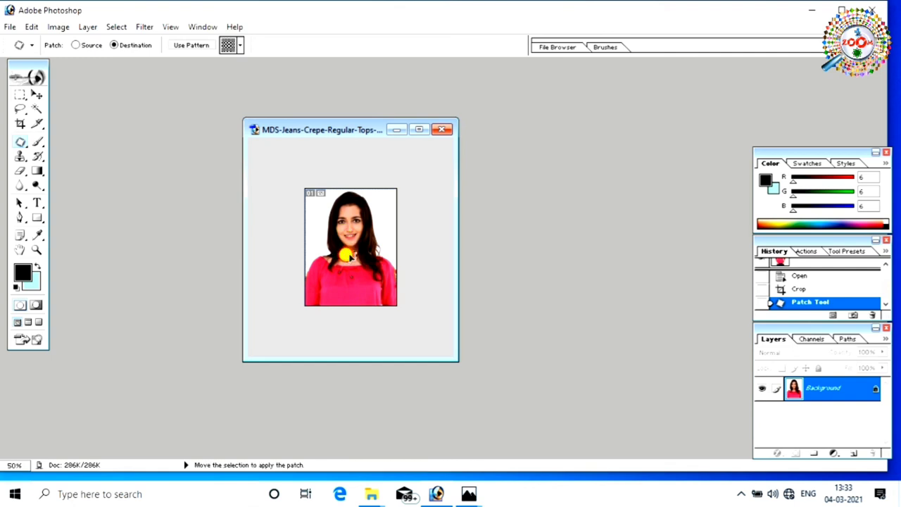
{"action": "left_click_drag", "start_coordinate": [354, 228], "coordinate": [344, 243]}
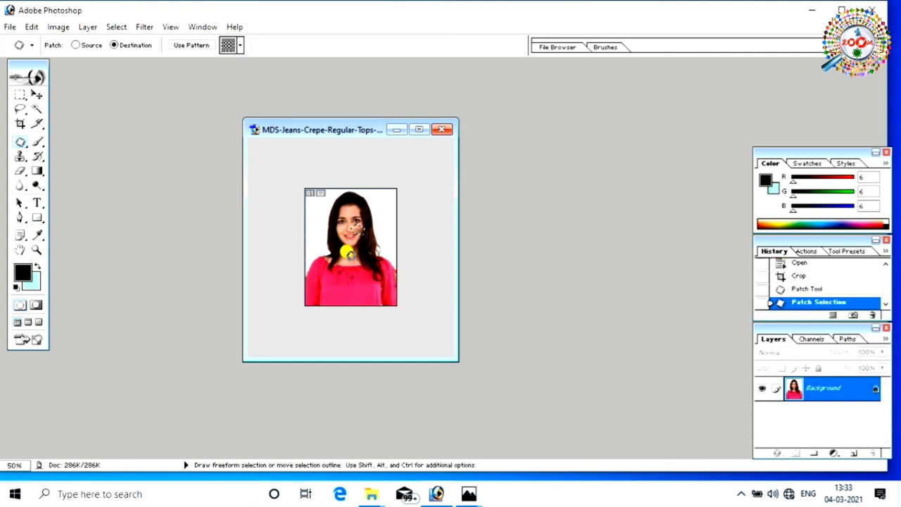
{"action": "left_click", "coordinate": [799, 275]}
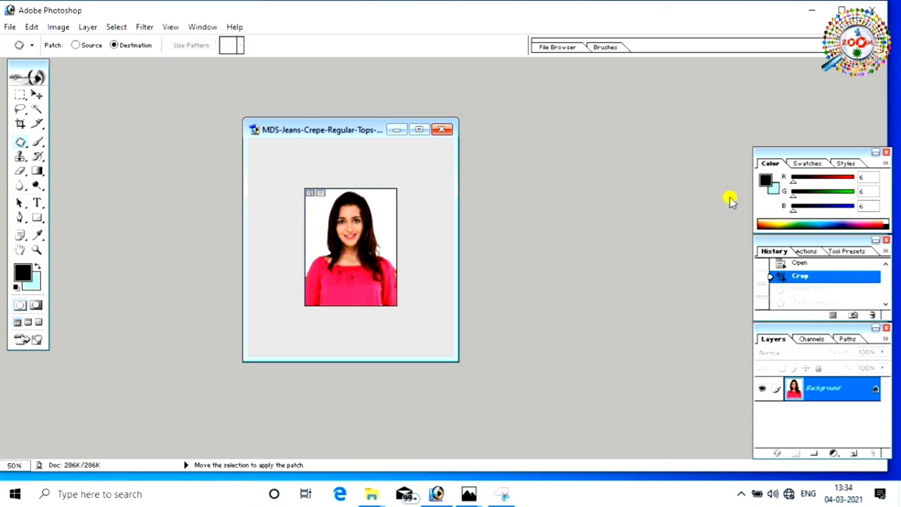